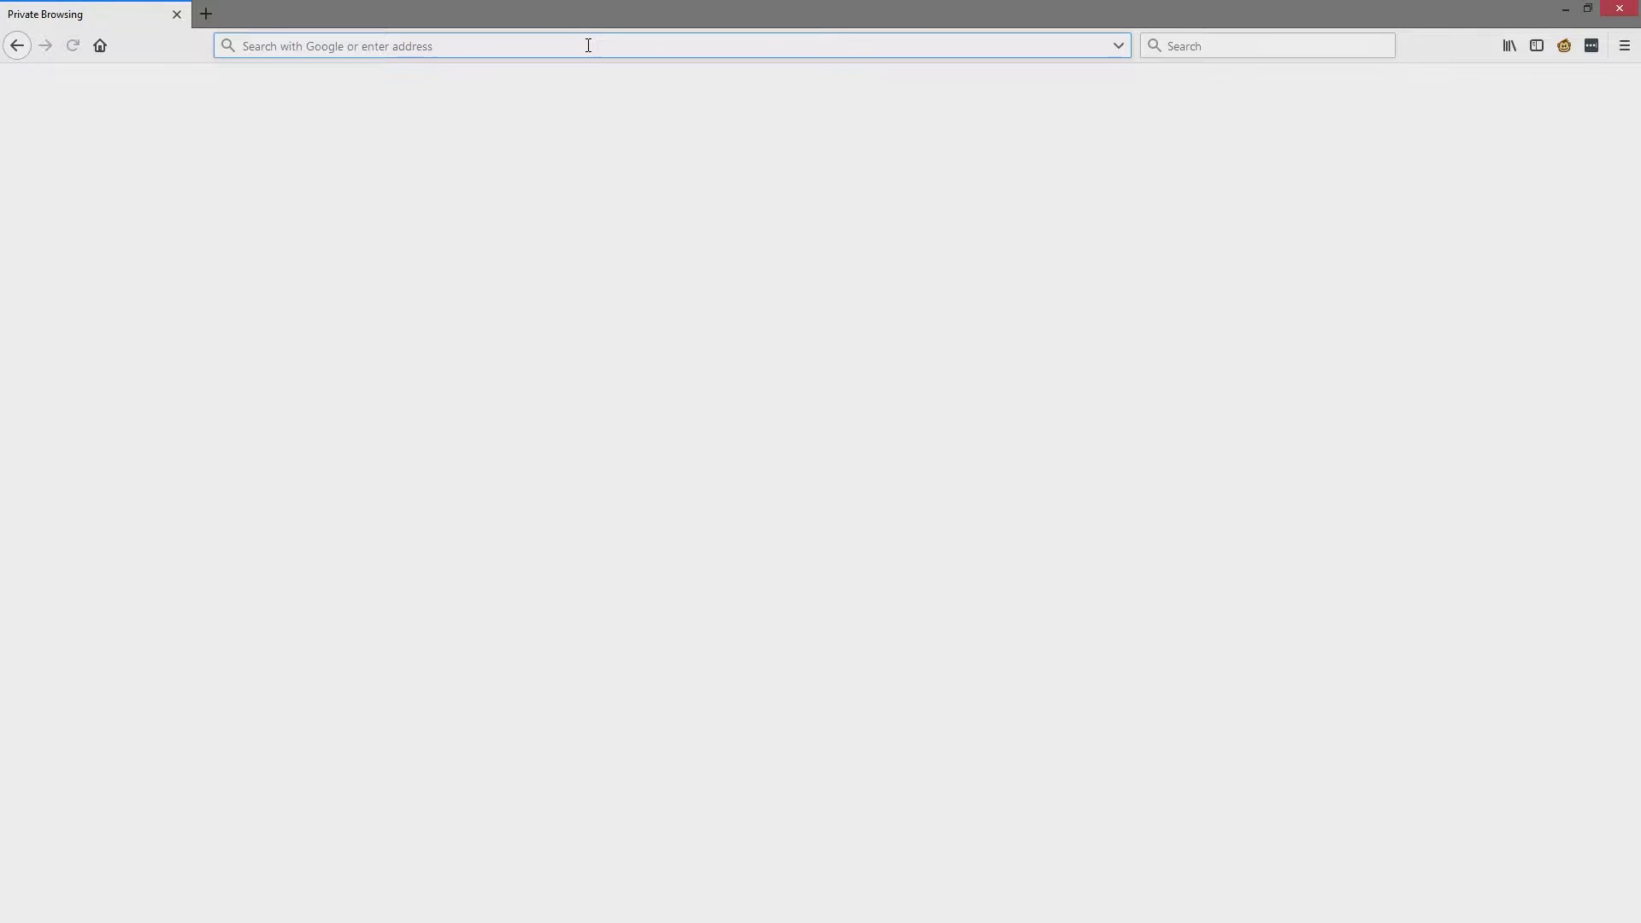
# - Load lepton.flir.com/getting-started in Firefox
pyautogui.write('lep')
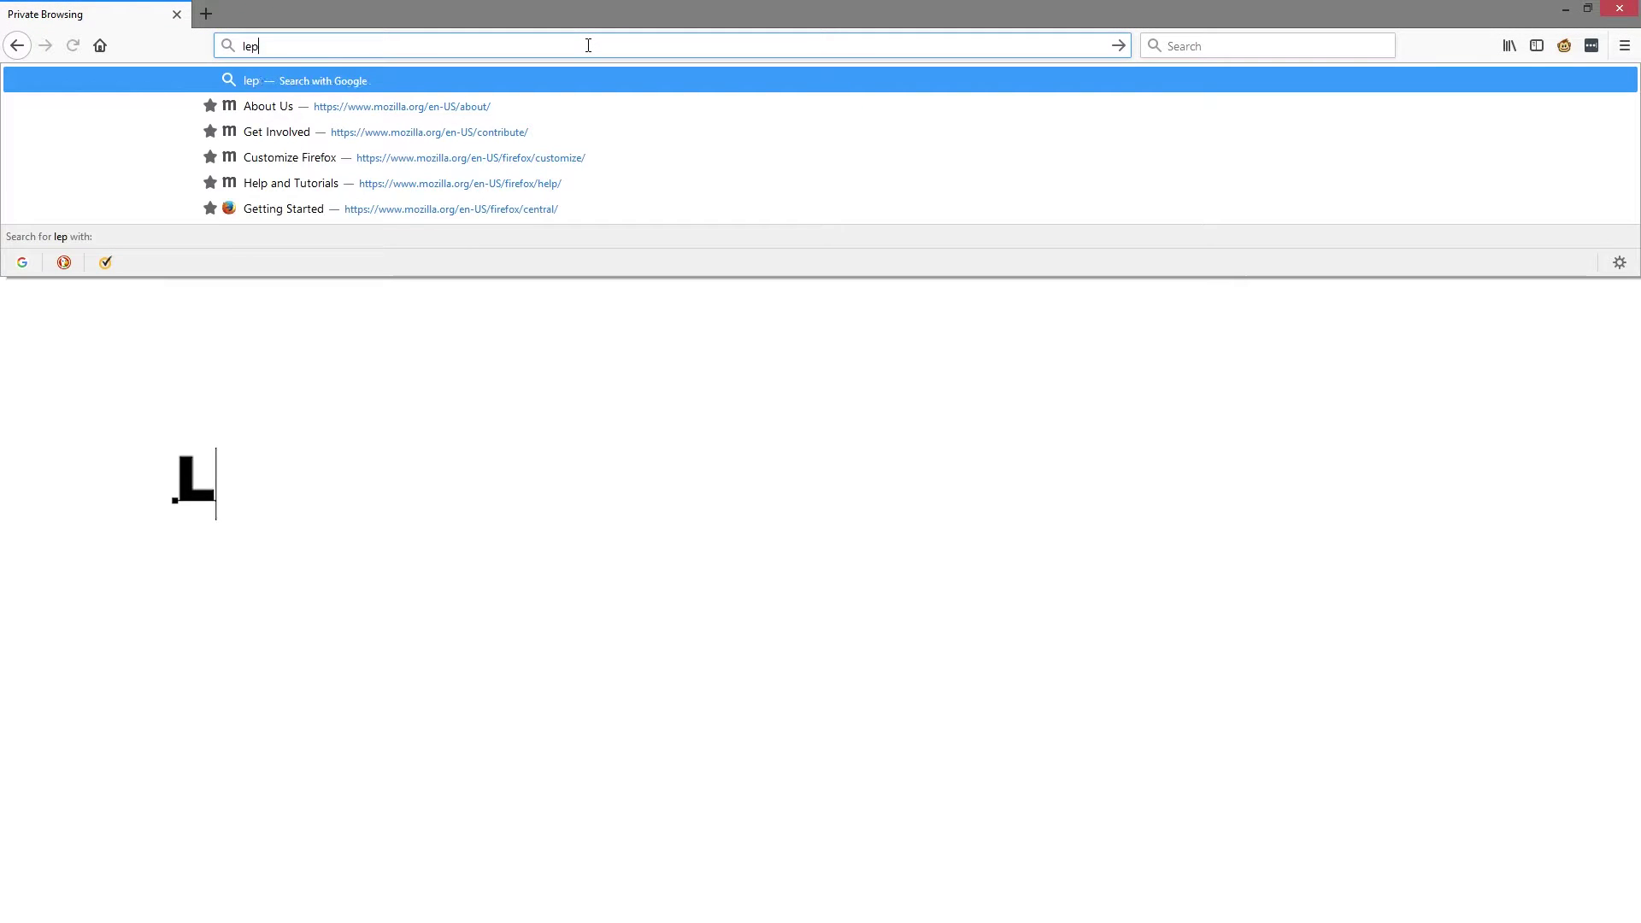
pyautogui.write('ton.flir.com/gett')
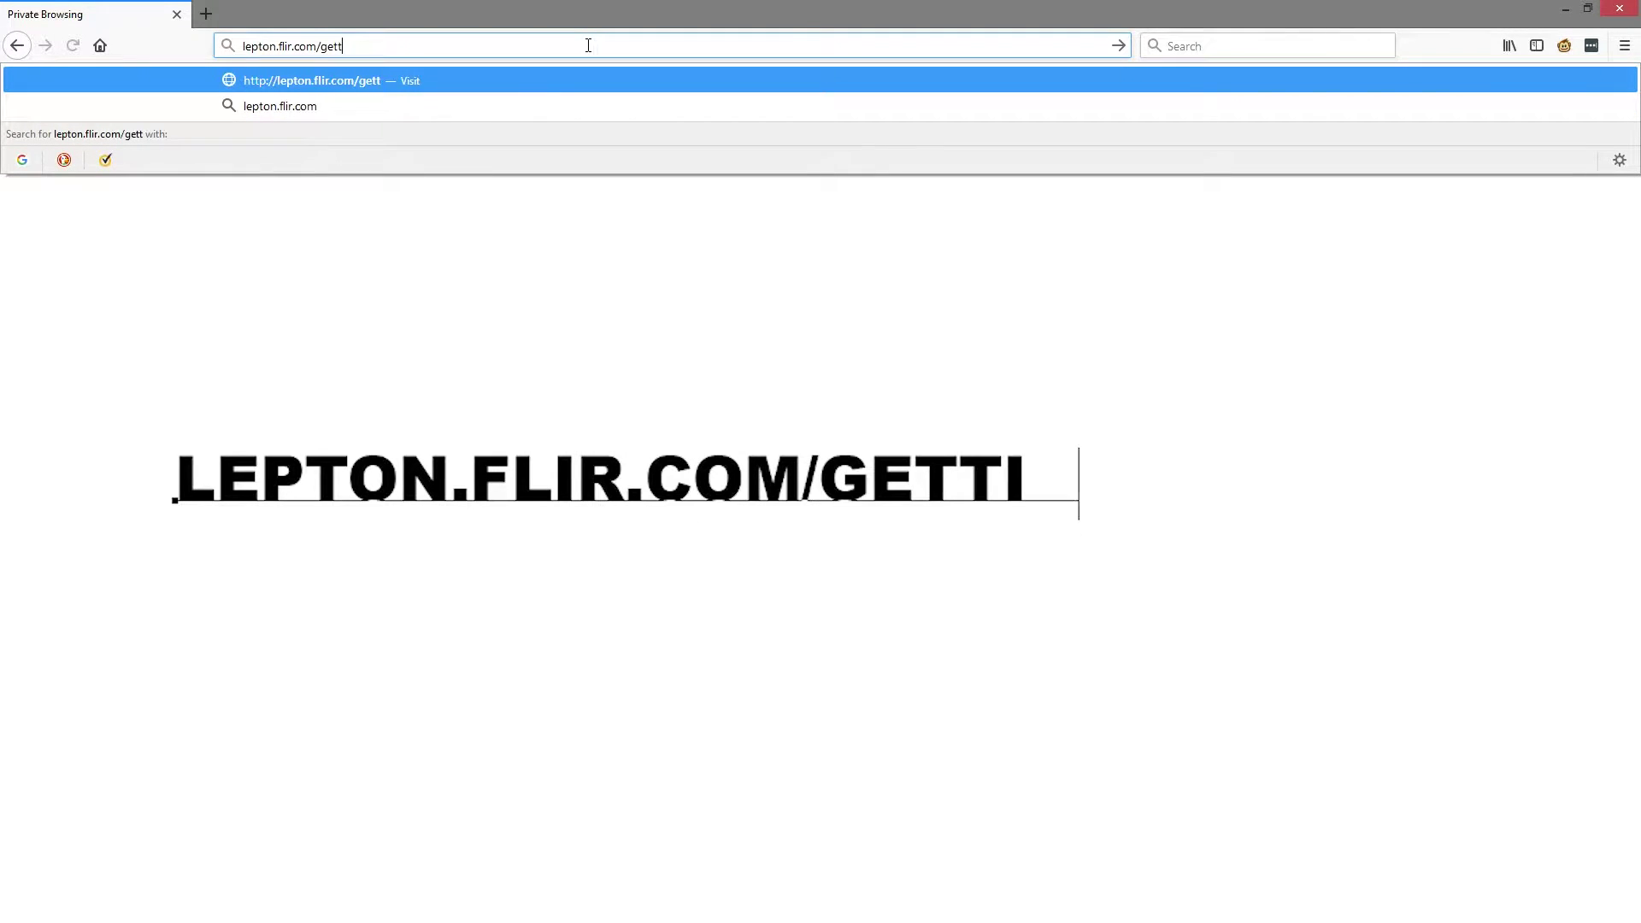
pyautogui.write('ing-started')
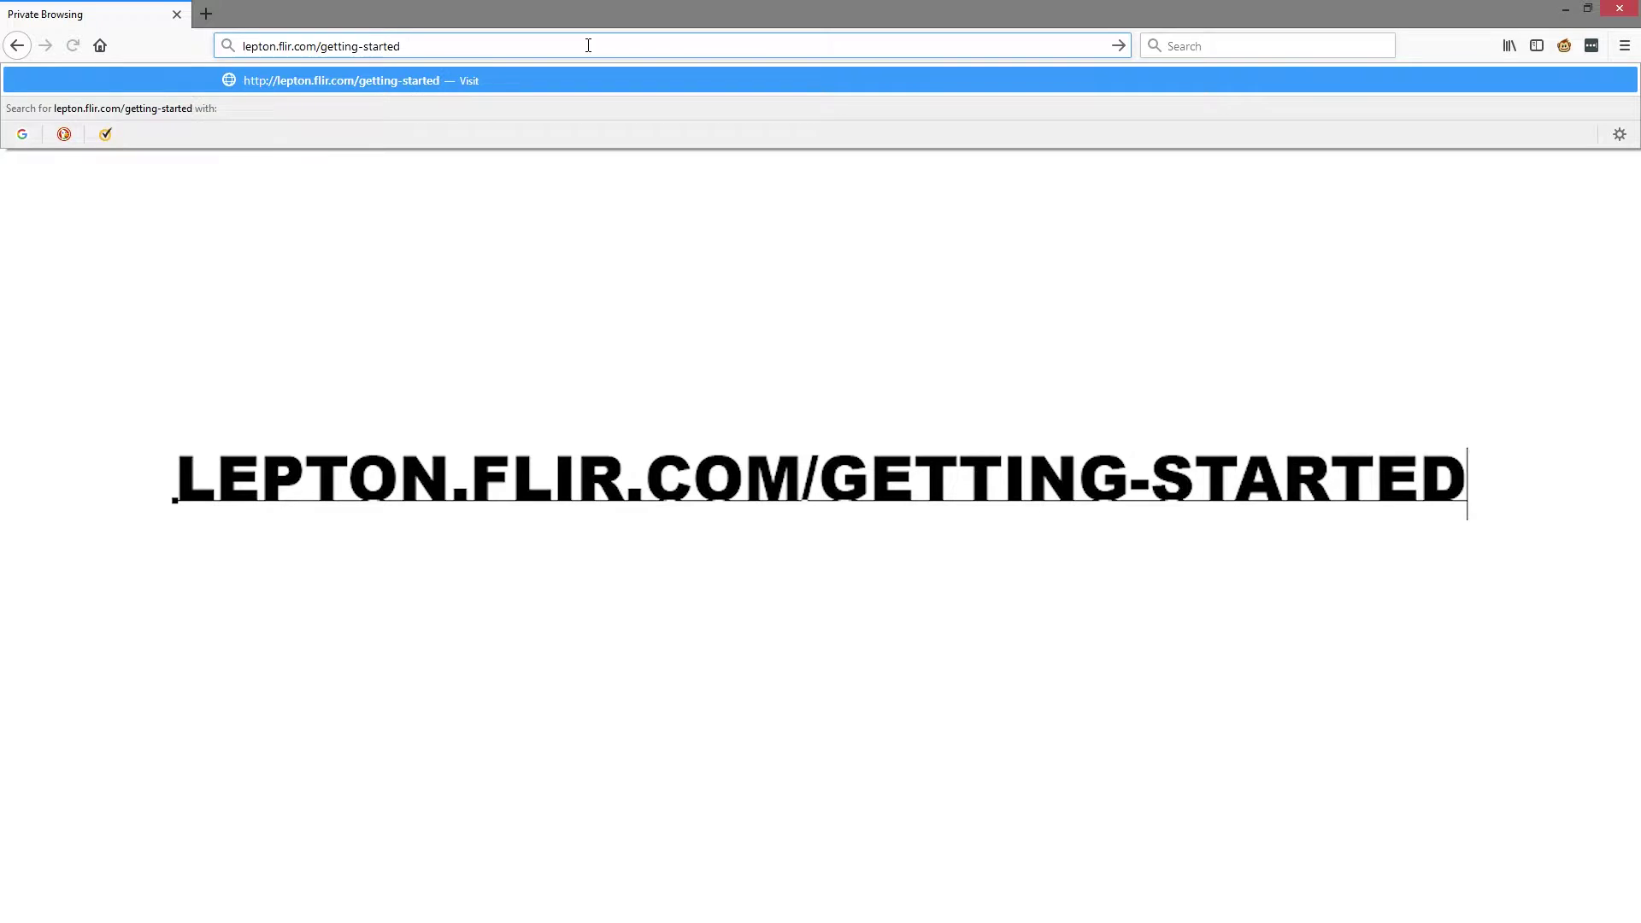
pyautogui.press('Return')
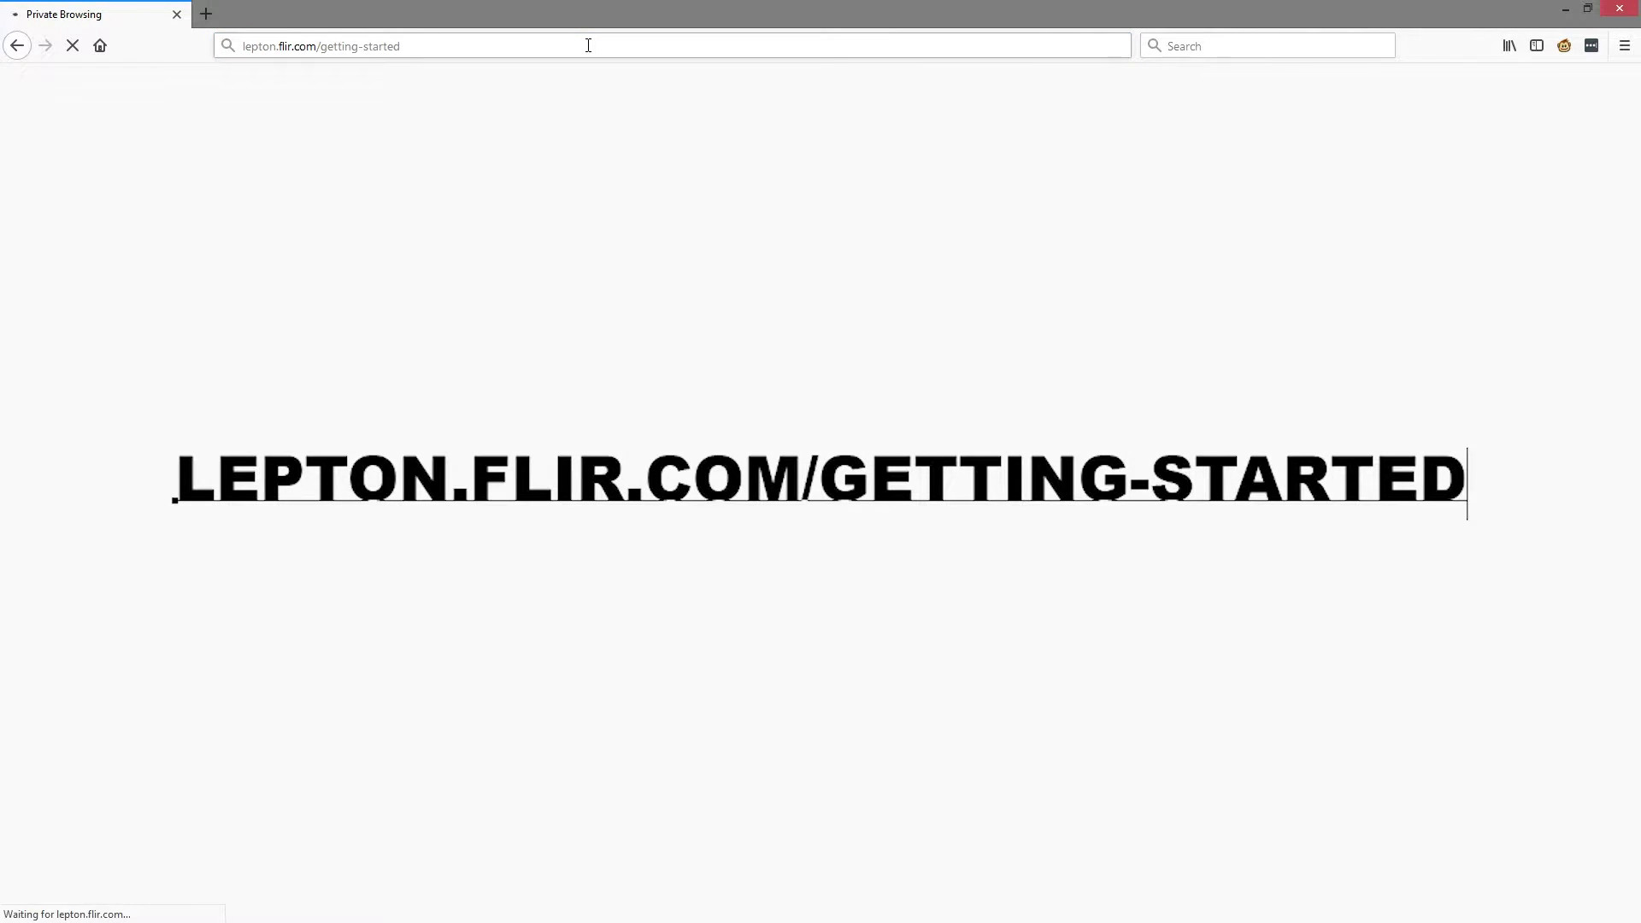
# - Scroll through the guide's Lepton model, breakout board and platform steps, then start a new tab
pyautogui.scroll(-1, 337, 175)
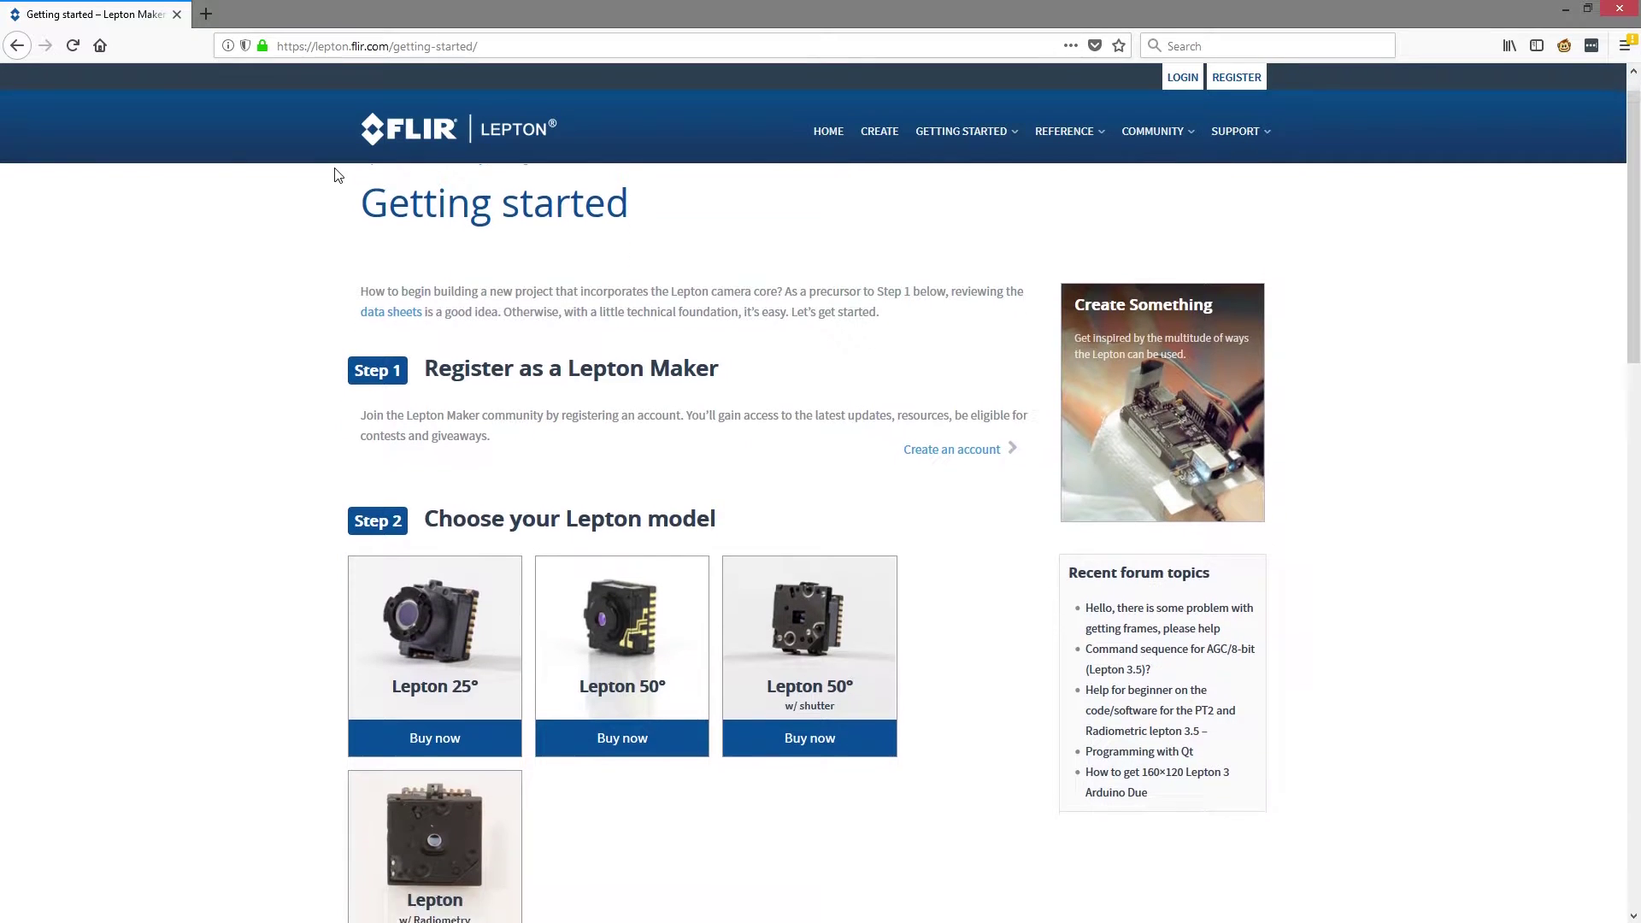
pyautogui.scroll(-3, 337, 175)
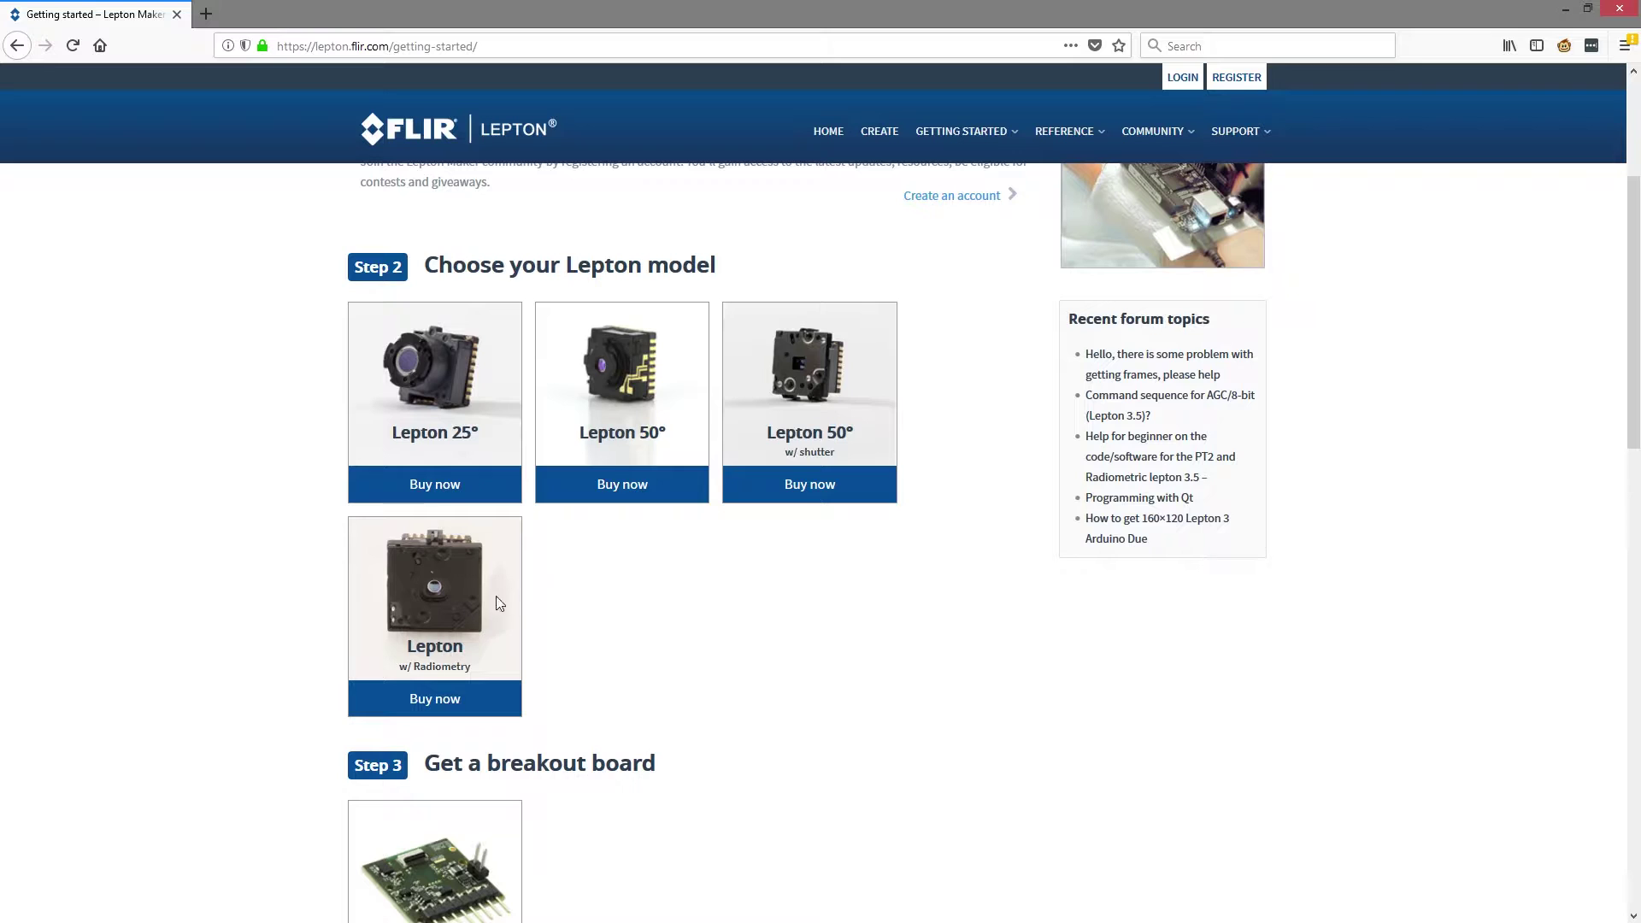
pyautogui.scroll(-1, 625, 598)
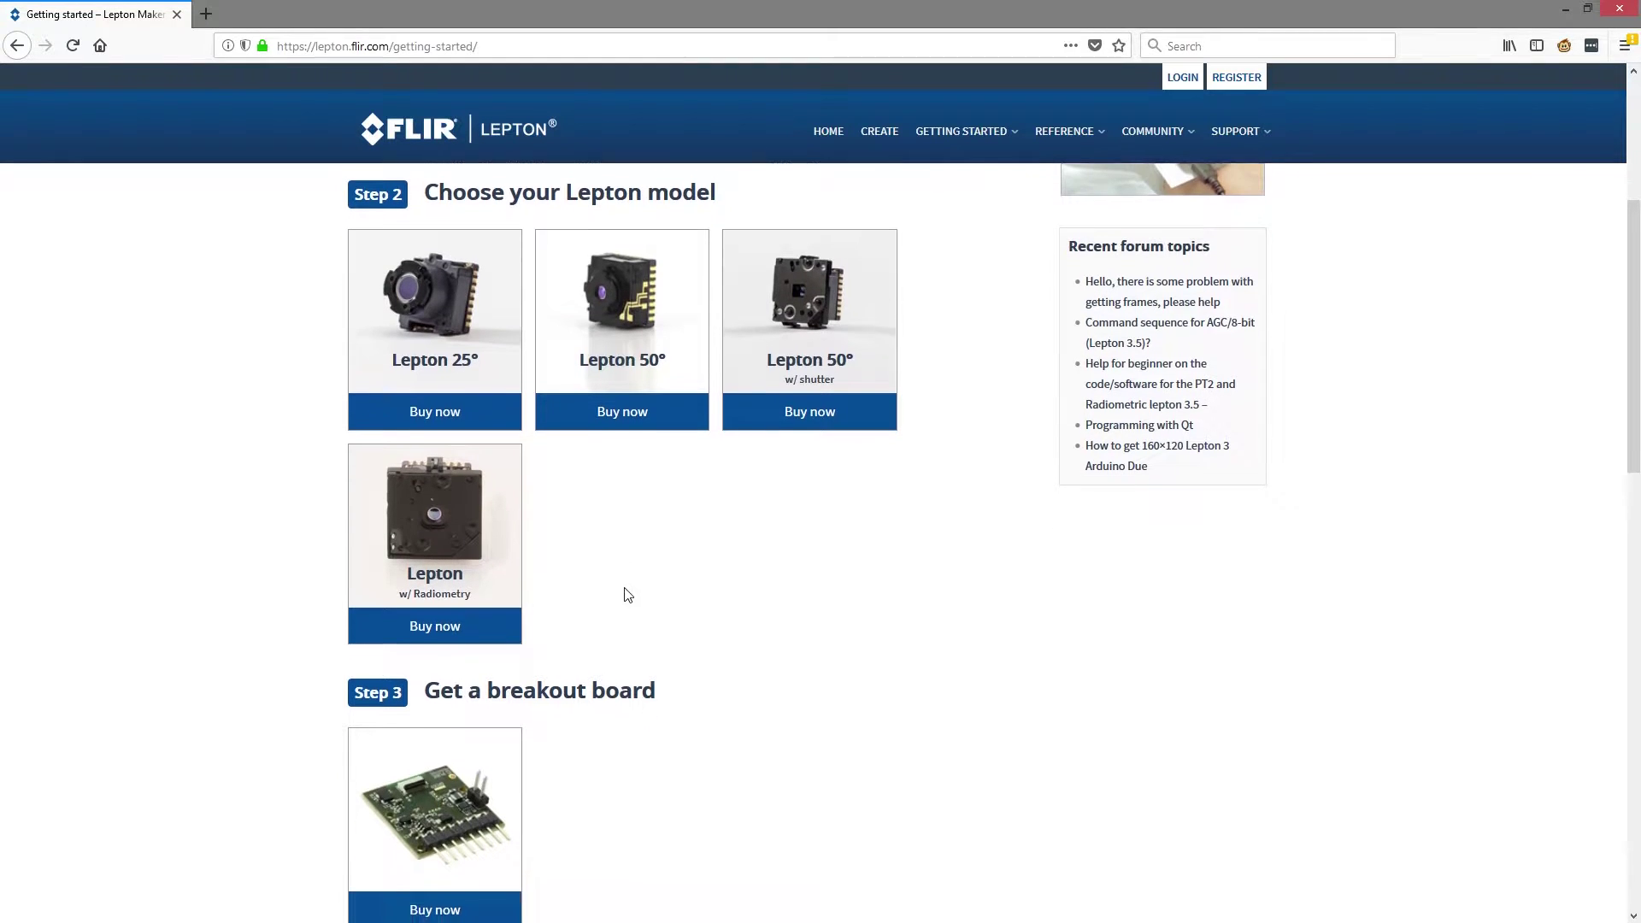
pyautogui.scroll(-2, 565, 516)
pyautogui.scroll(-1, 573, 515)
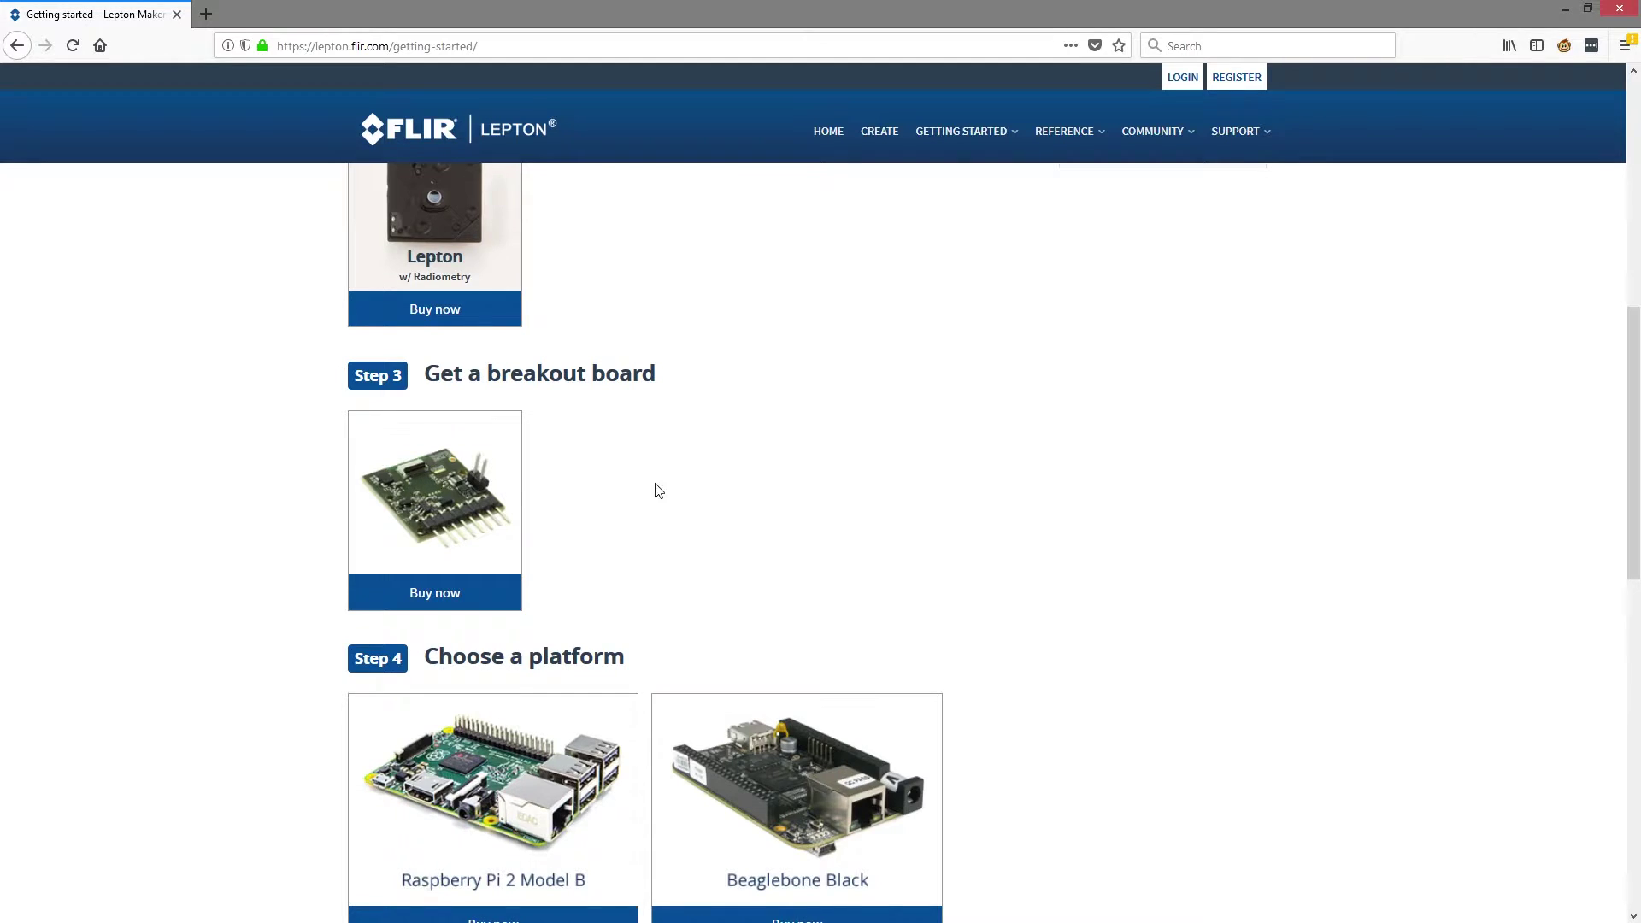
pyautogui.click(209, 19)
# - On groupgets.com, browse products by manufacturer and open GetLab's page
pyautogui.write('gro')
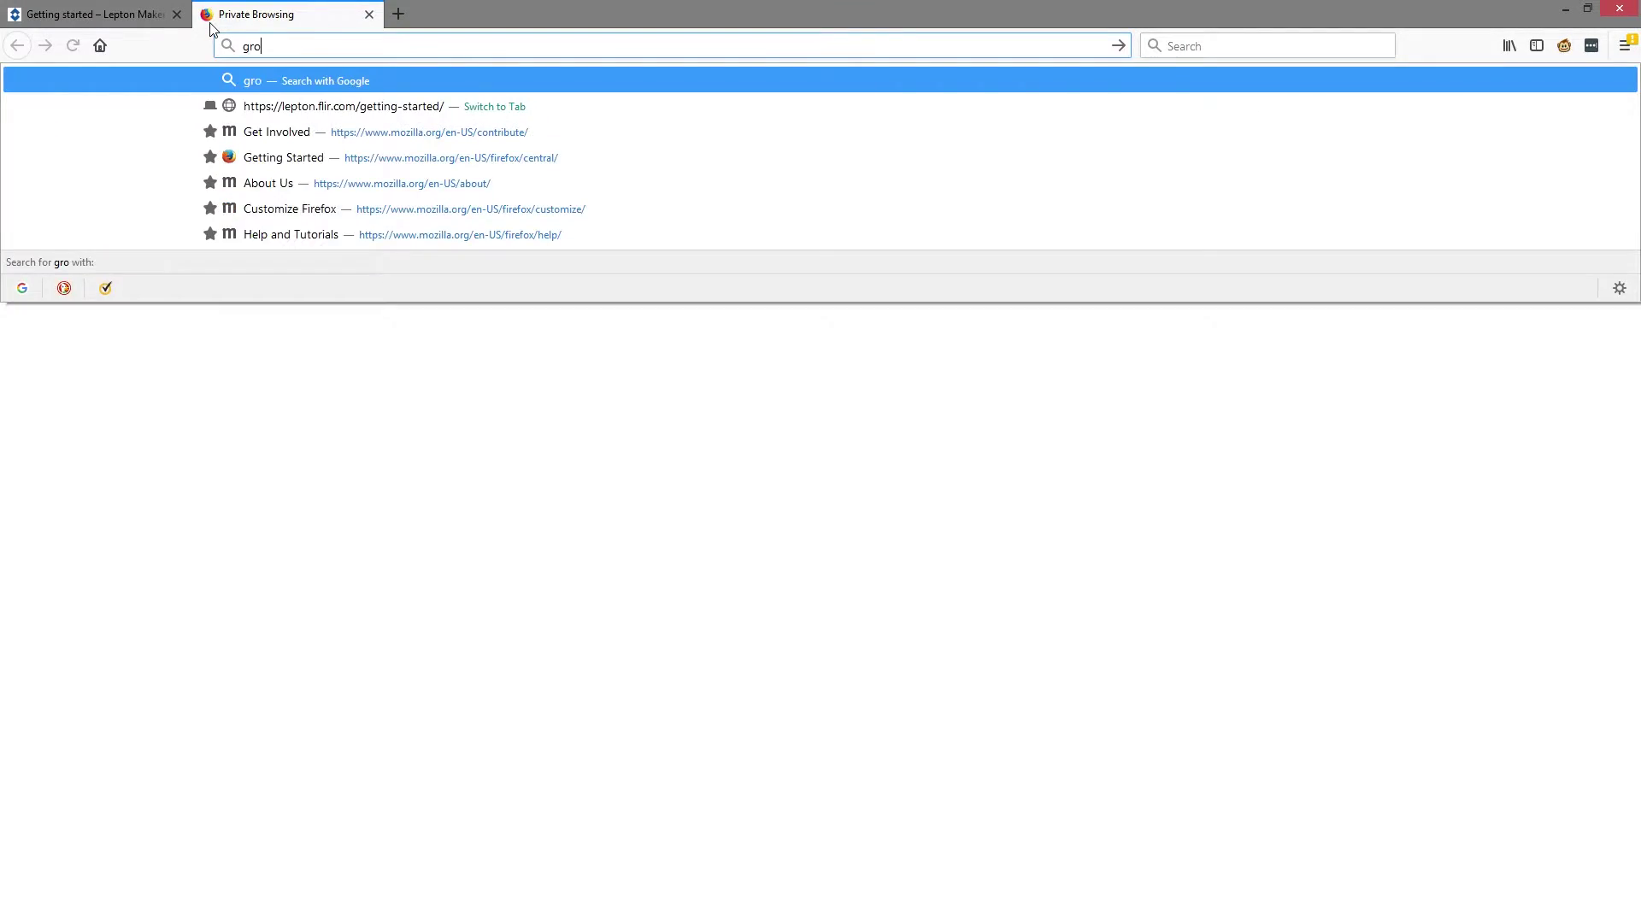
pyautogui.write('upgets.com')
pyautogui.press('Return')
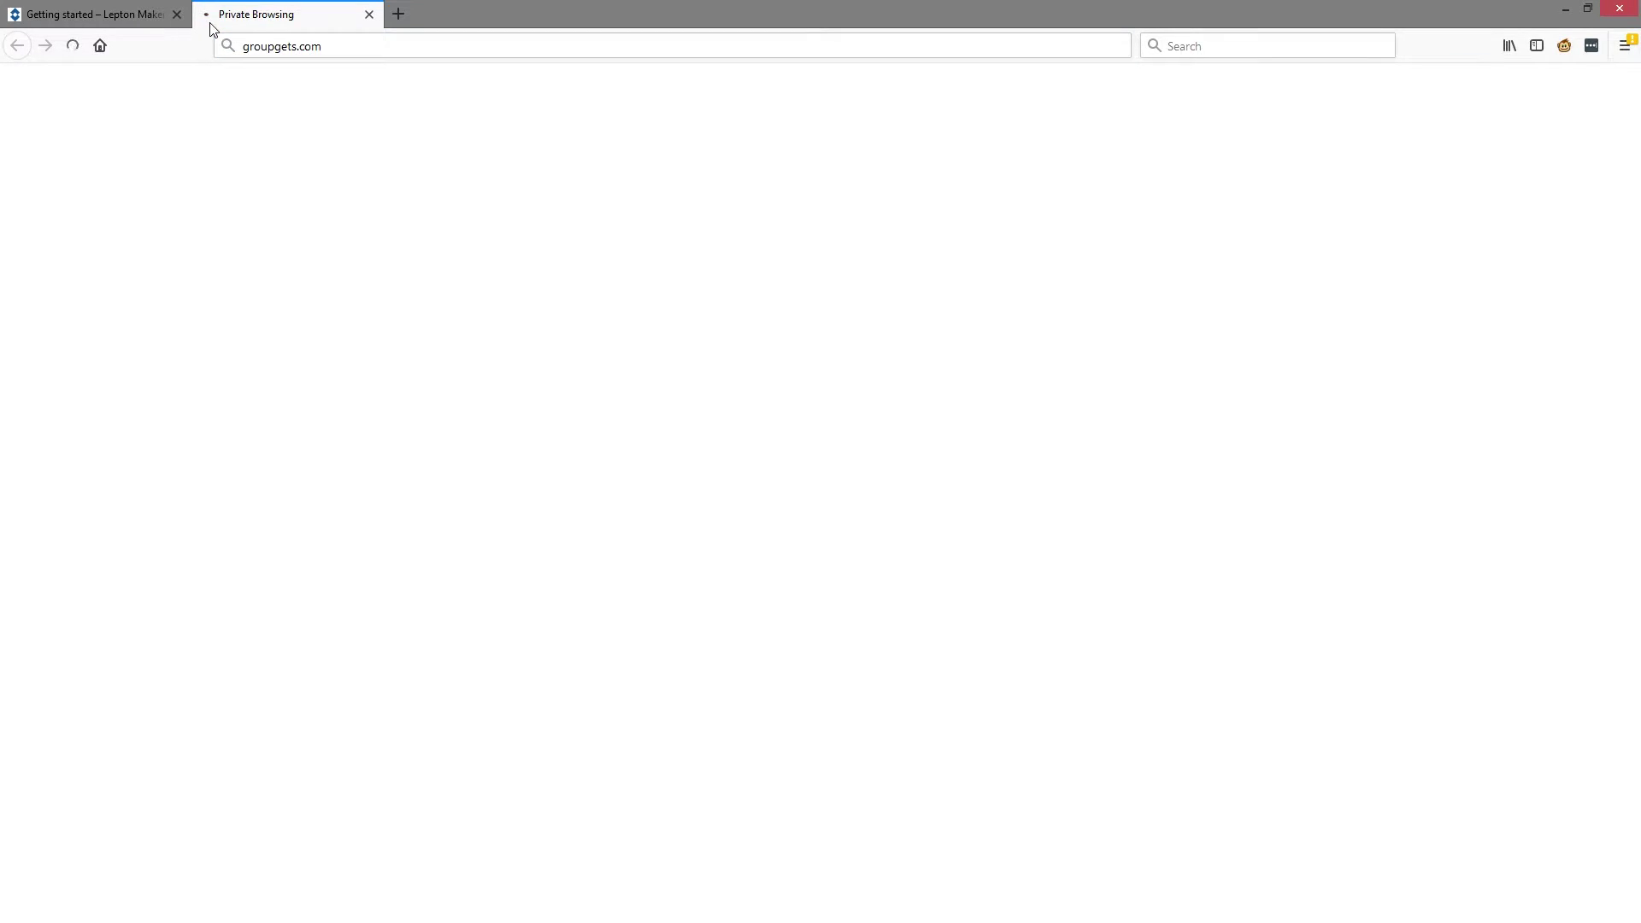
pyautogui.moveTo(209, 97)
pyautogui.click(219, 154)
pyautogui.scroll(-4, 242, 178)
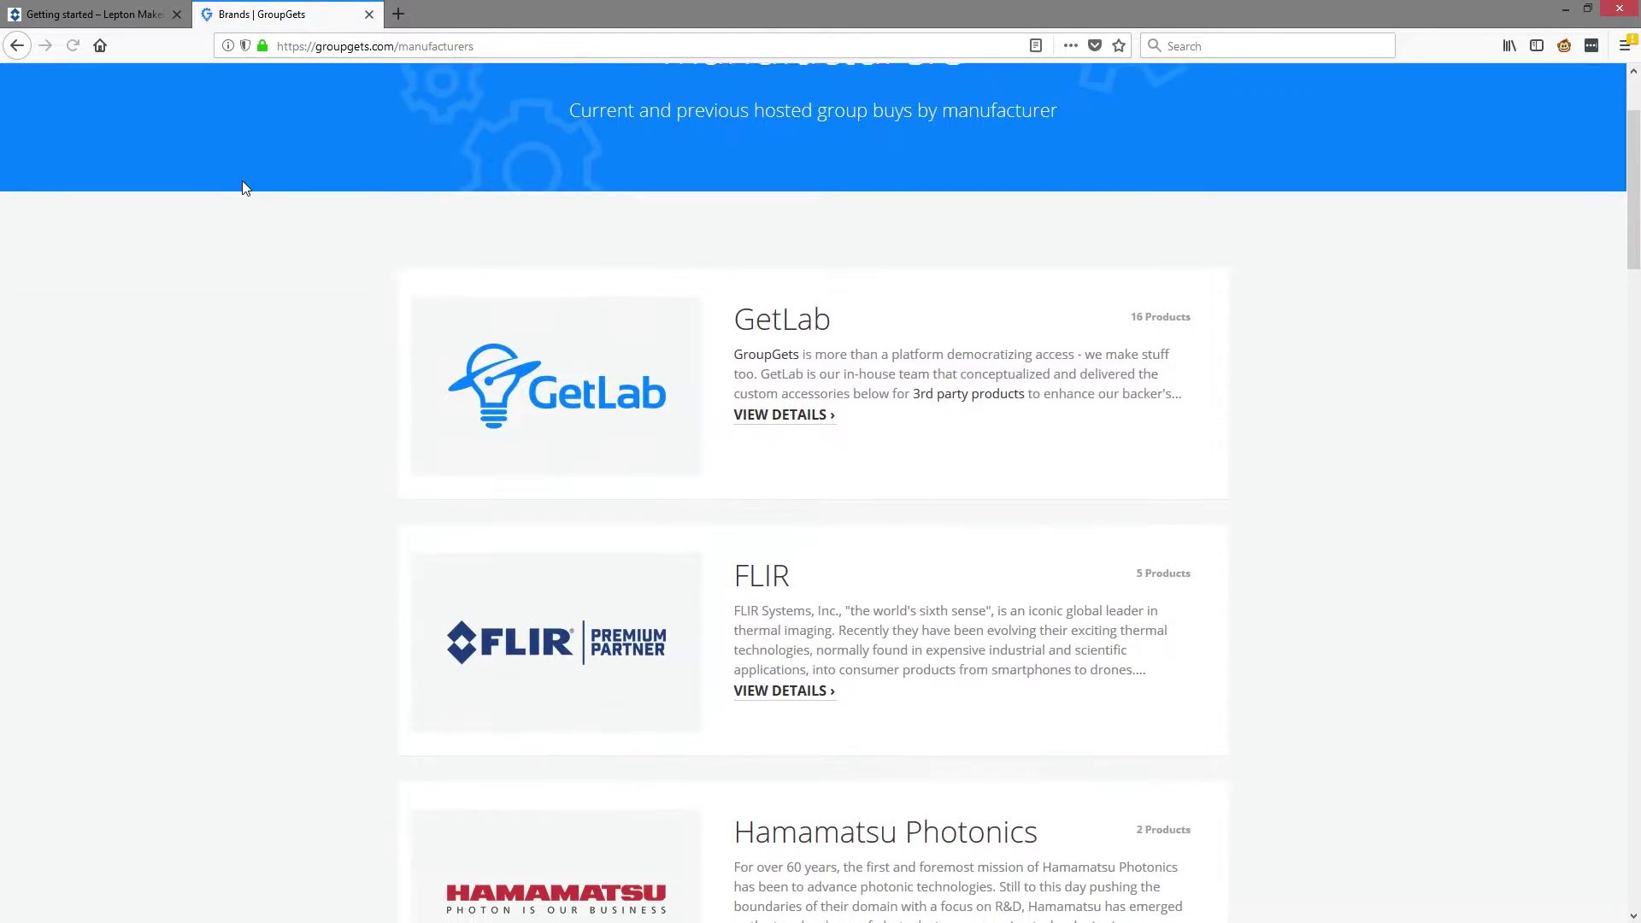
pyautogui.click(505, 313)
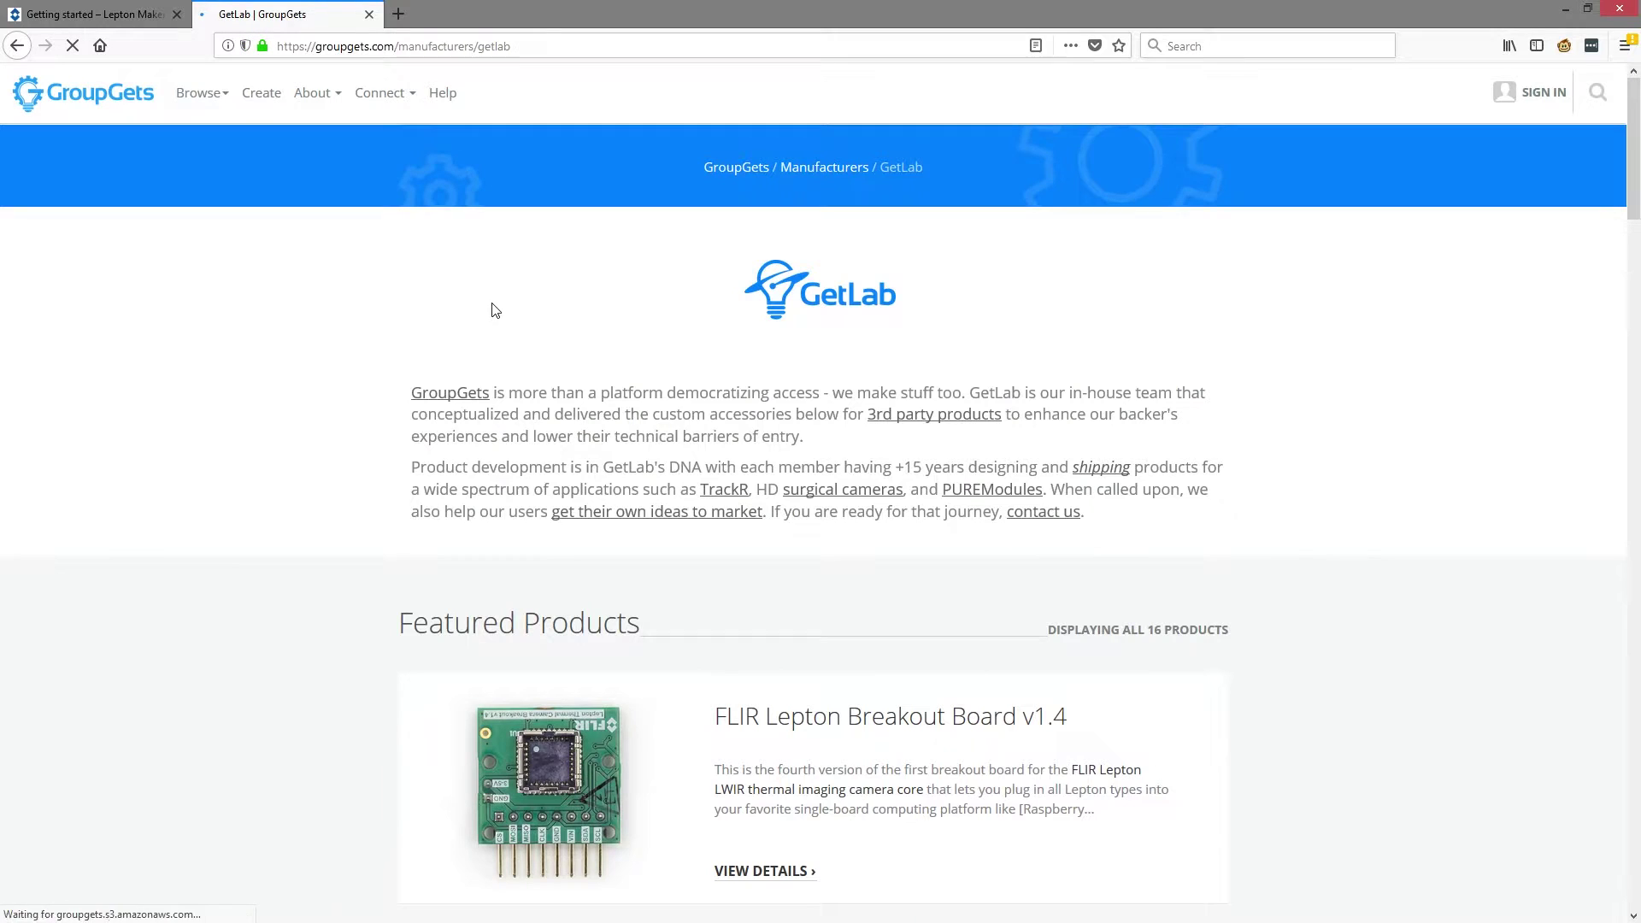
# - View the PureThermal 2 - FLIR Lepton Smart I/O Module page, then return to the Getting started tab
pyautogui.scroll(-6, 511, 363)
pyautogui.scroll(-6, 511, 363)
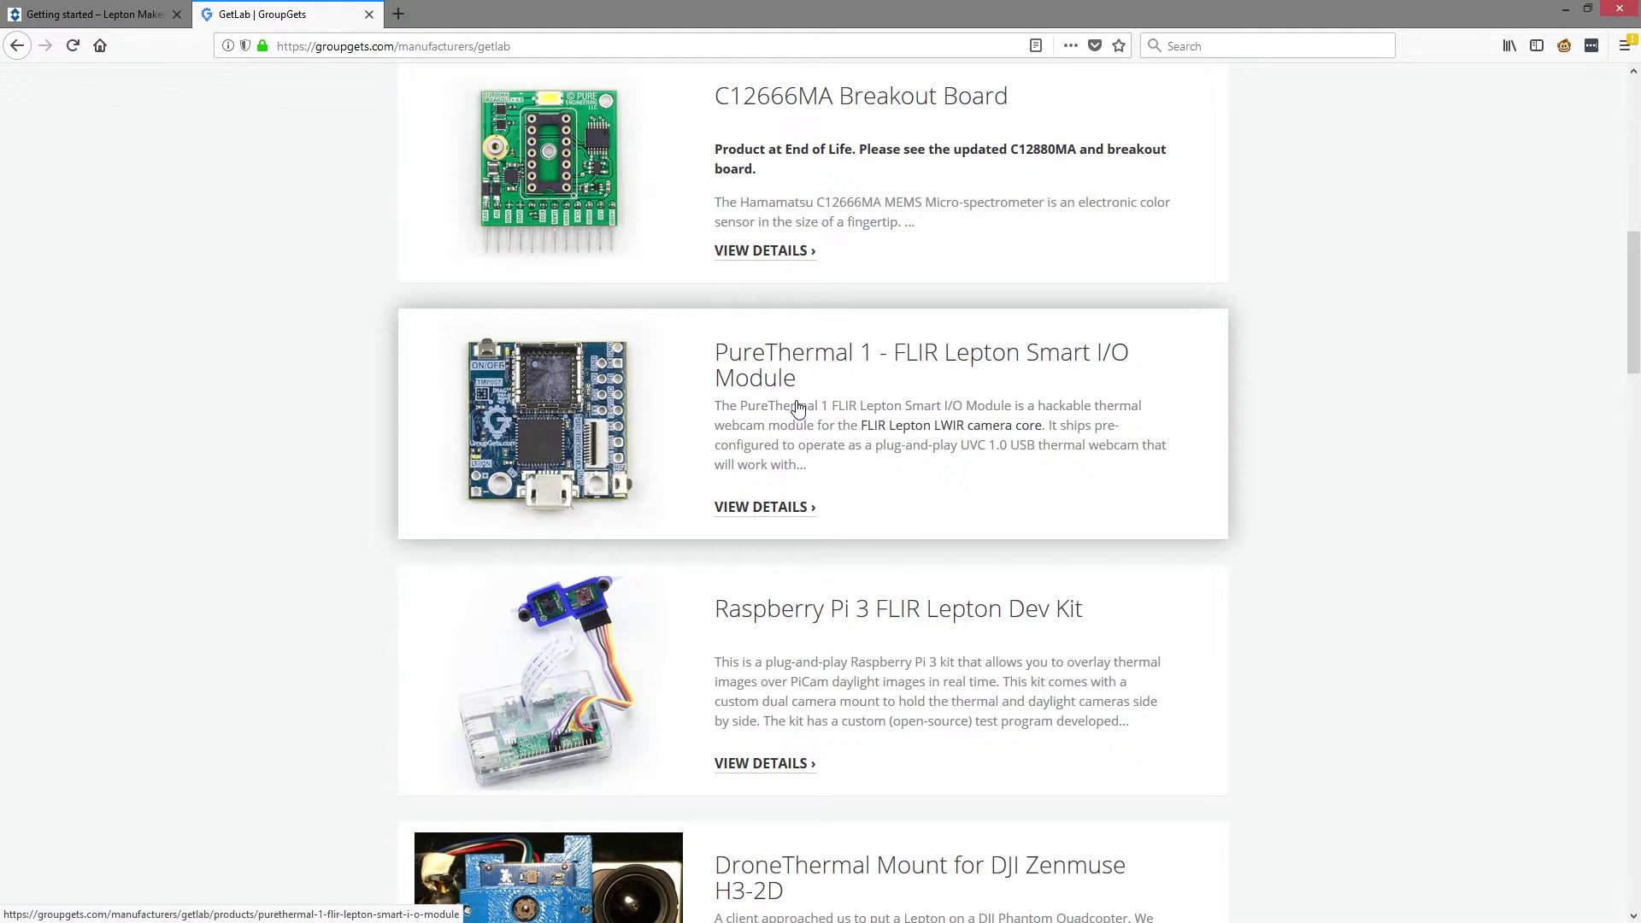
pyautogui.scroll(-20, 797, 407)
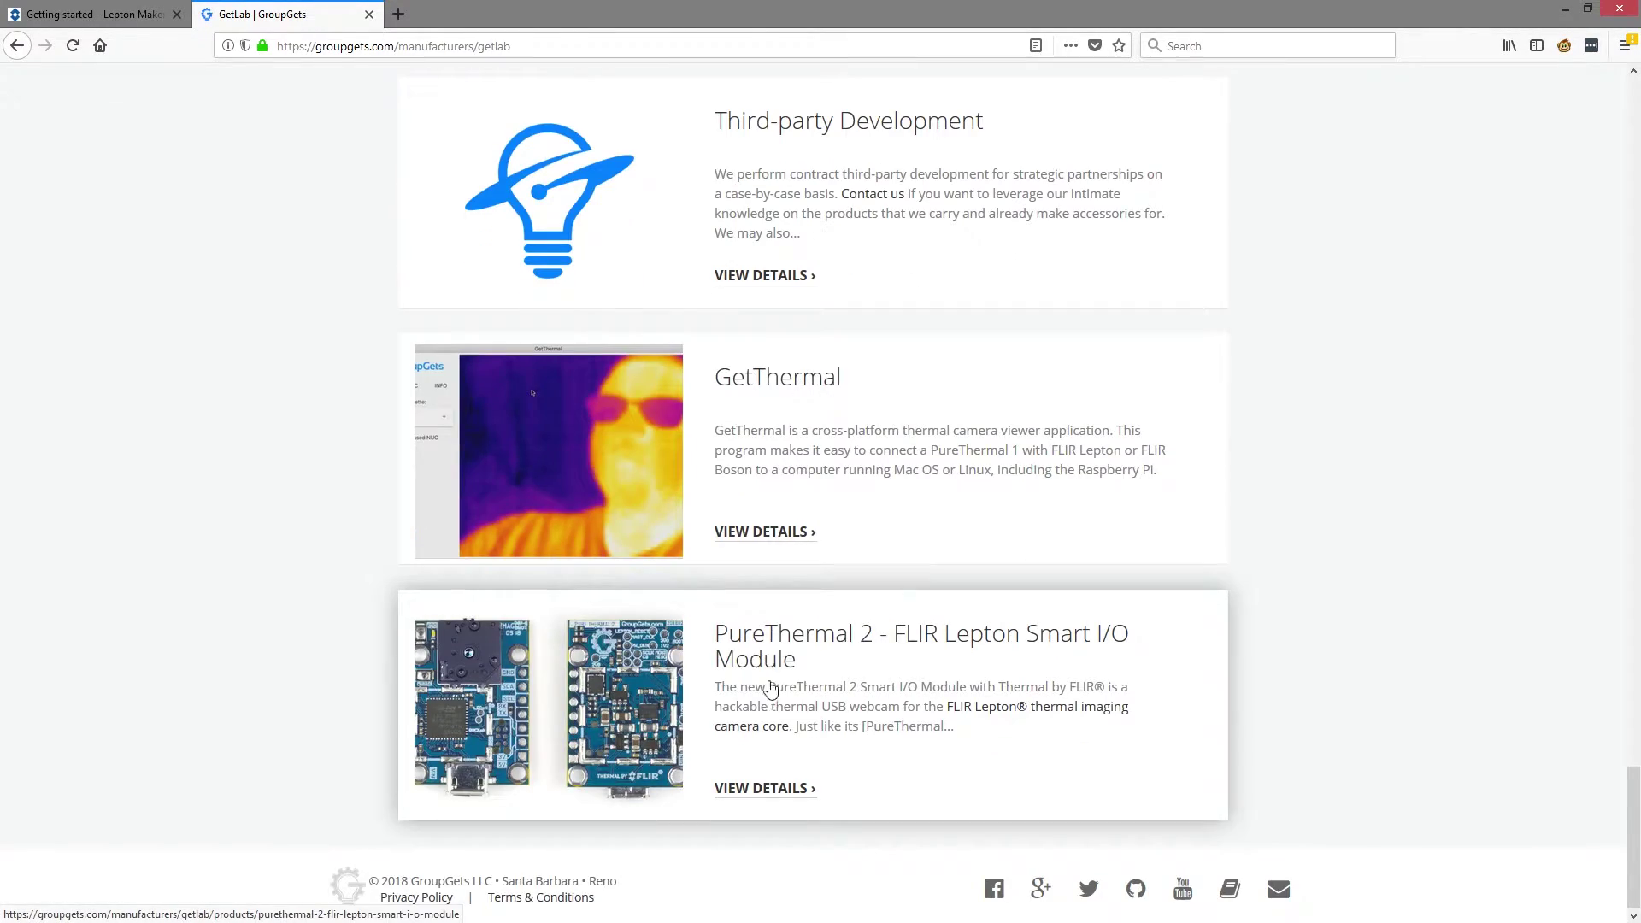
pyautogui.click(783, 649)
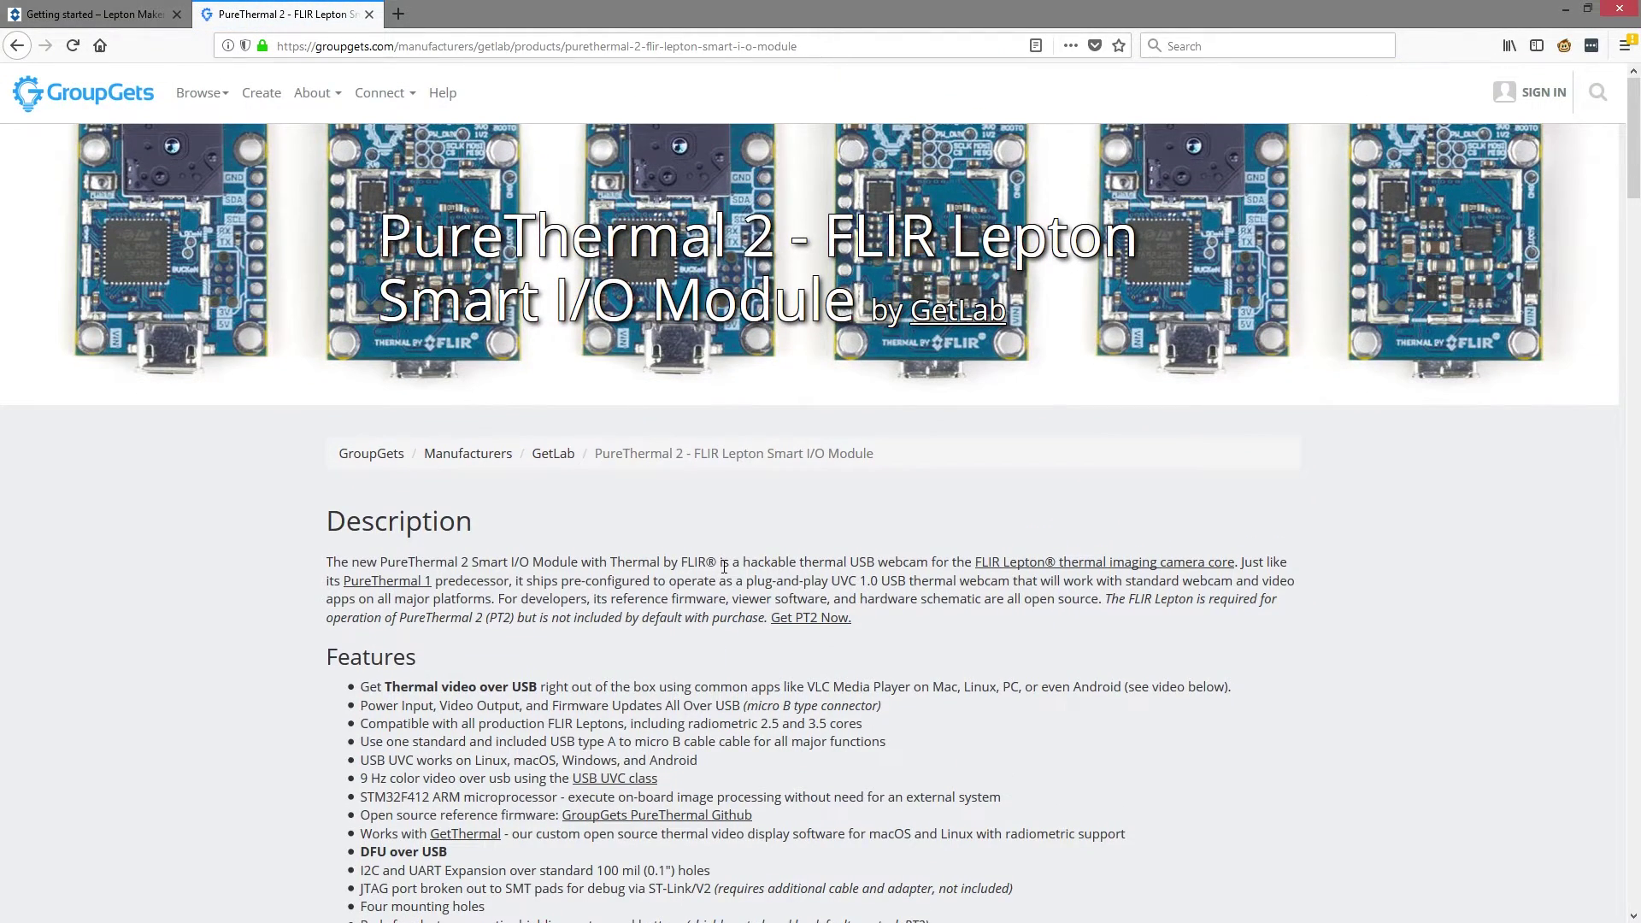
pyautogui.scroll(-10, 649, 269)
pyautogui.scroll(3, 530, 323)
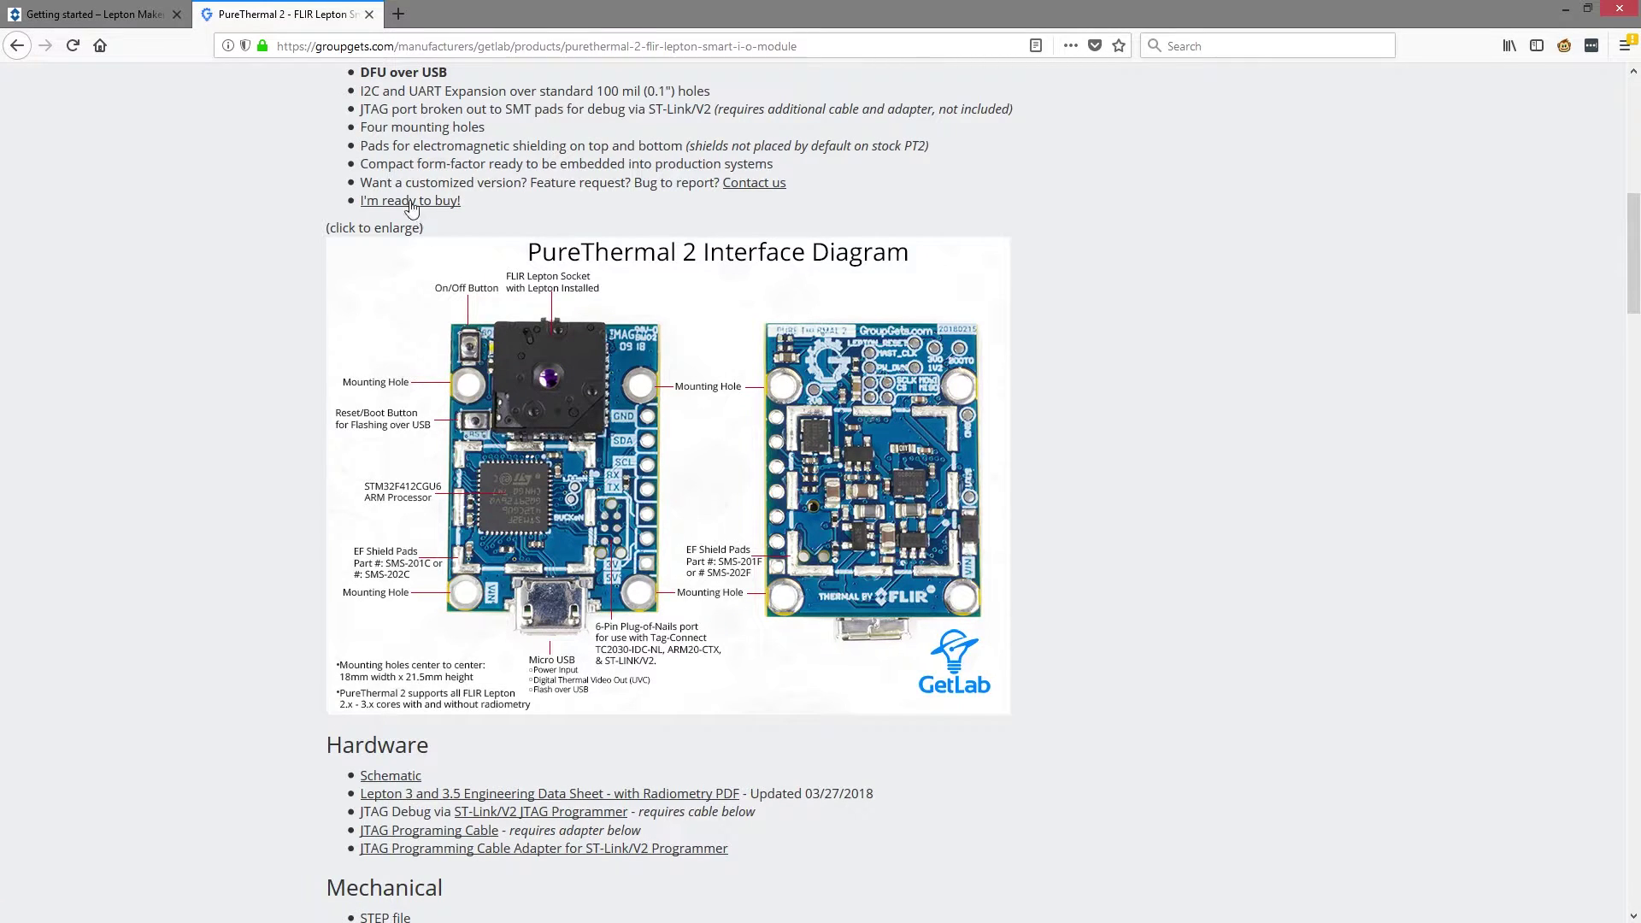
pyautogui.click(114, 15)
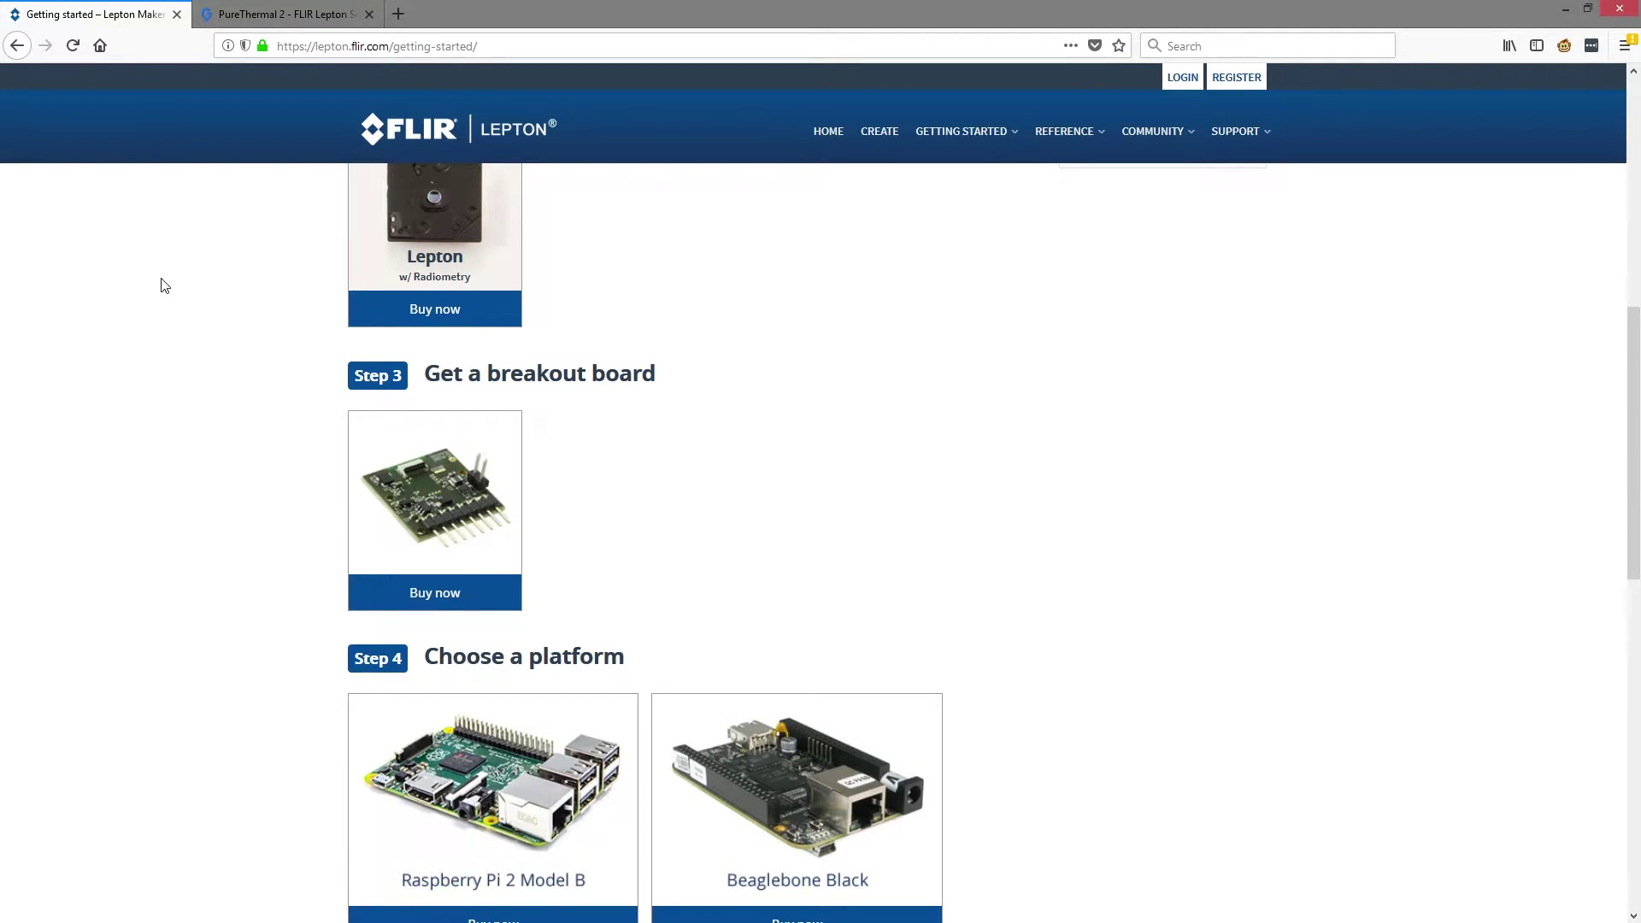
# - Download Lepton User App V1.3.2 from Step 6 and open the zip in Windows Explorer
pyautogui.scroll(-8, 181, 306)
pyautogui.scroll(-2, 181, 306)
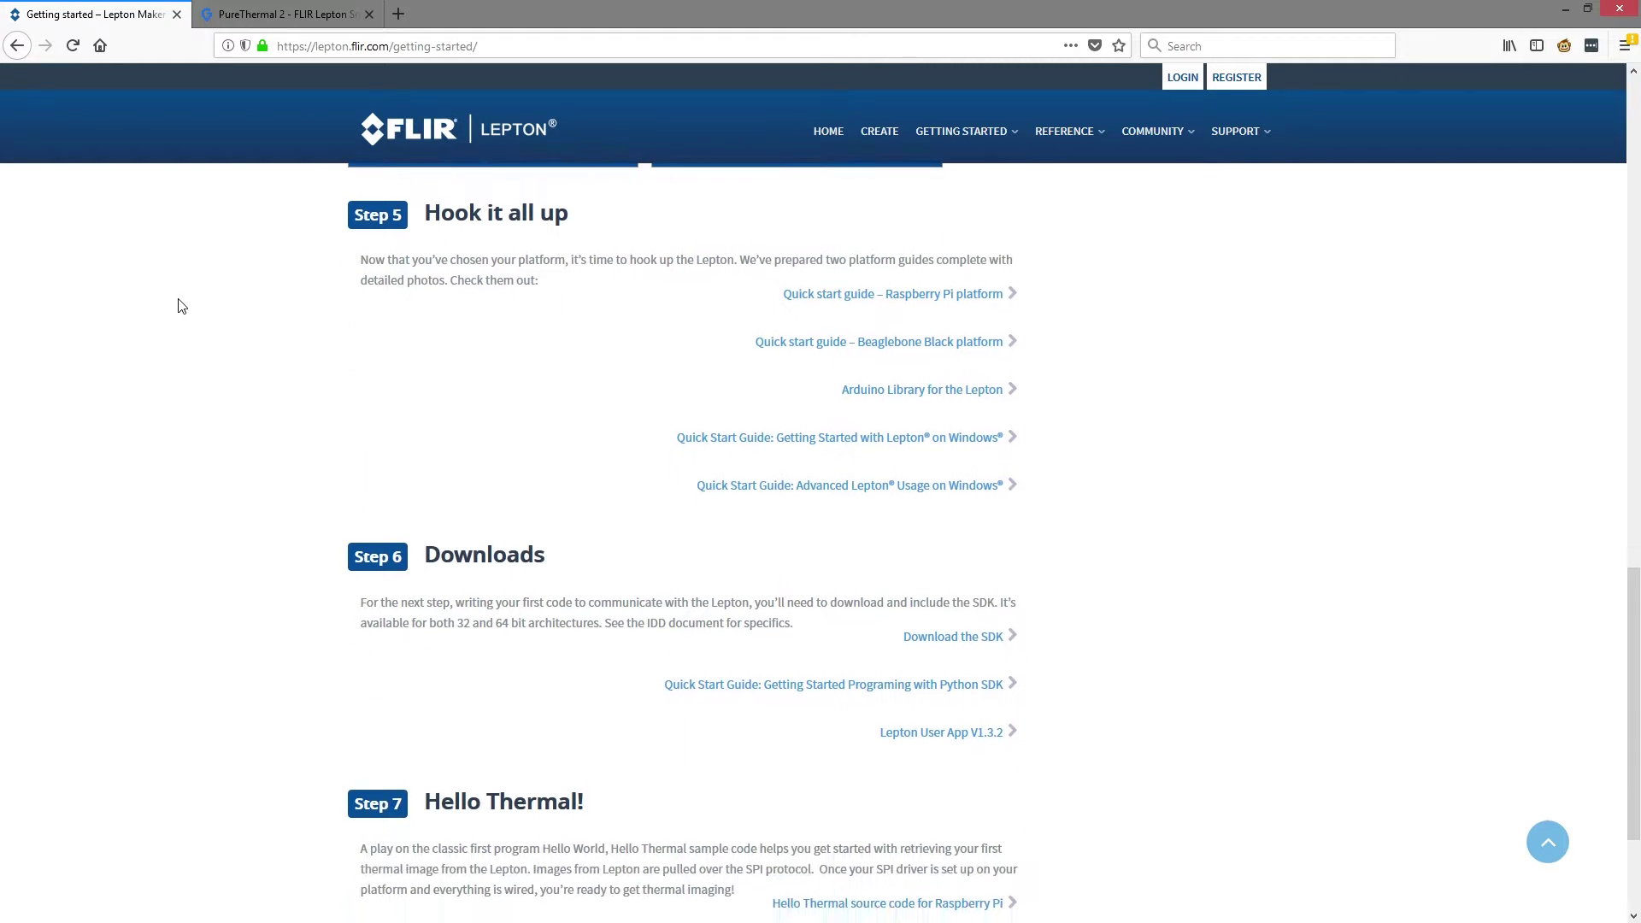
pyautogui.click(967, 737)
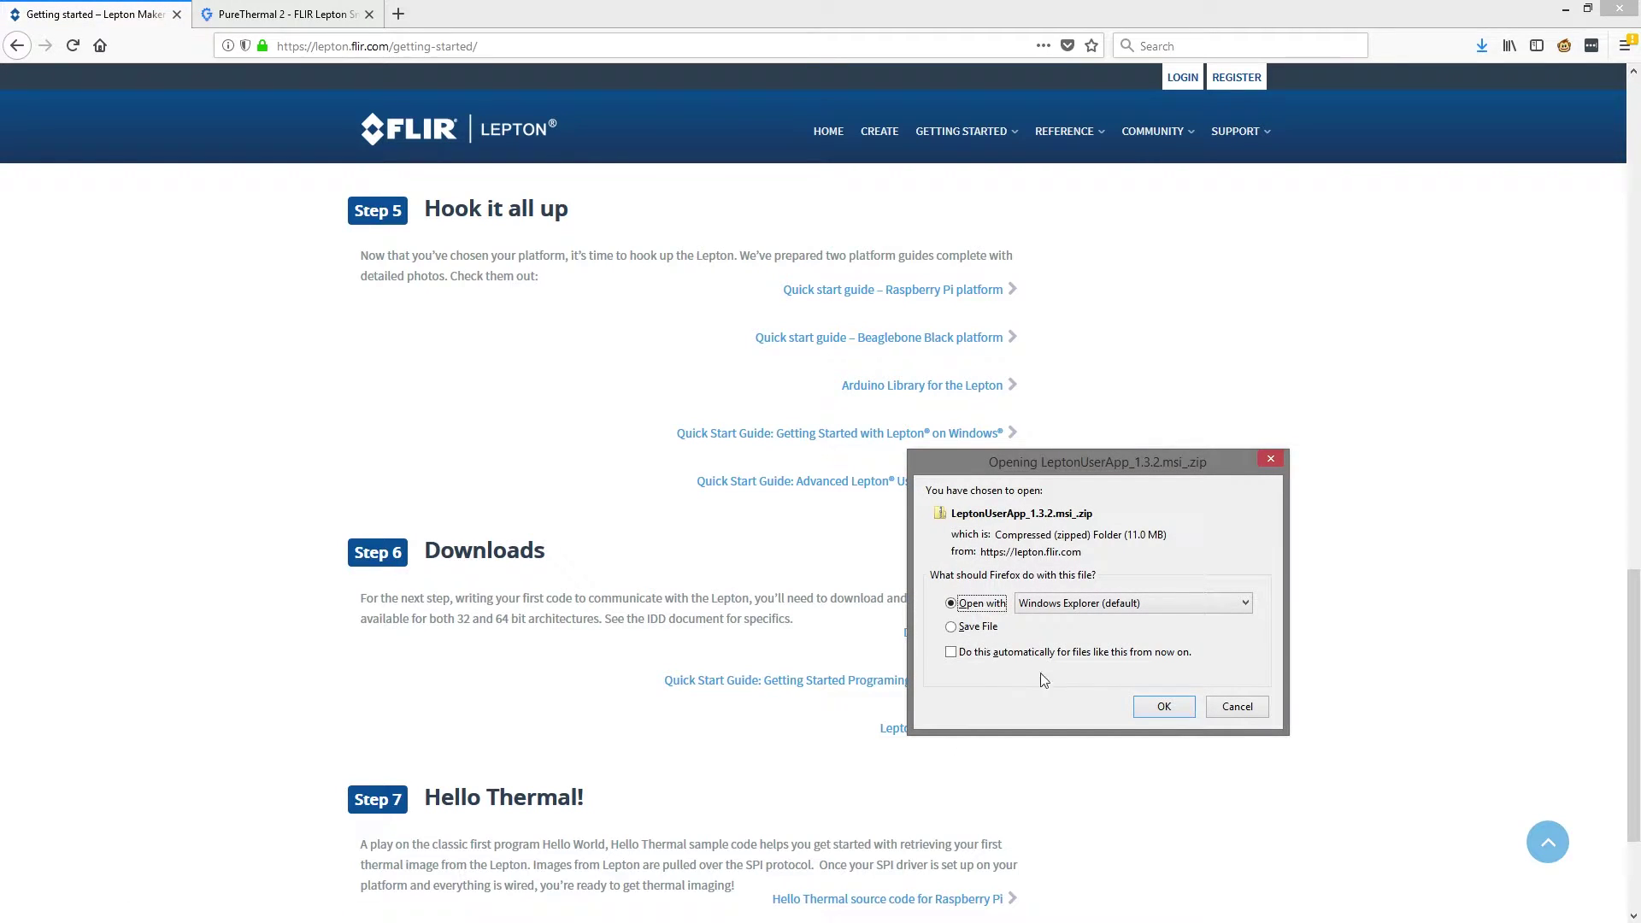
pyautogui.click(1162, 708)
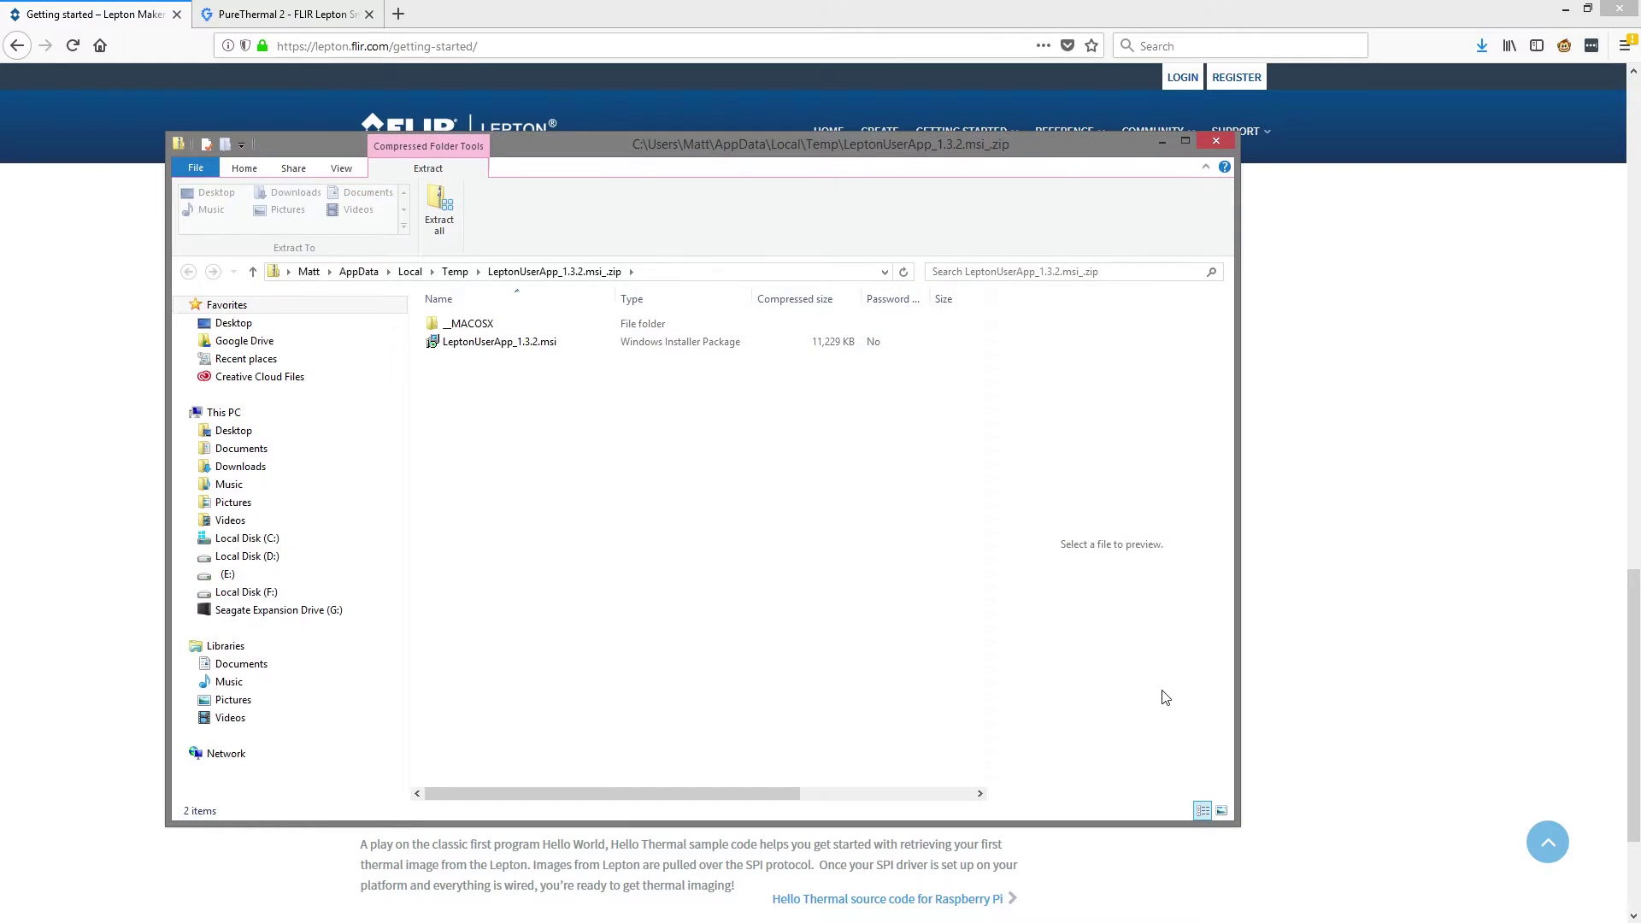
# - Run LeptonUserApp_1.3.2.msi, allow the unverified installer, and start the installation
pyautogui.click(518, 343)
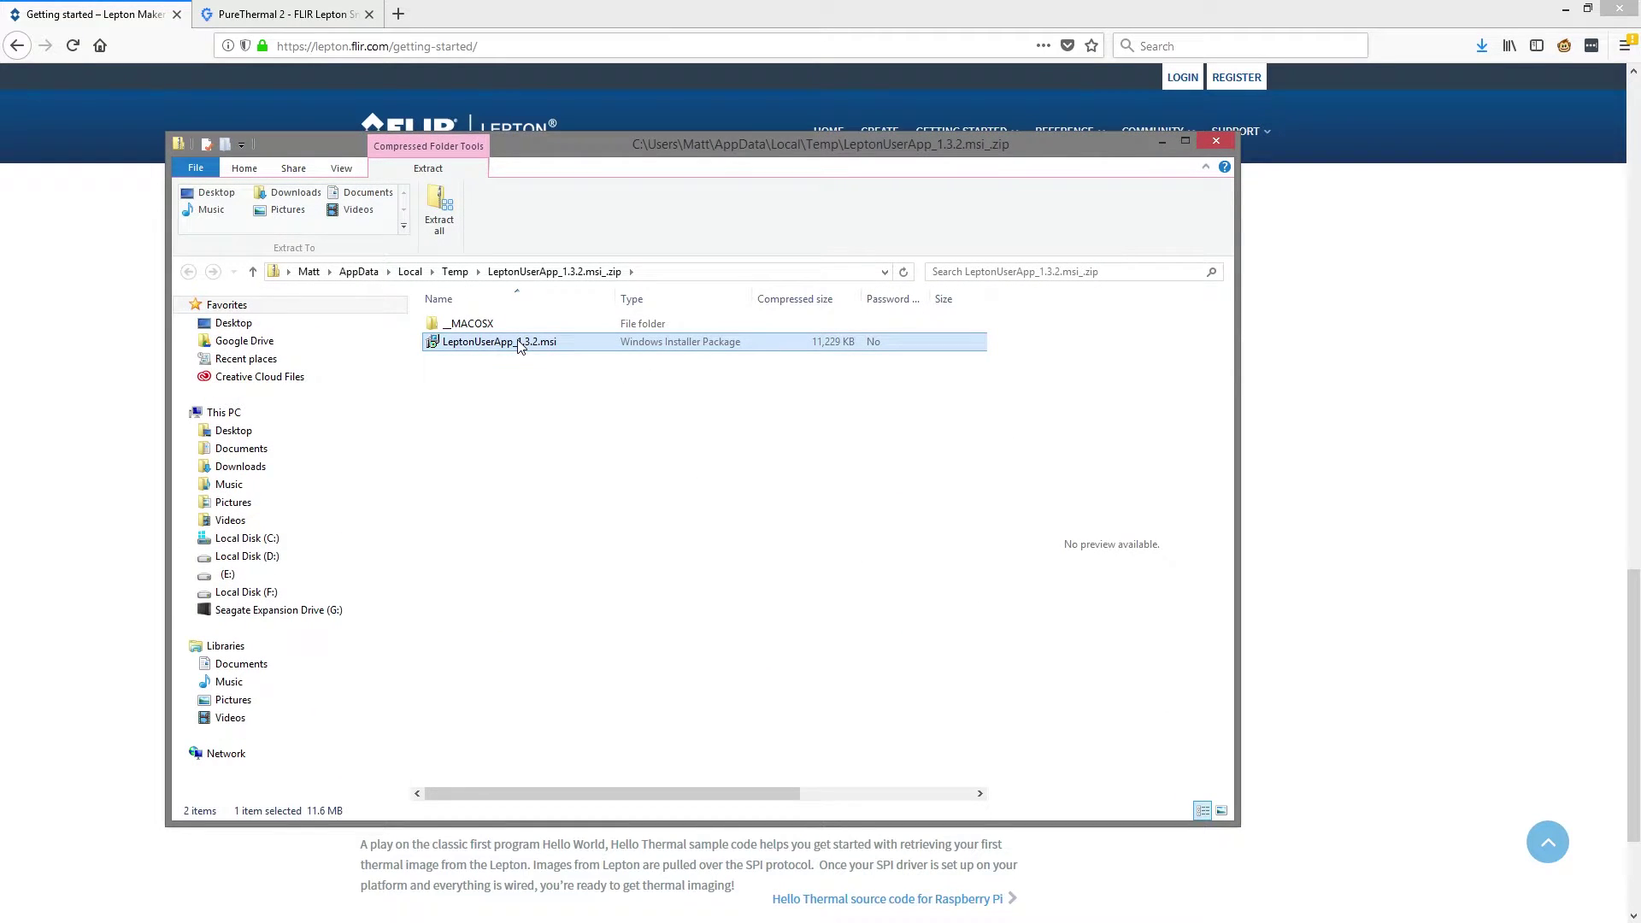
pyautogui.doubleClick(580, 344)
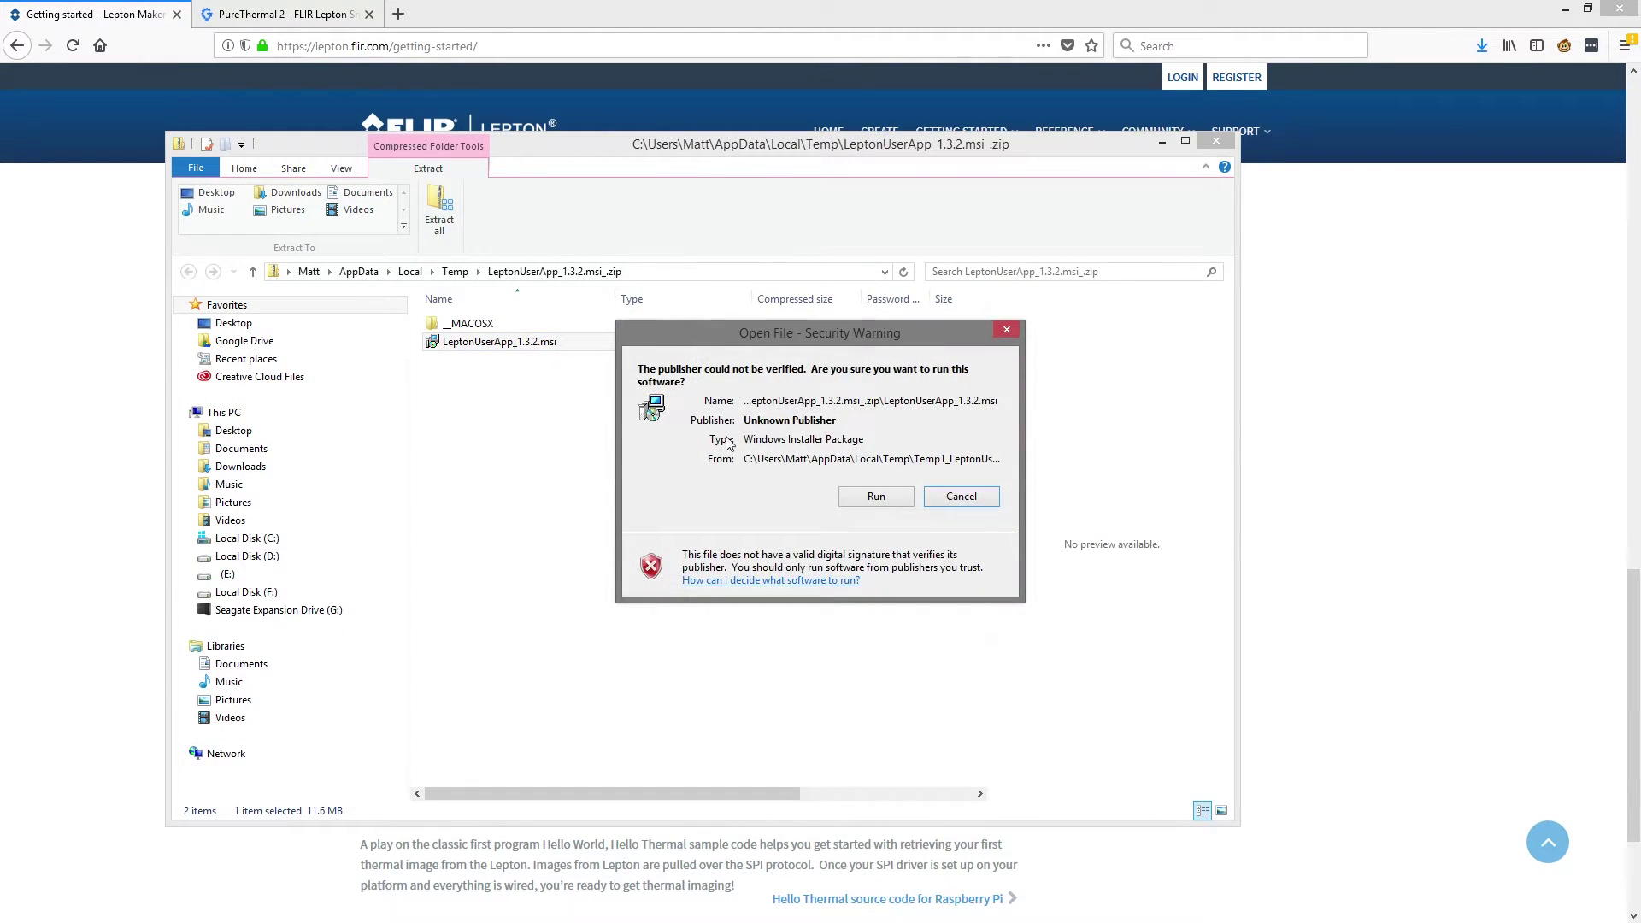
pyautogui.click(861, 498)
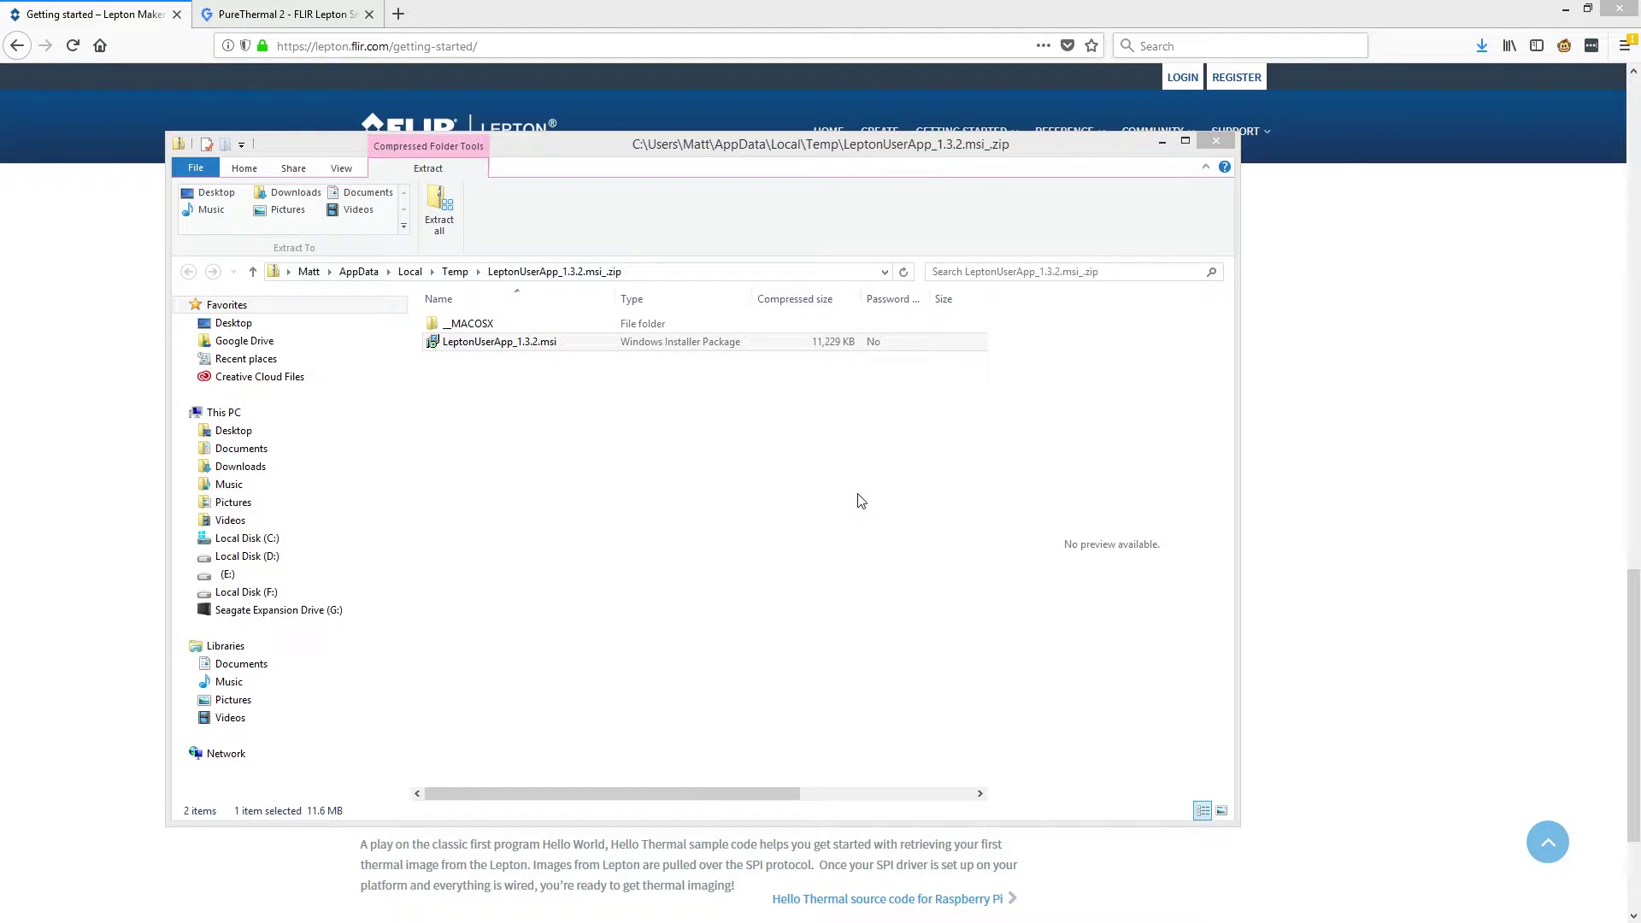
pyautogui.click(928, 675)
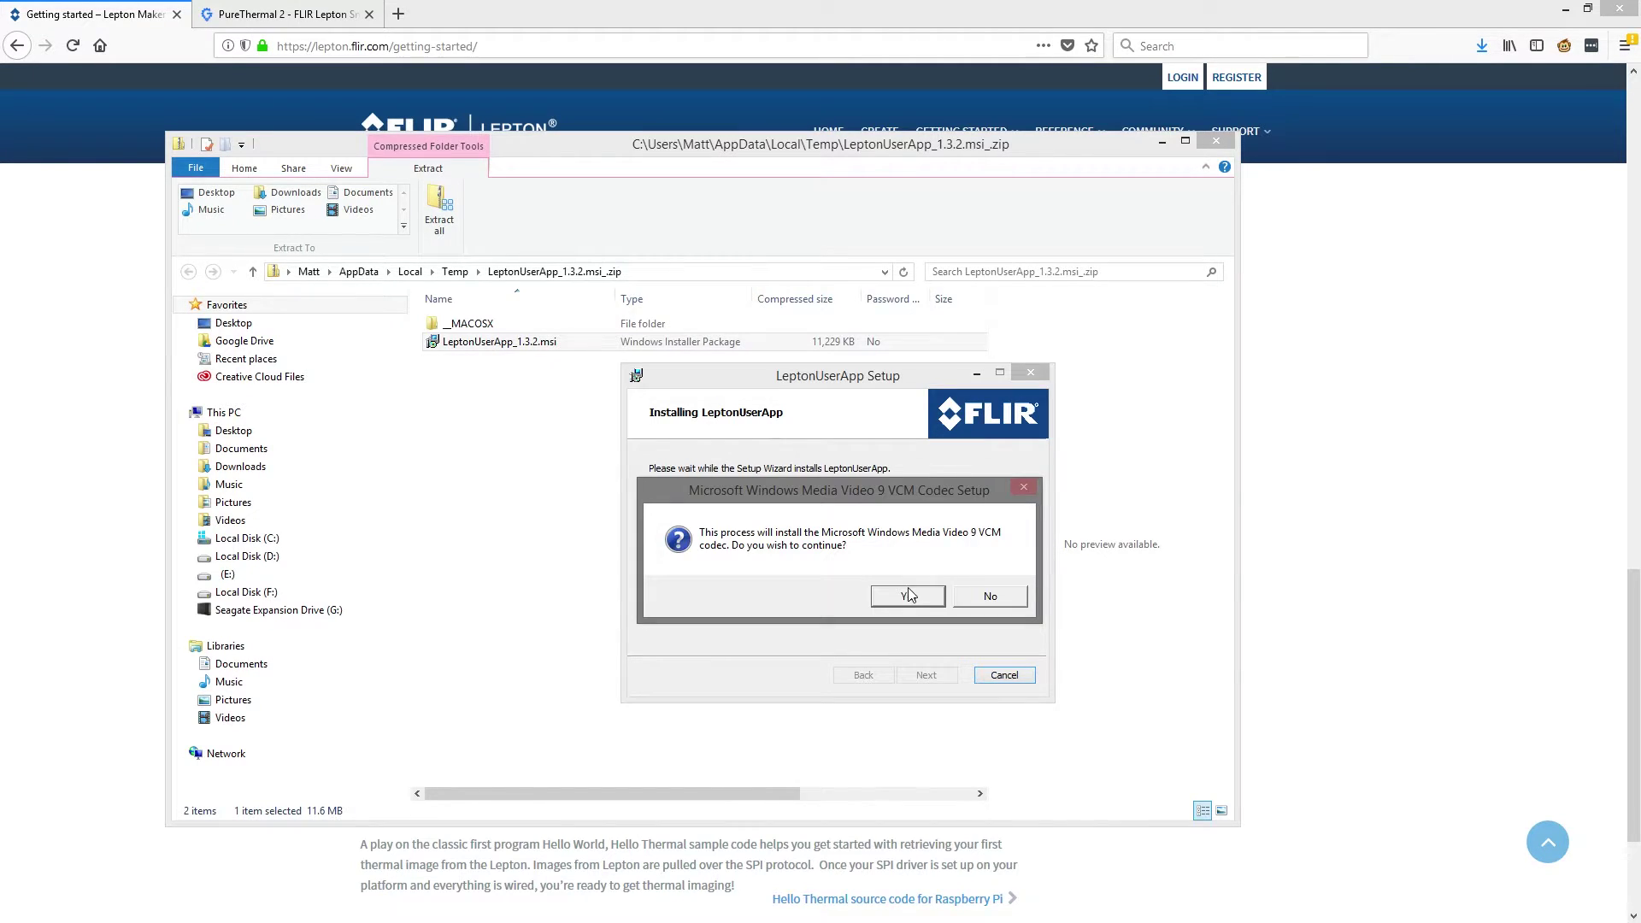
# - Accept the WMV9 codec install and licence, then finish setup with Launch Lepton App ticked
pyautogui.click(909, 598)
pyautogui.click(874, 659)
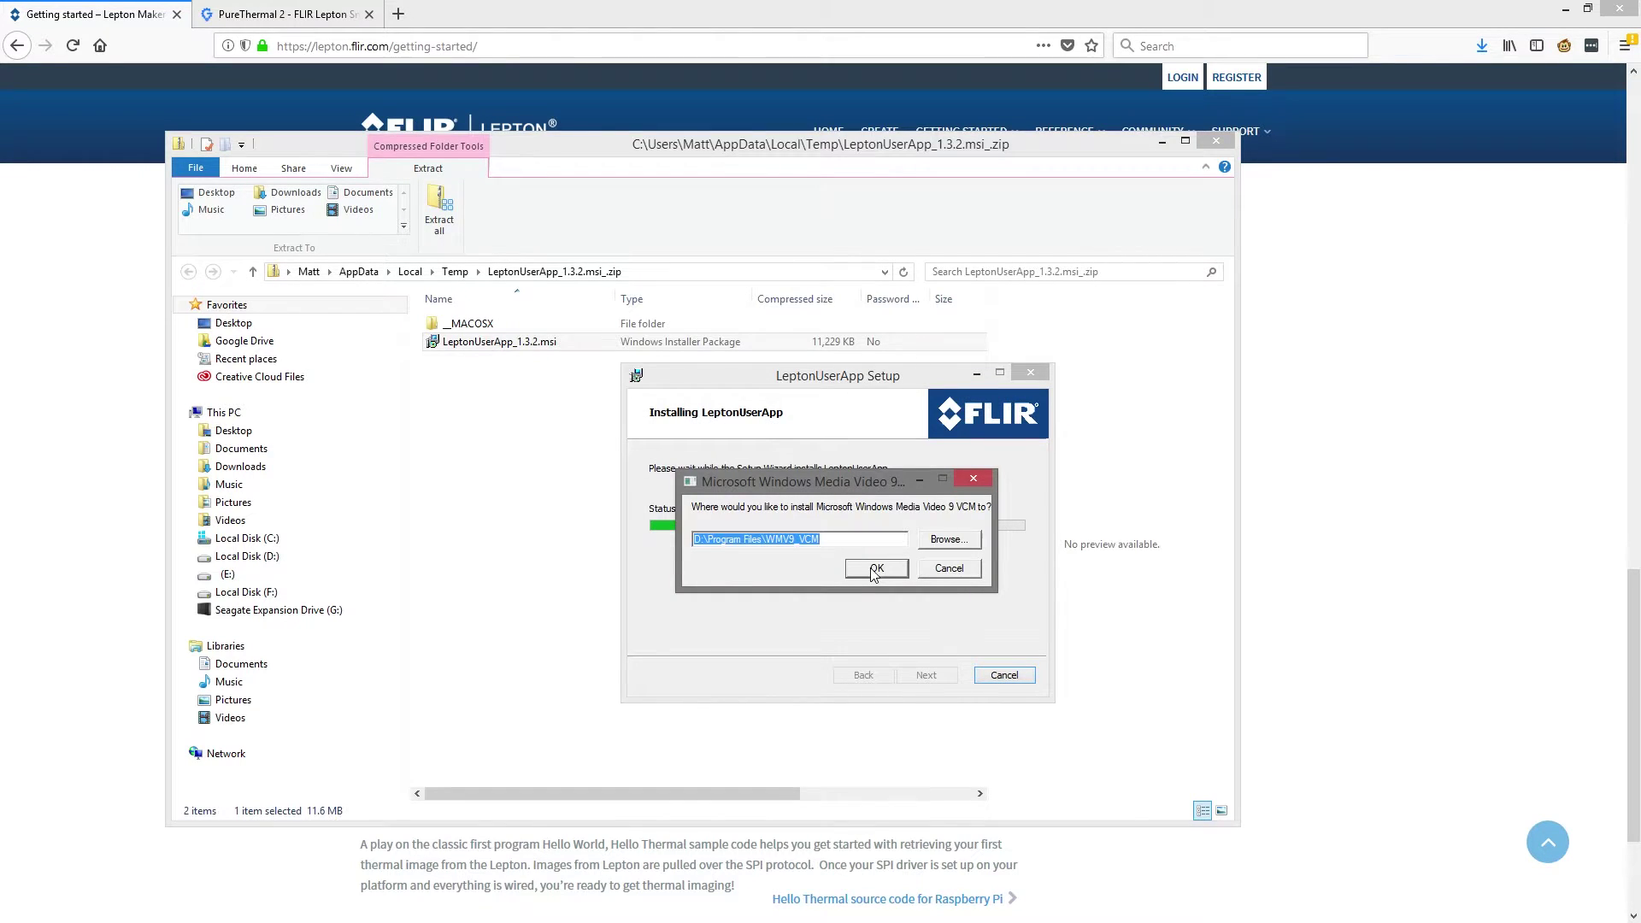
pyautogui.click(952, 574)
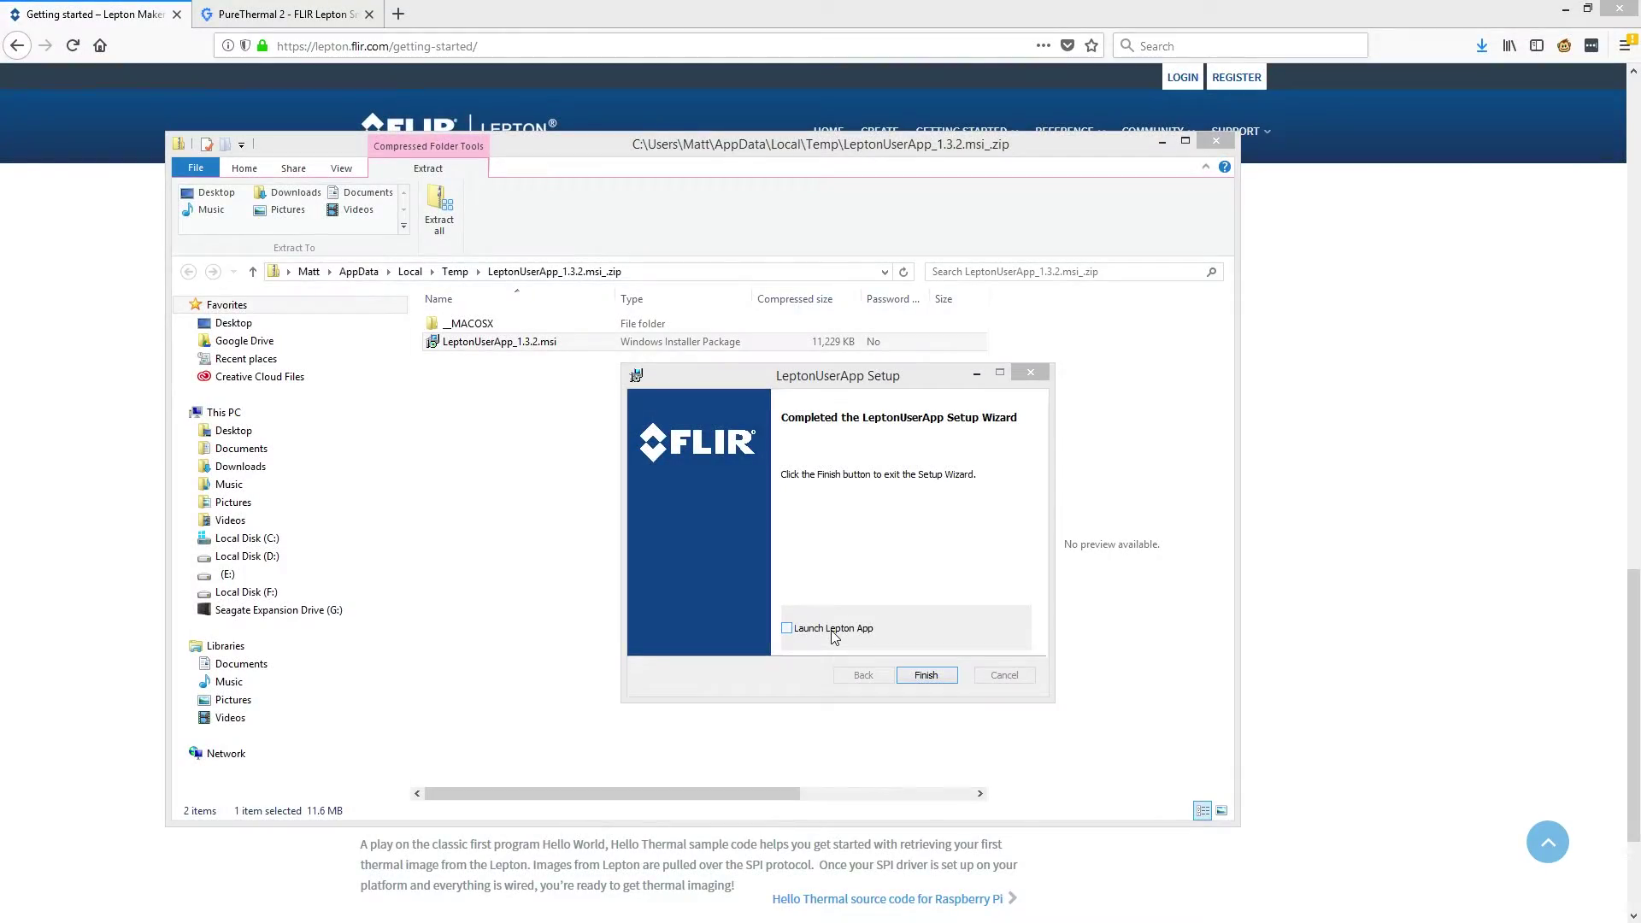
pyautogui.click(833, 633)
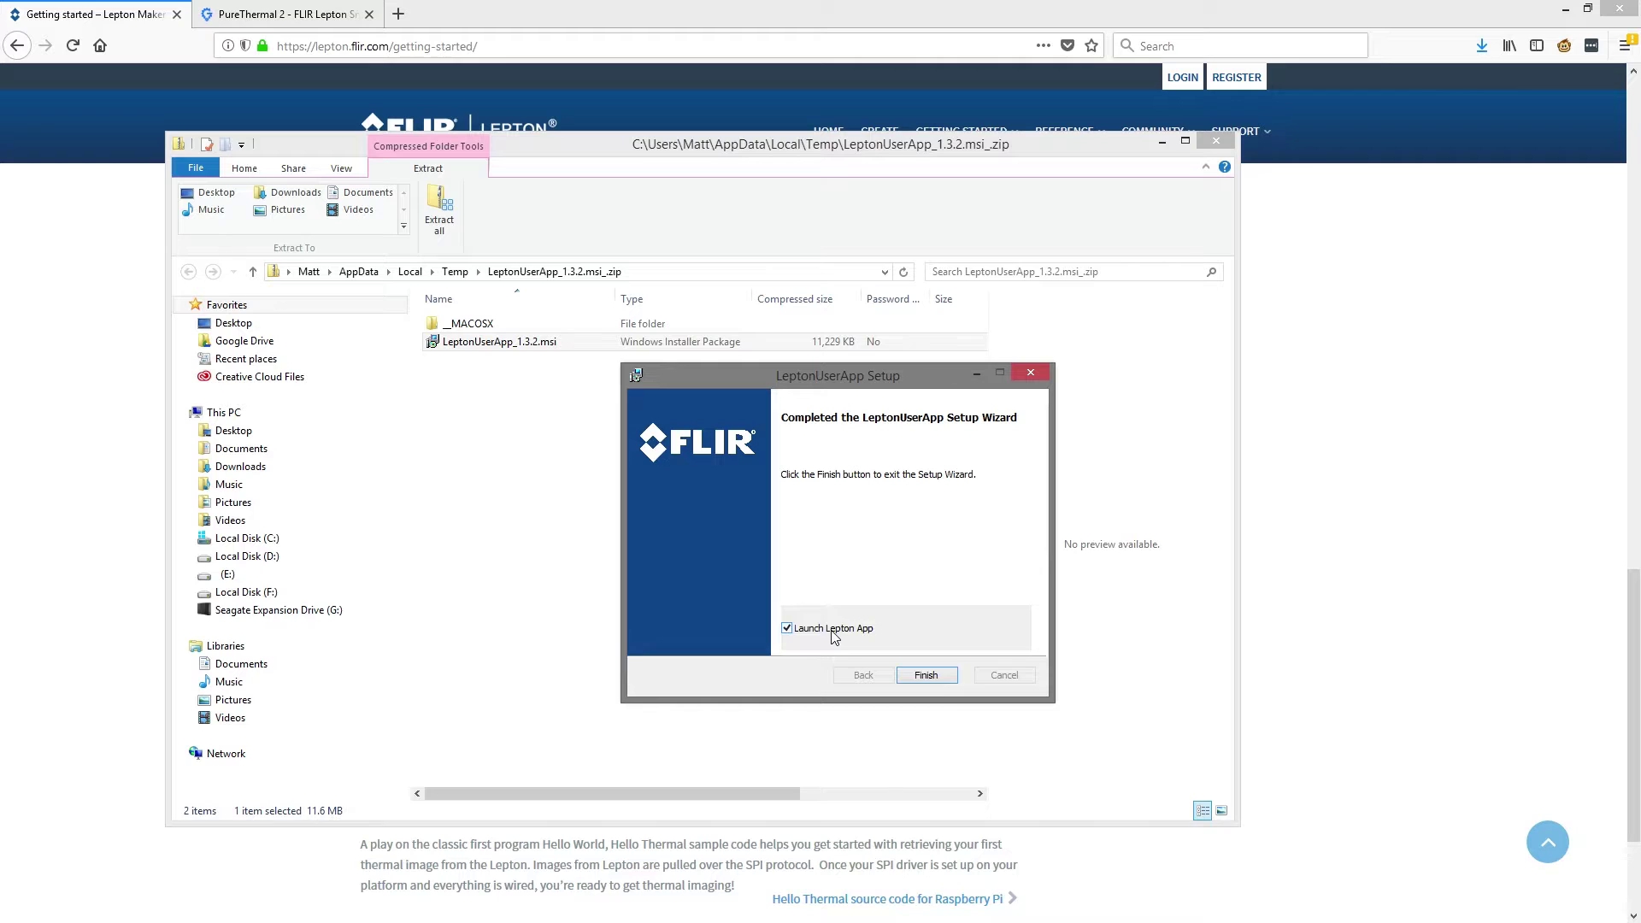
pyautogui.click(927, 675)
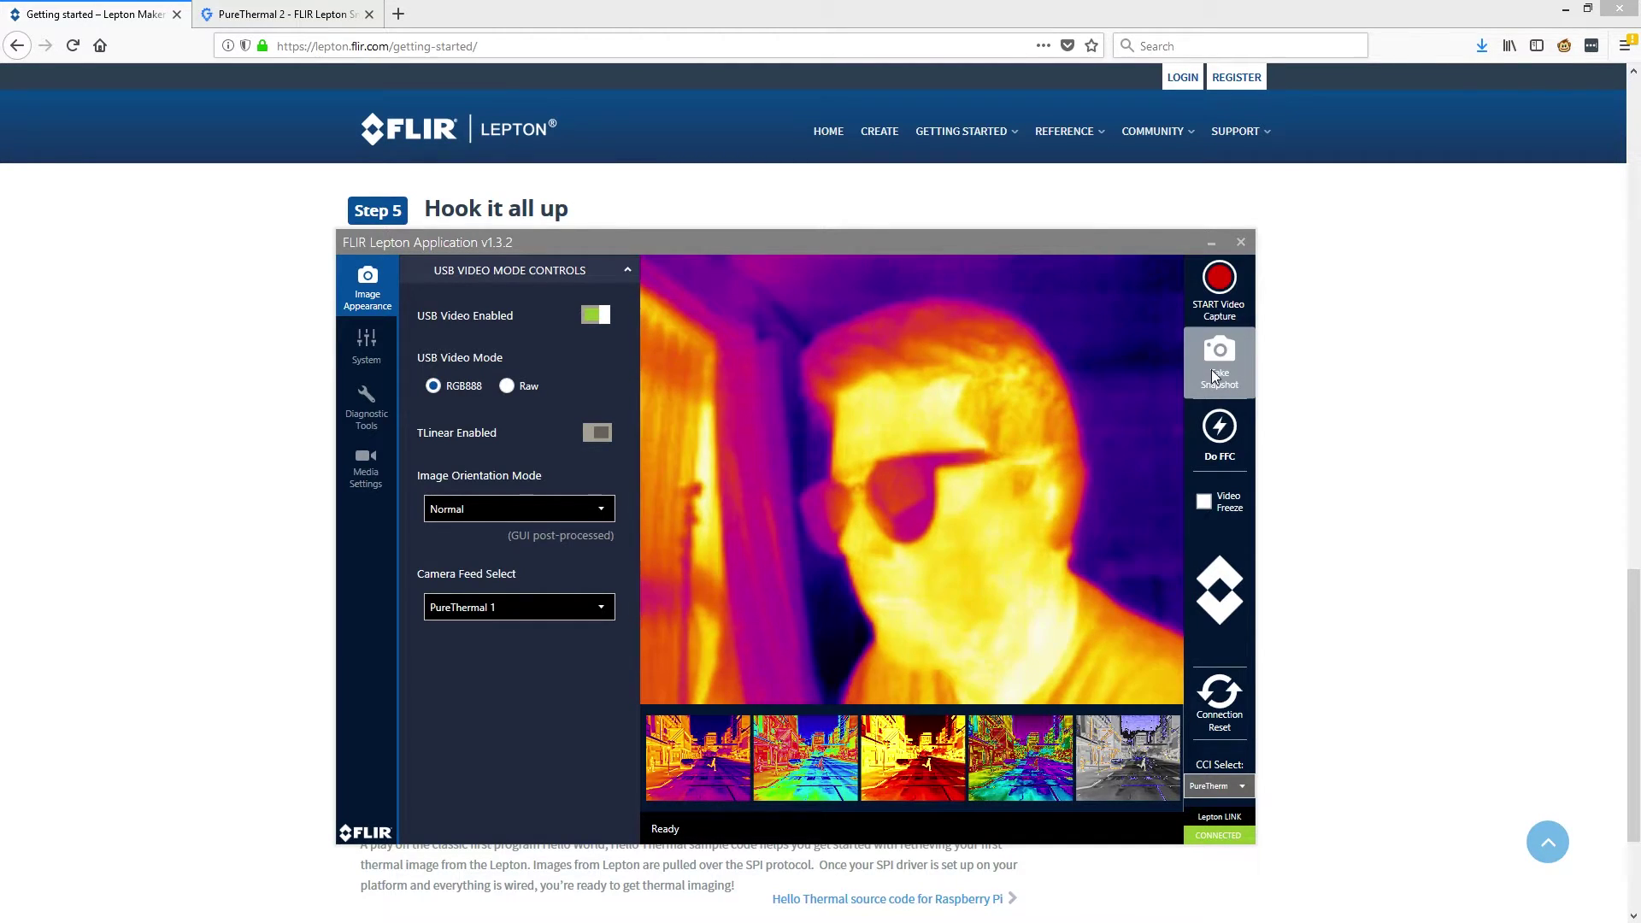
pyautogui.click(569, 508)
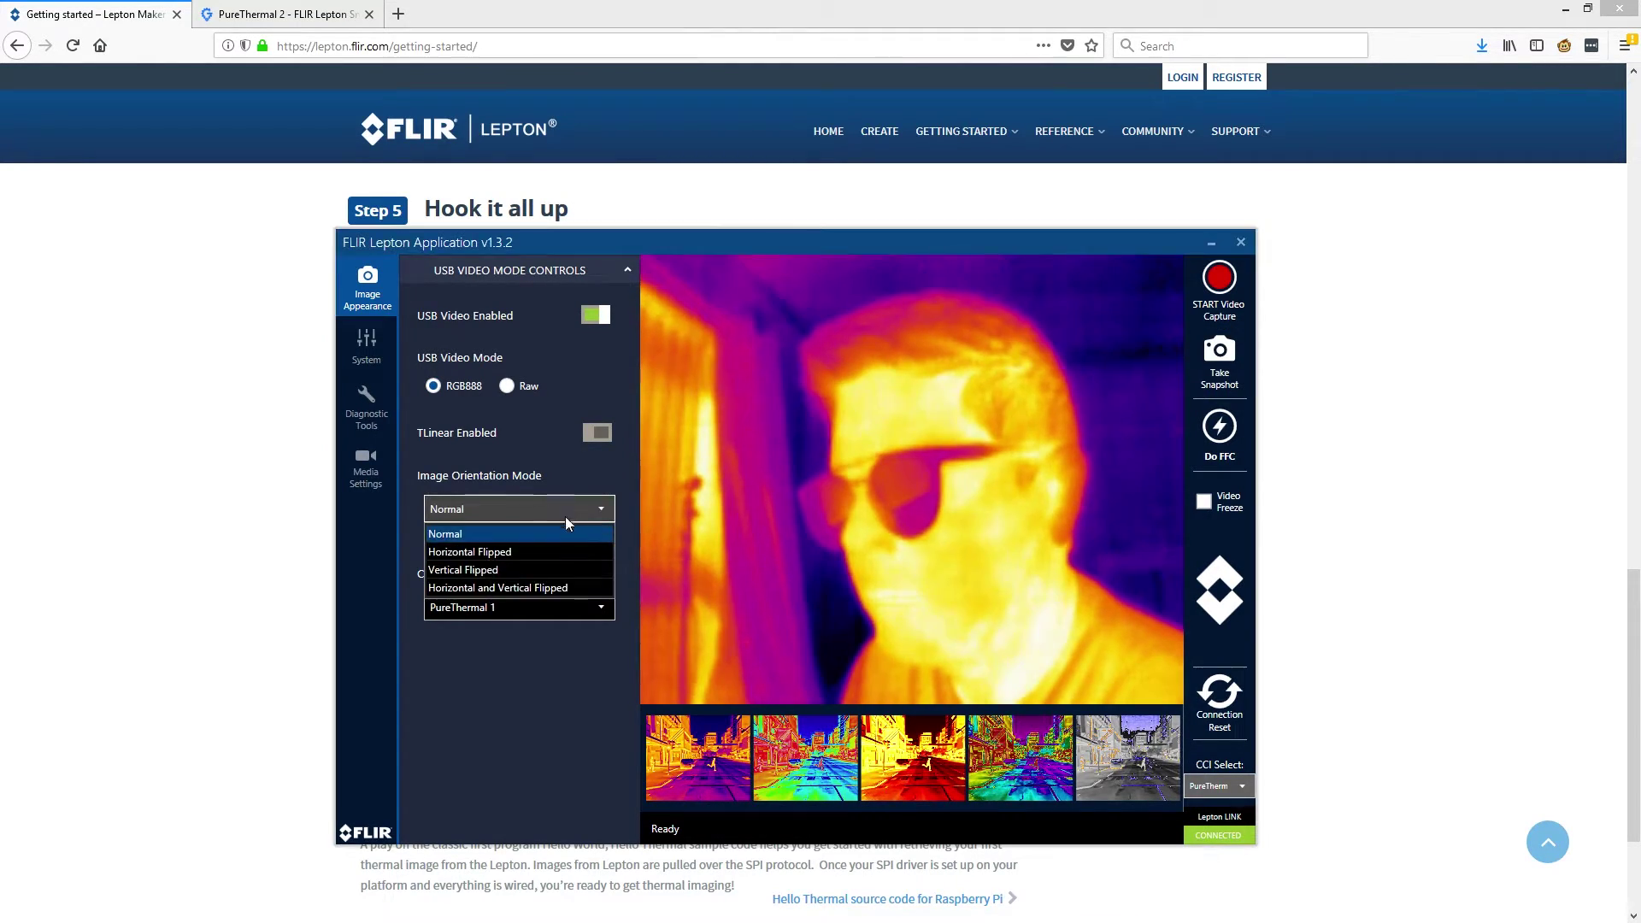
pyautogui.click(546, 552)
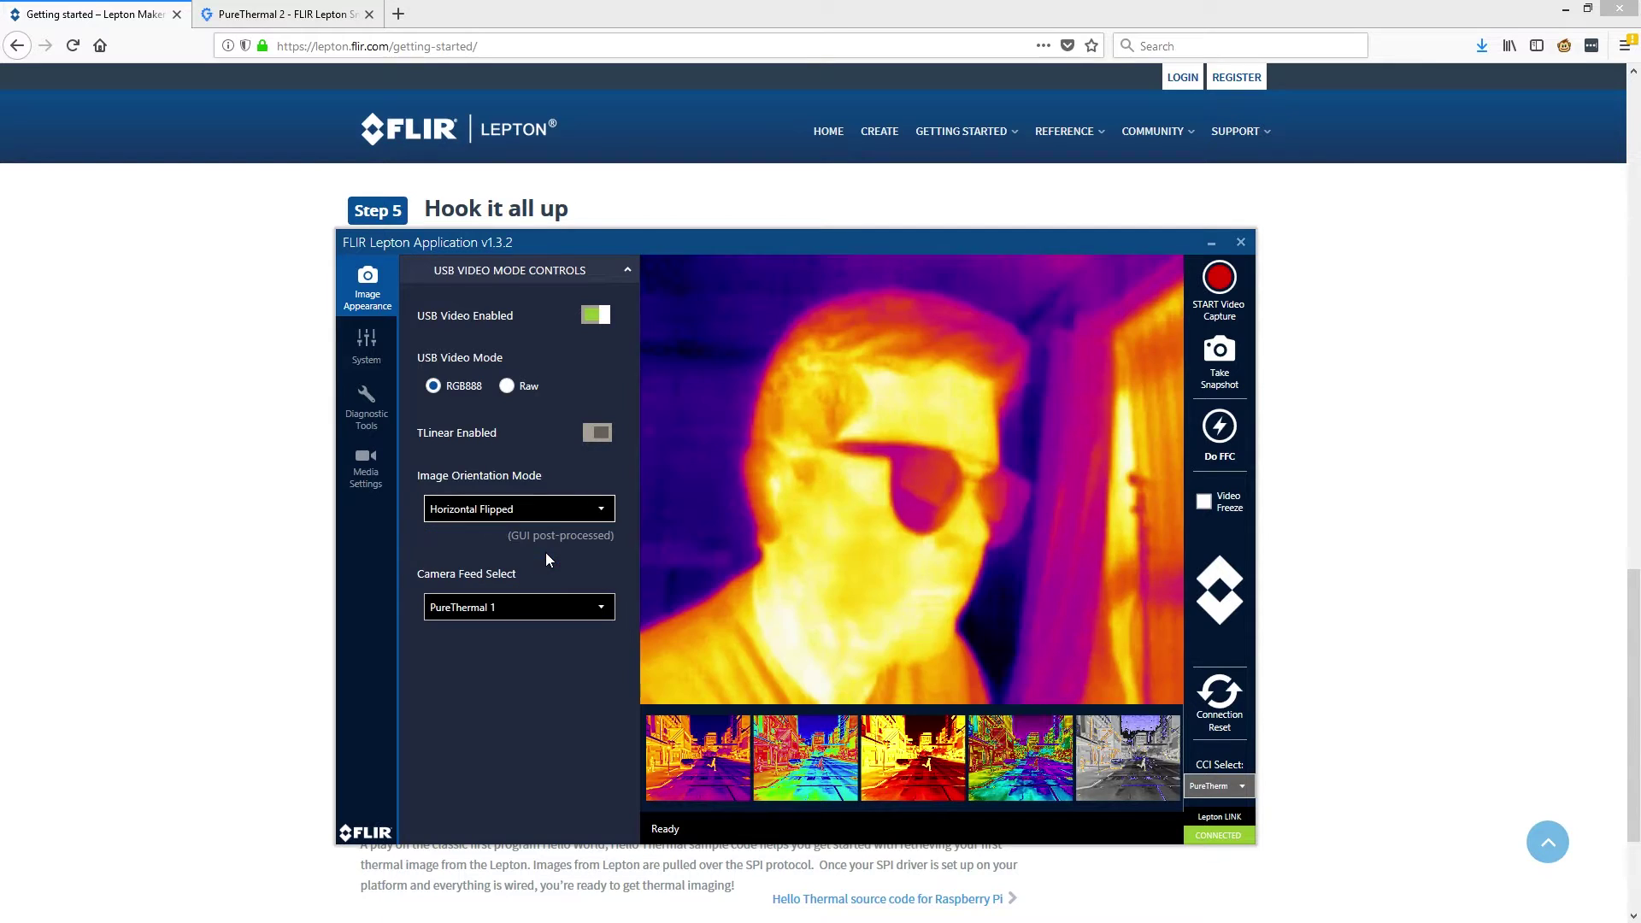
pyautogui.click(557, 508)
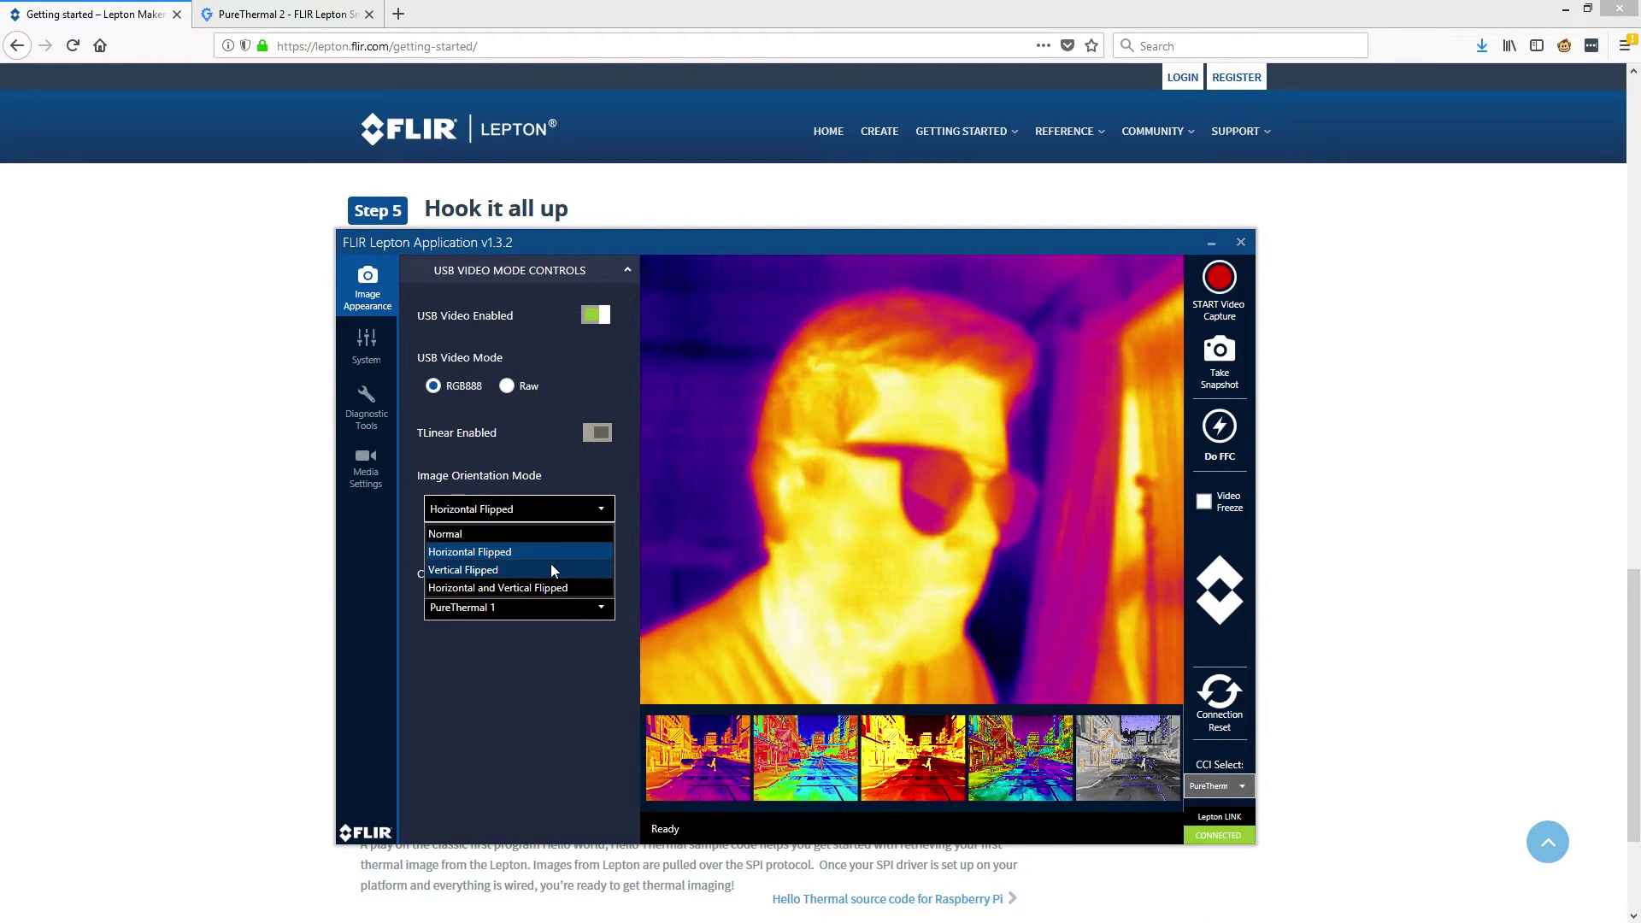
pyautogui.click(551, 568)
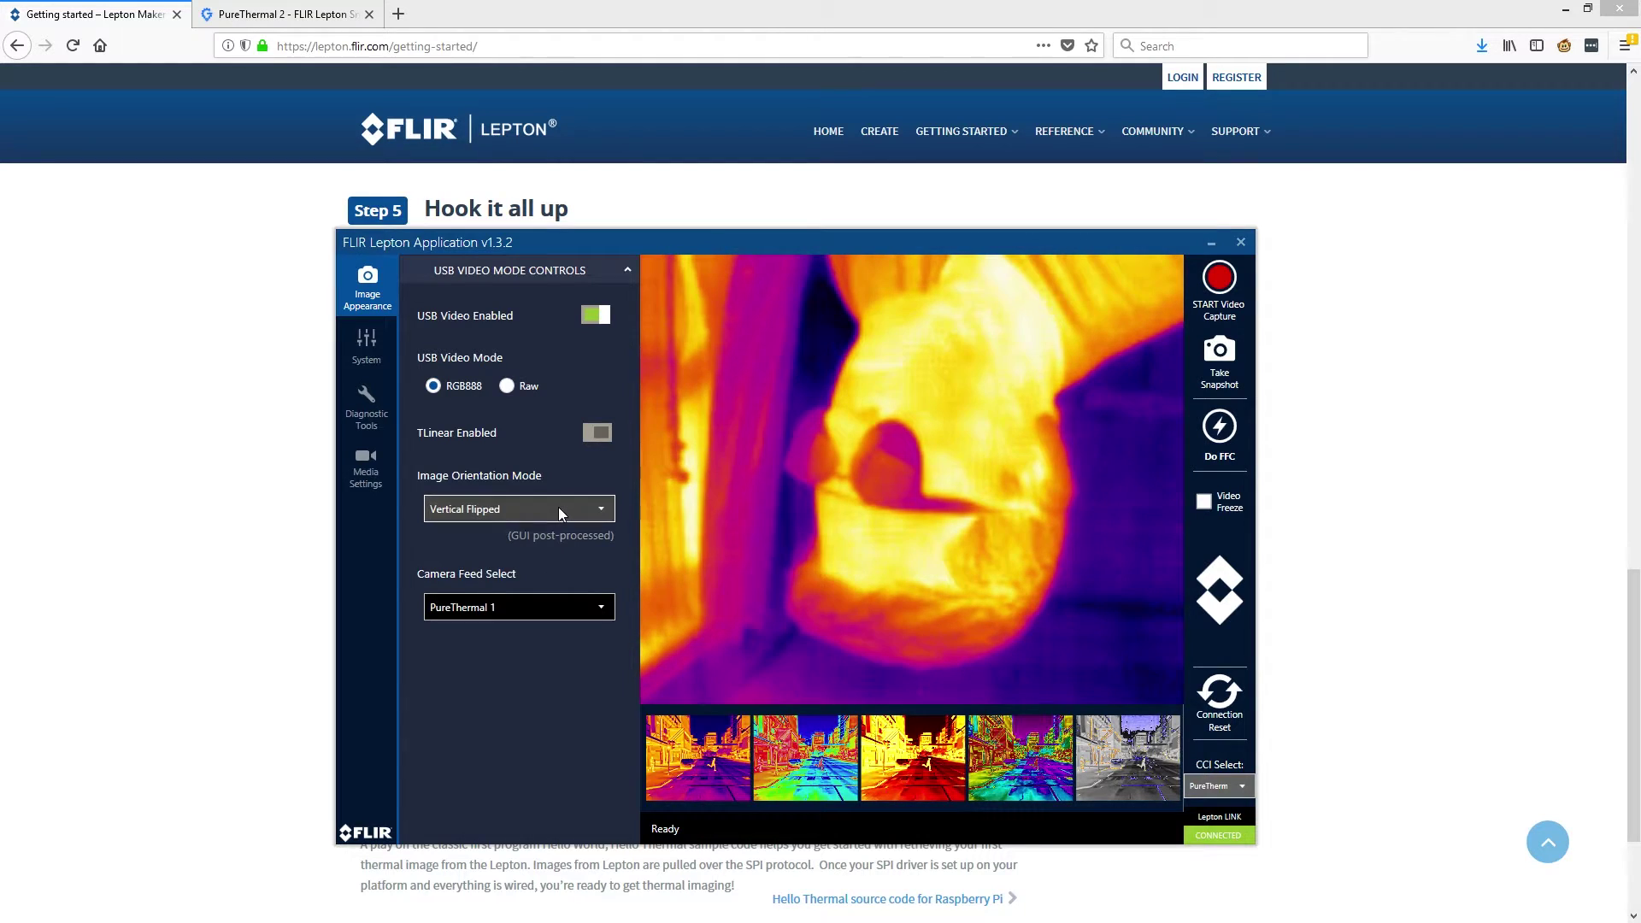
pyautogui.click(558, 509)
pyautogui.click(550, 587)
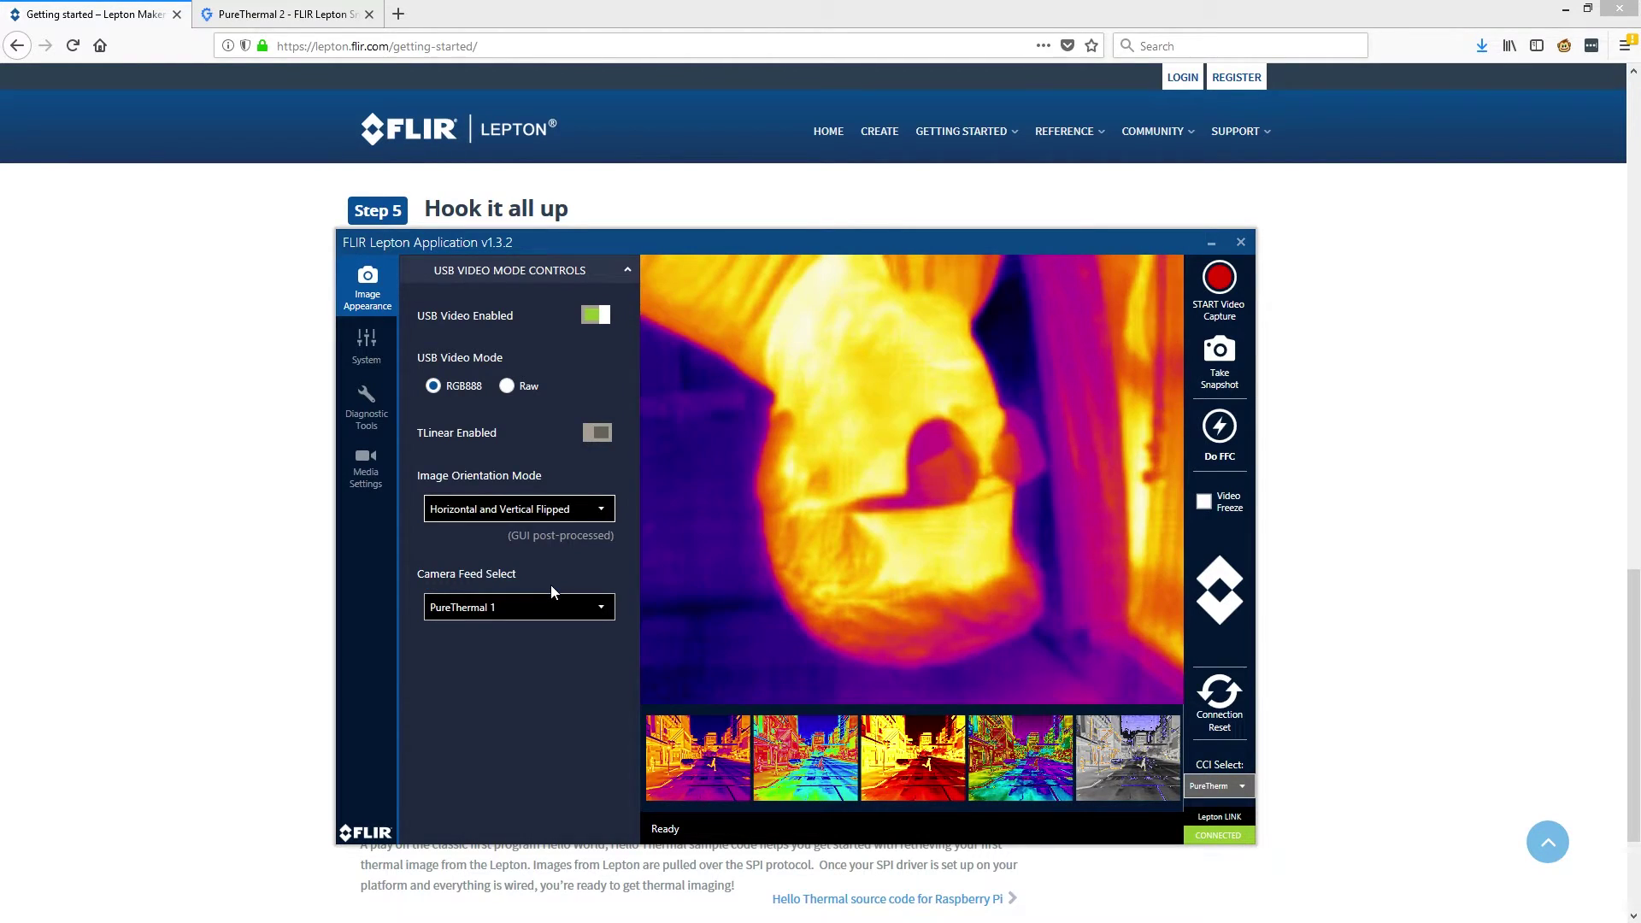
pyautogui.click(562, 517)
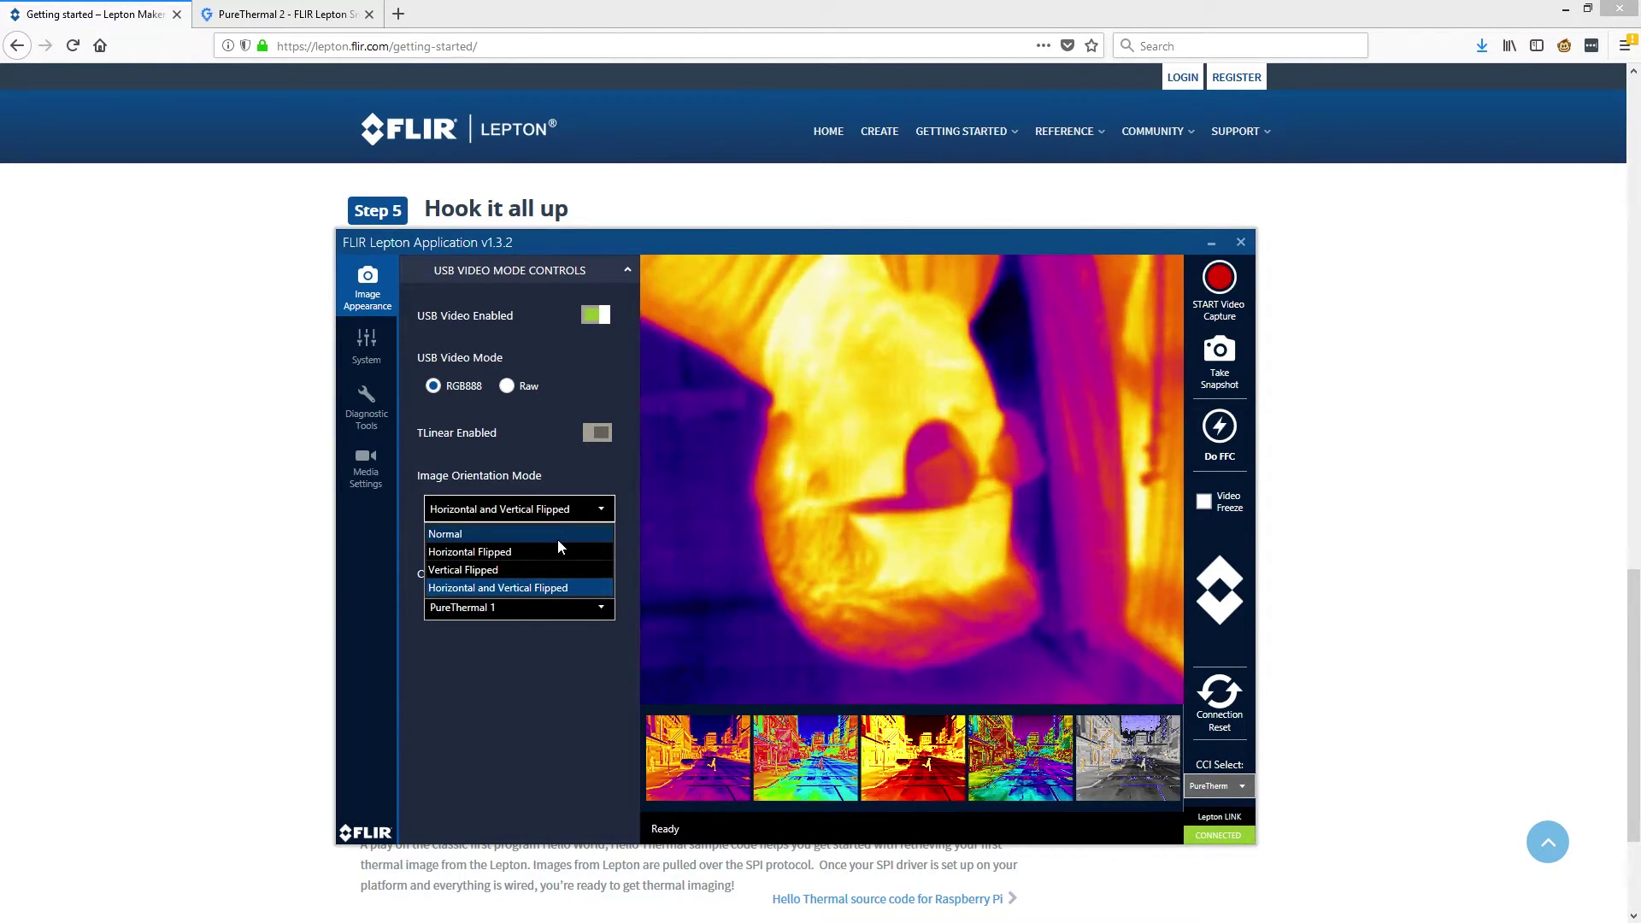
pyautogui.click(557, 541)
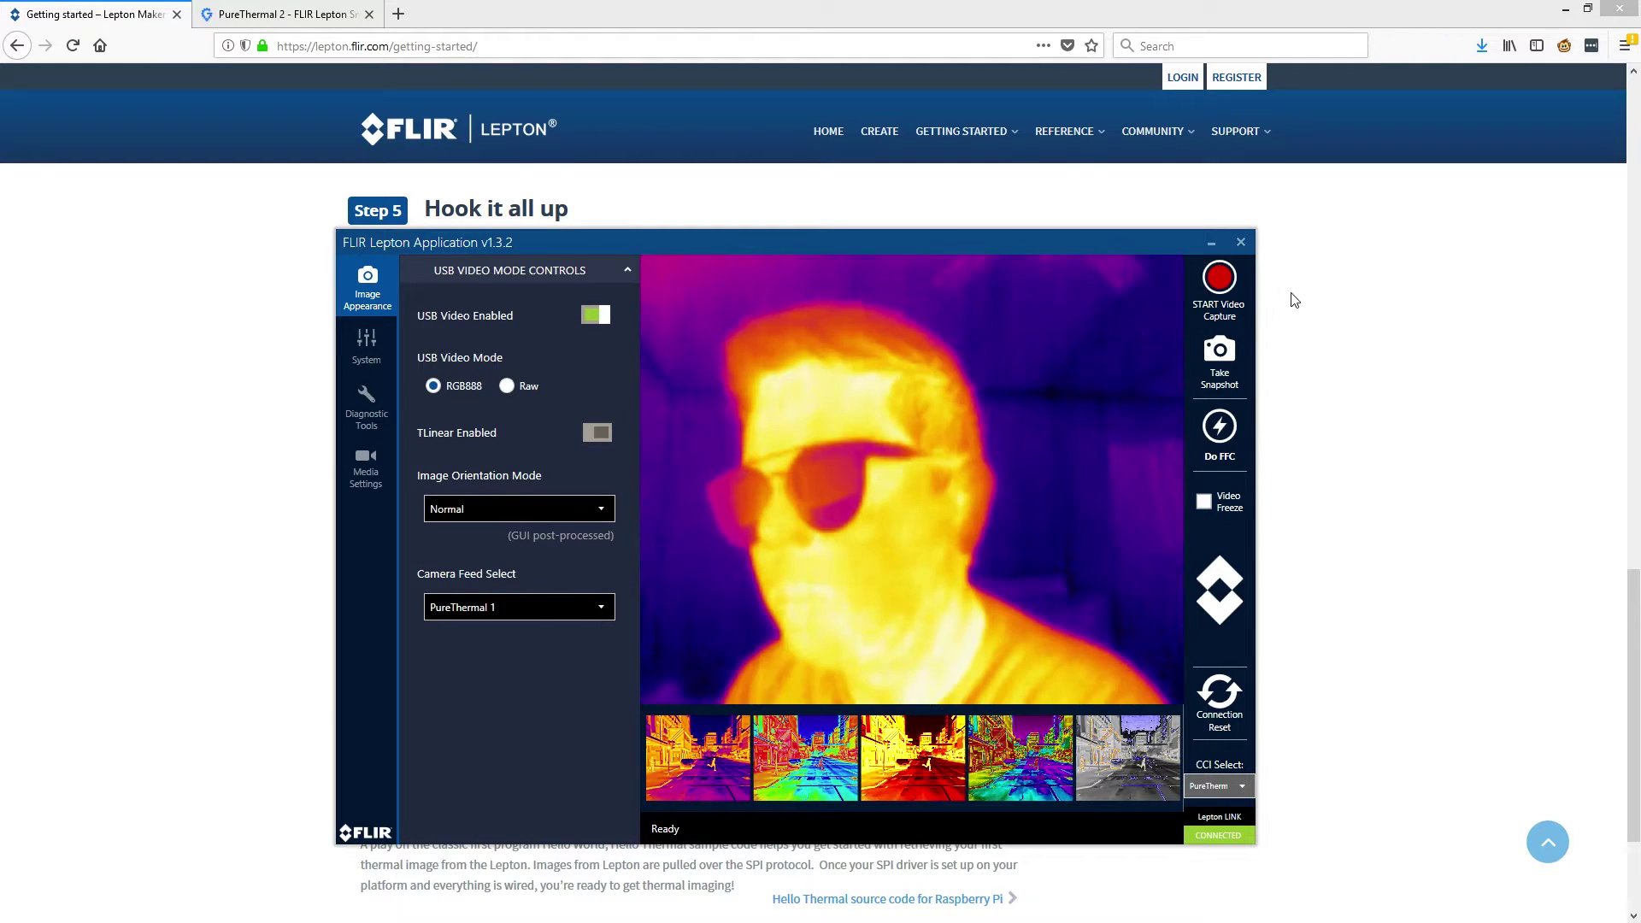
# - Record a short thermal video clip, dismiss the Success message, and open File Explorer
pyautogui.click(1221, 282)
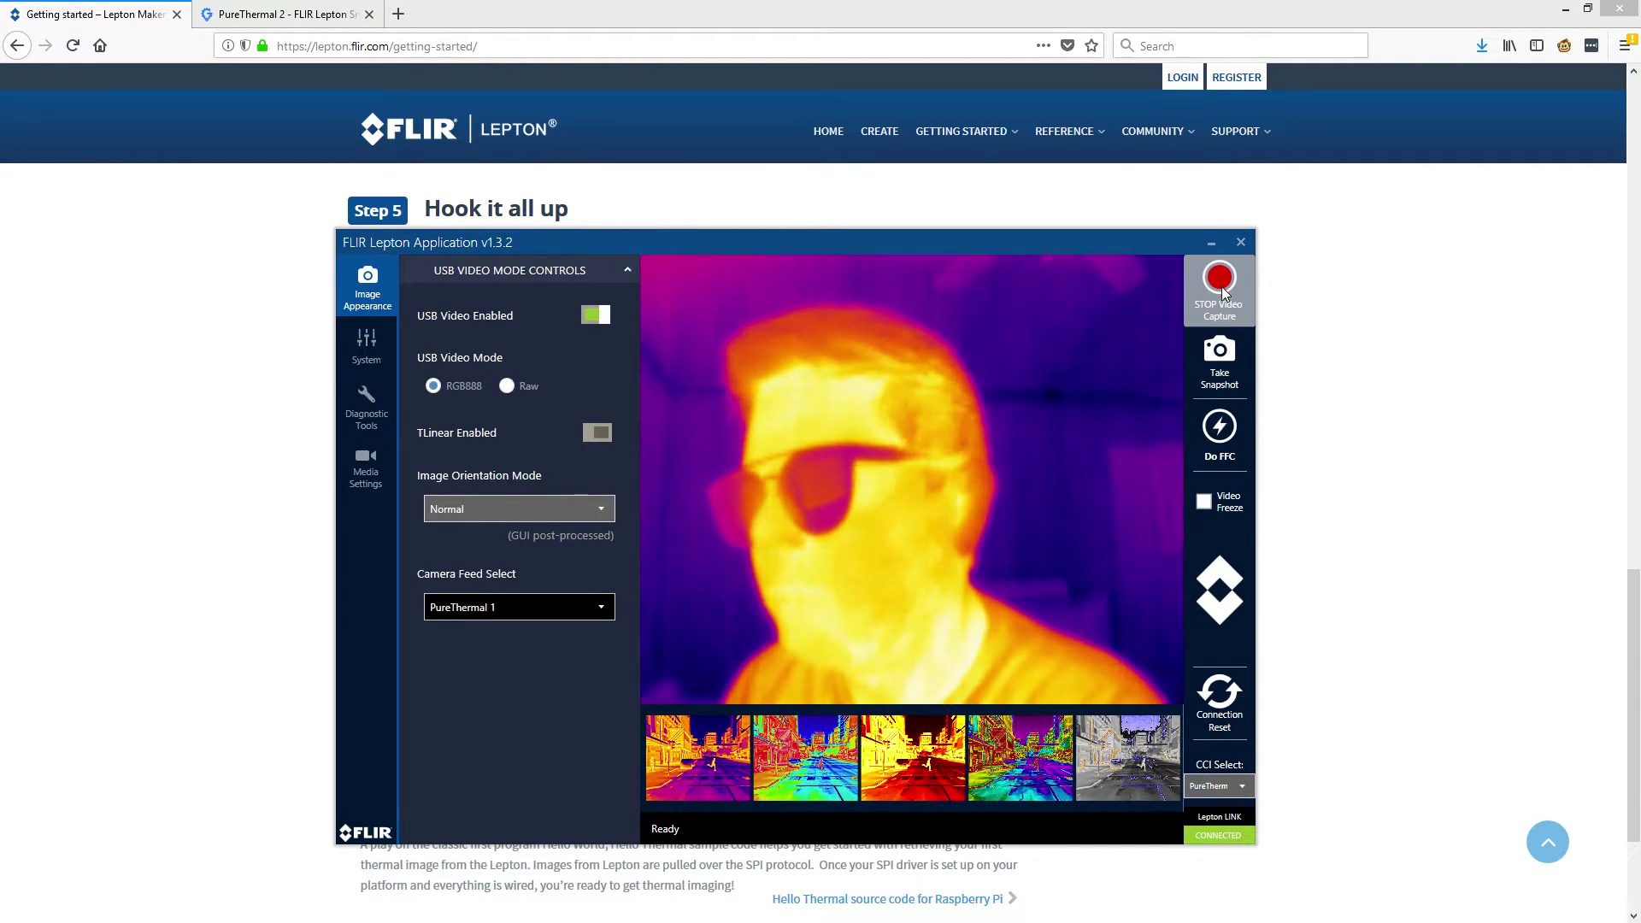
pyautogui.click(1222, 292)
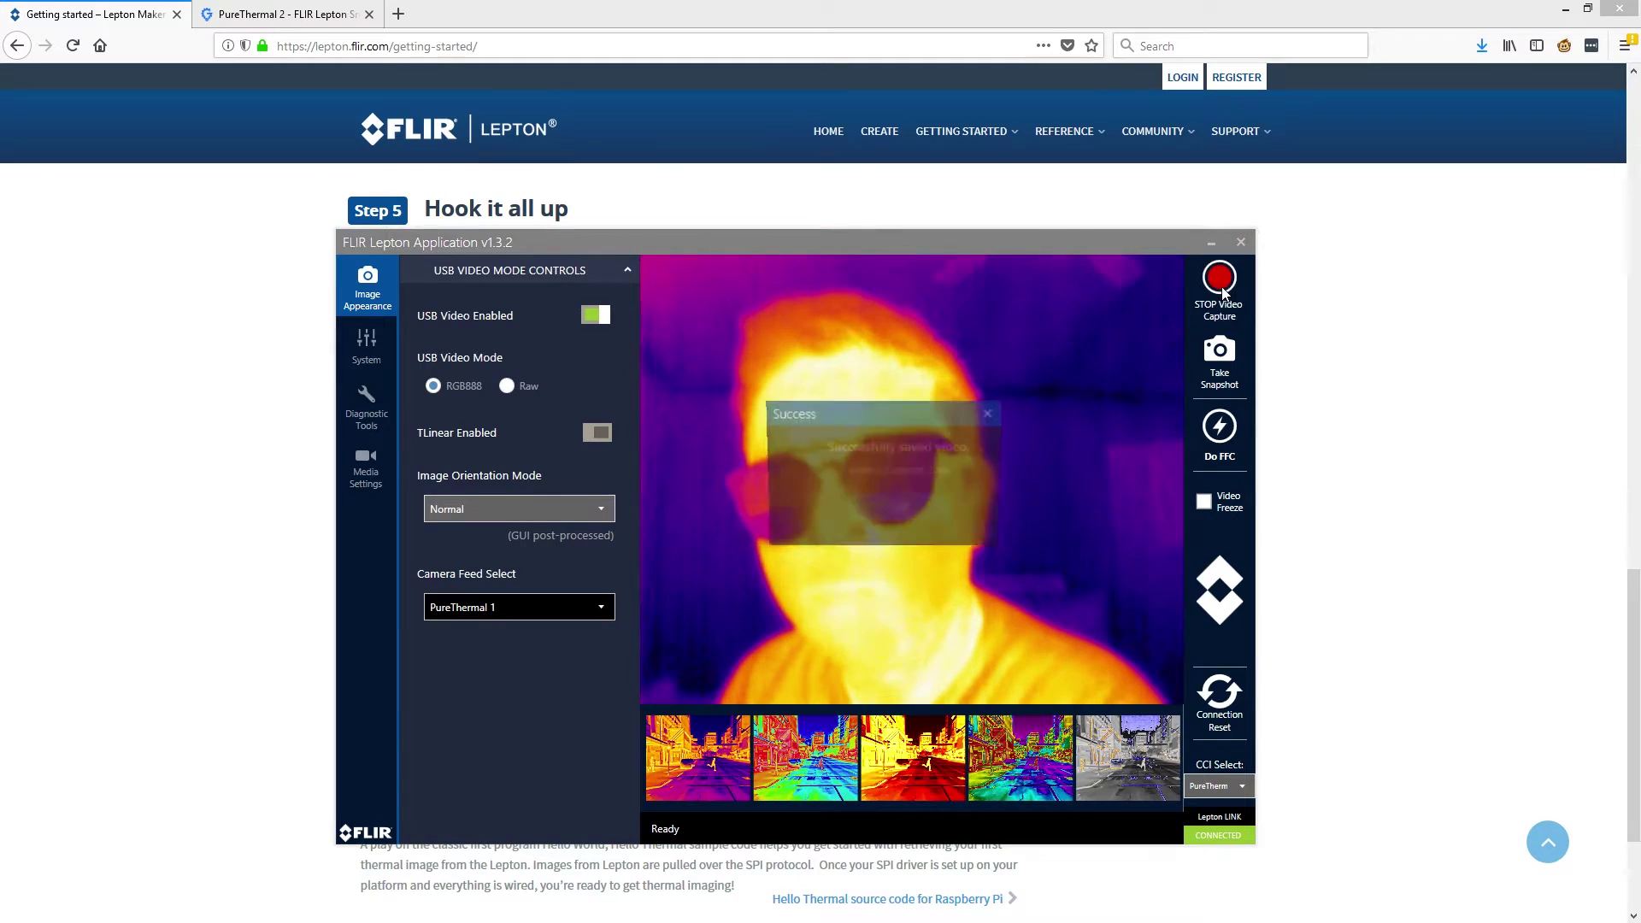
pyautogui.click(880, 511)
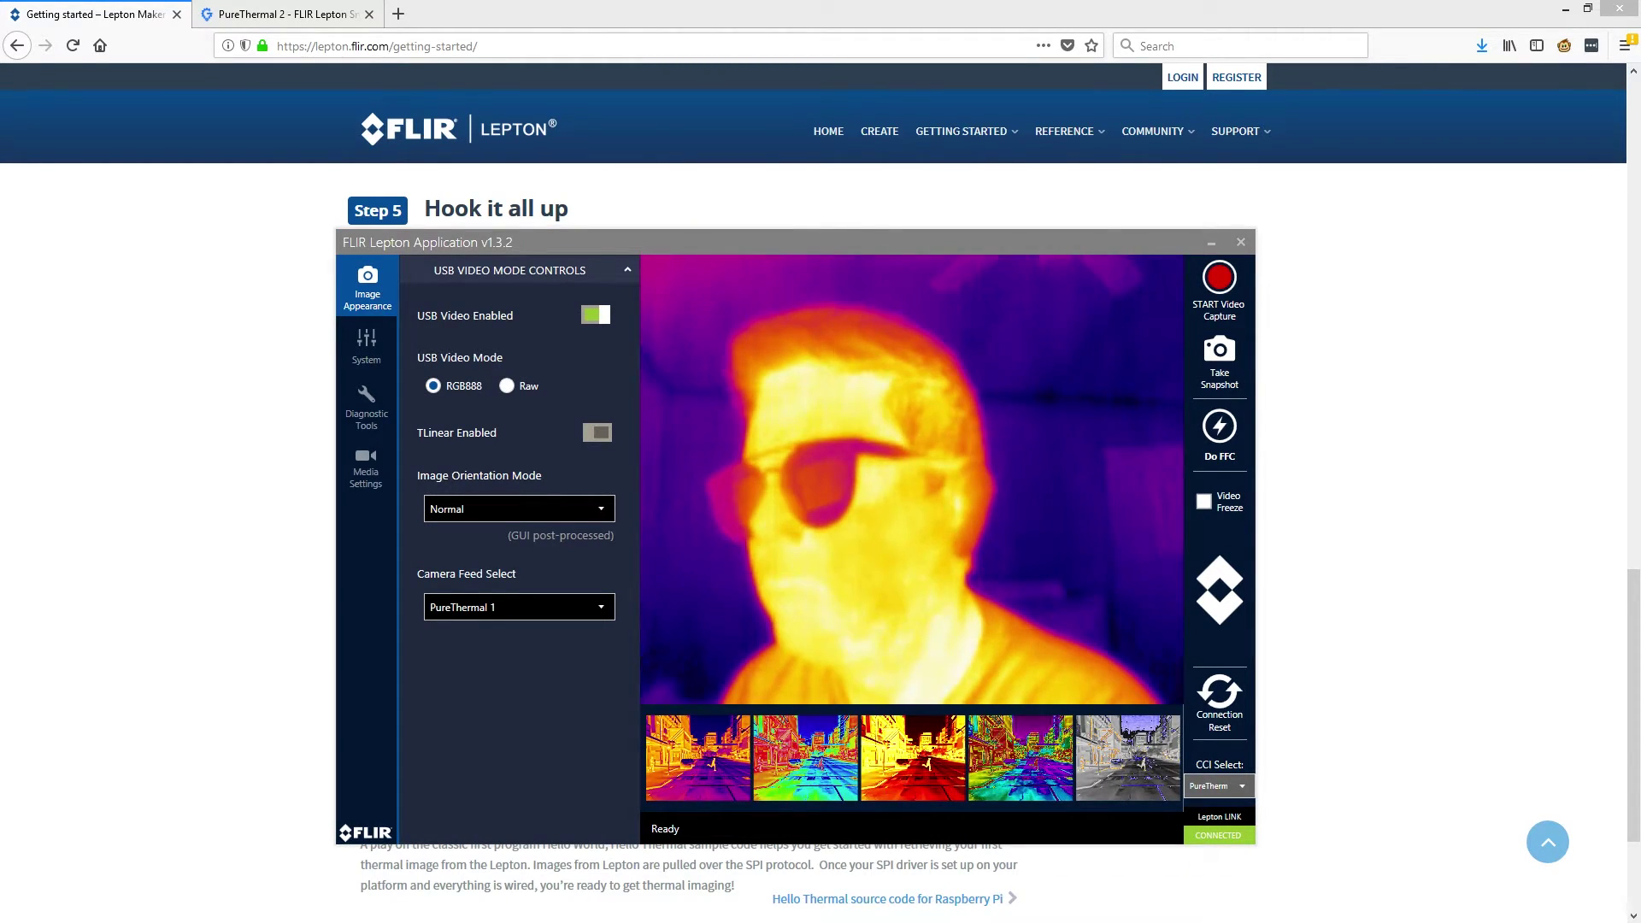
pyautogui.press('super+e')
# - Browse to C:\Users\<user>\Videos\LeptonCaptures and play Lepton_Capture_2.avi
pyautogui.click(612, 566)
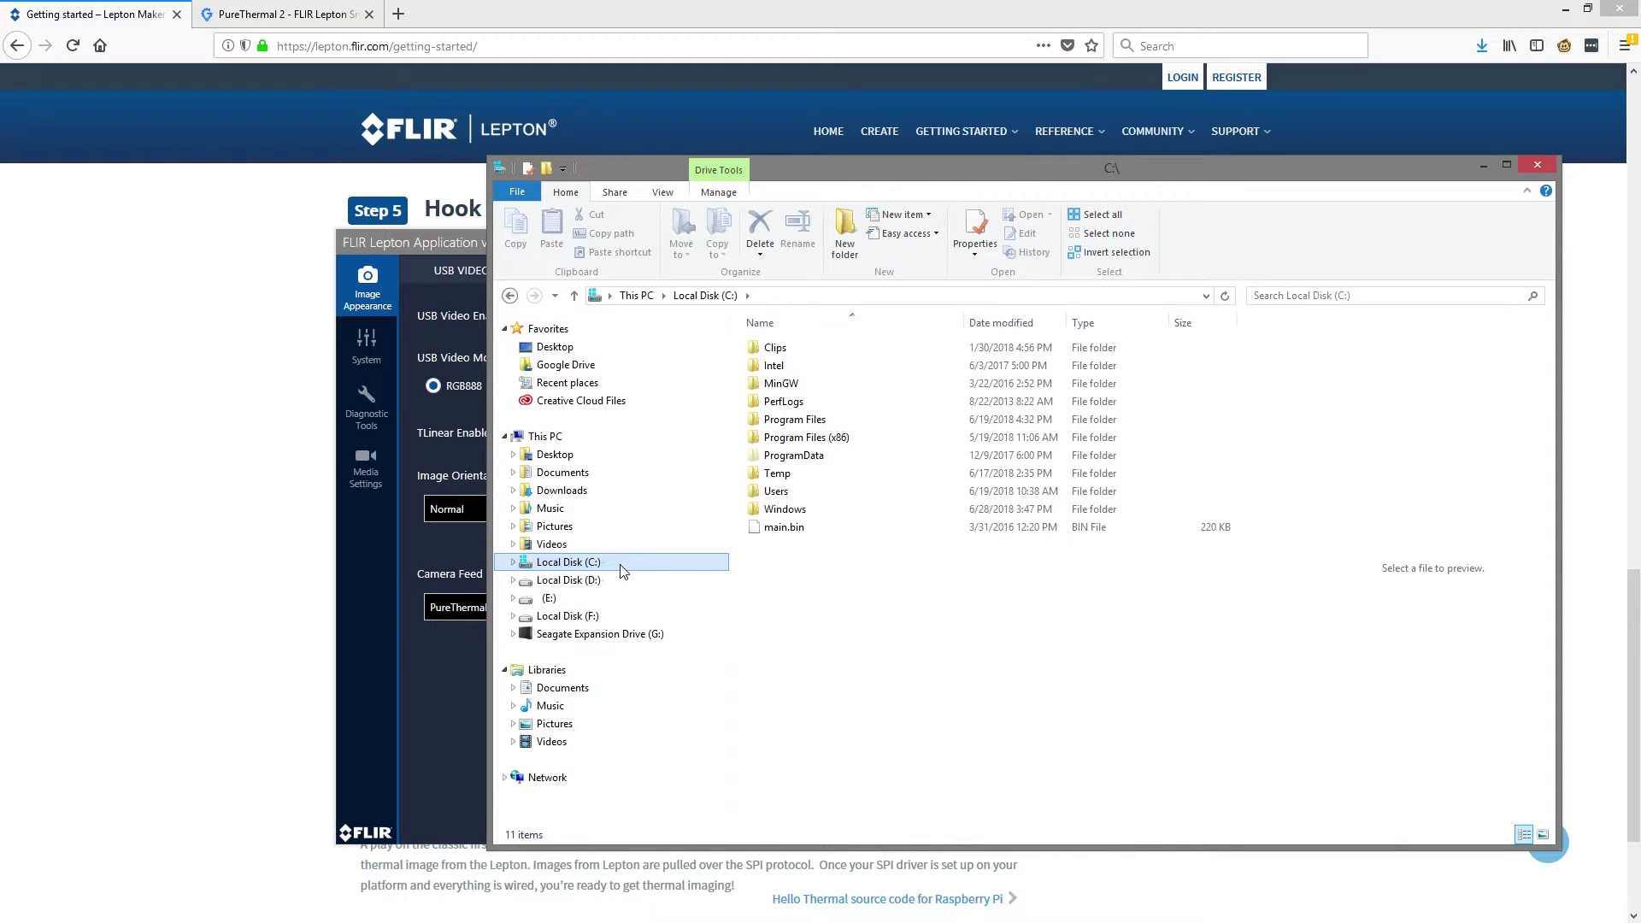
pyautogui.doubleClick(808, 492)
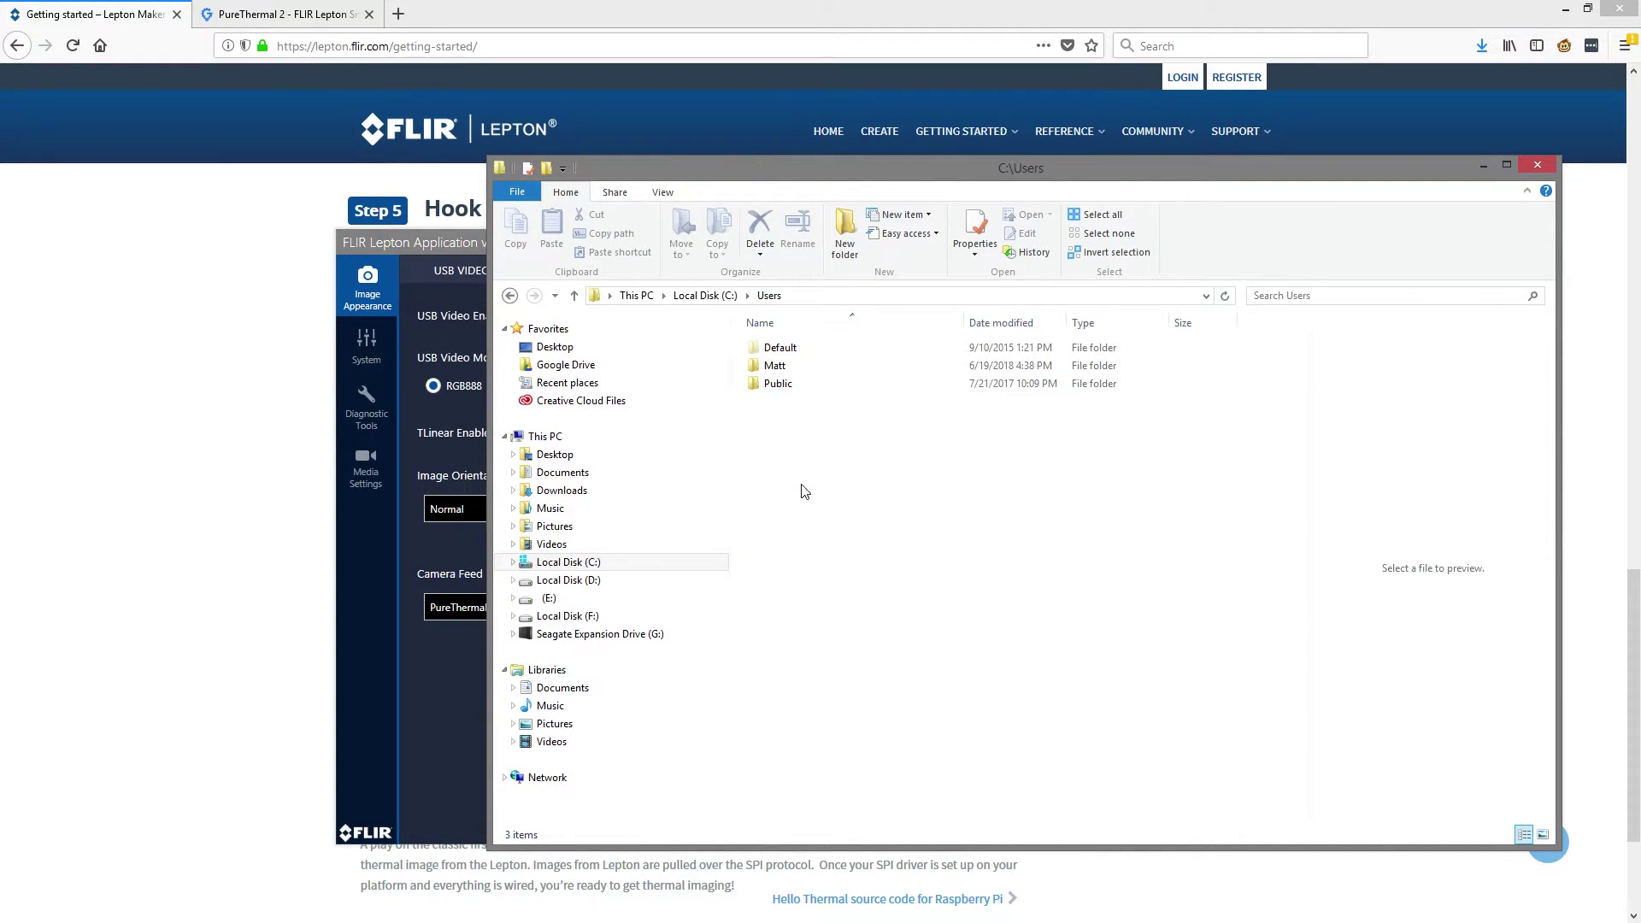
pyautogui.doubleClick(819, 368)
pyautogui.scroll(-1, 819, 369)
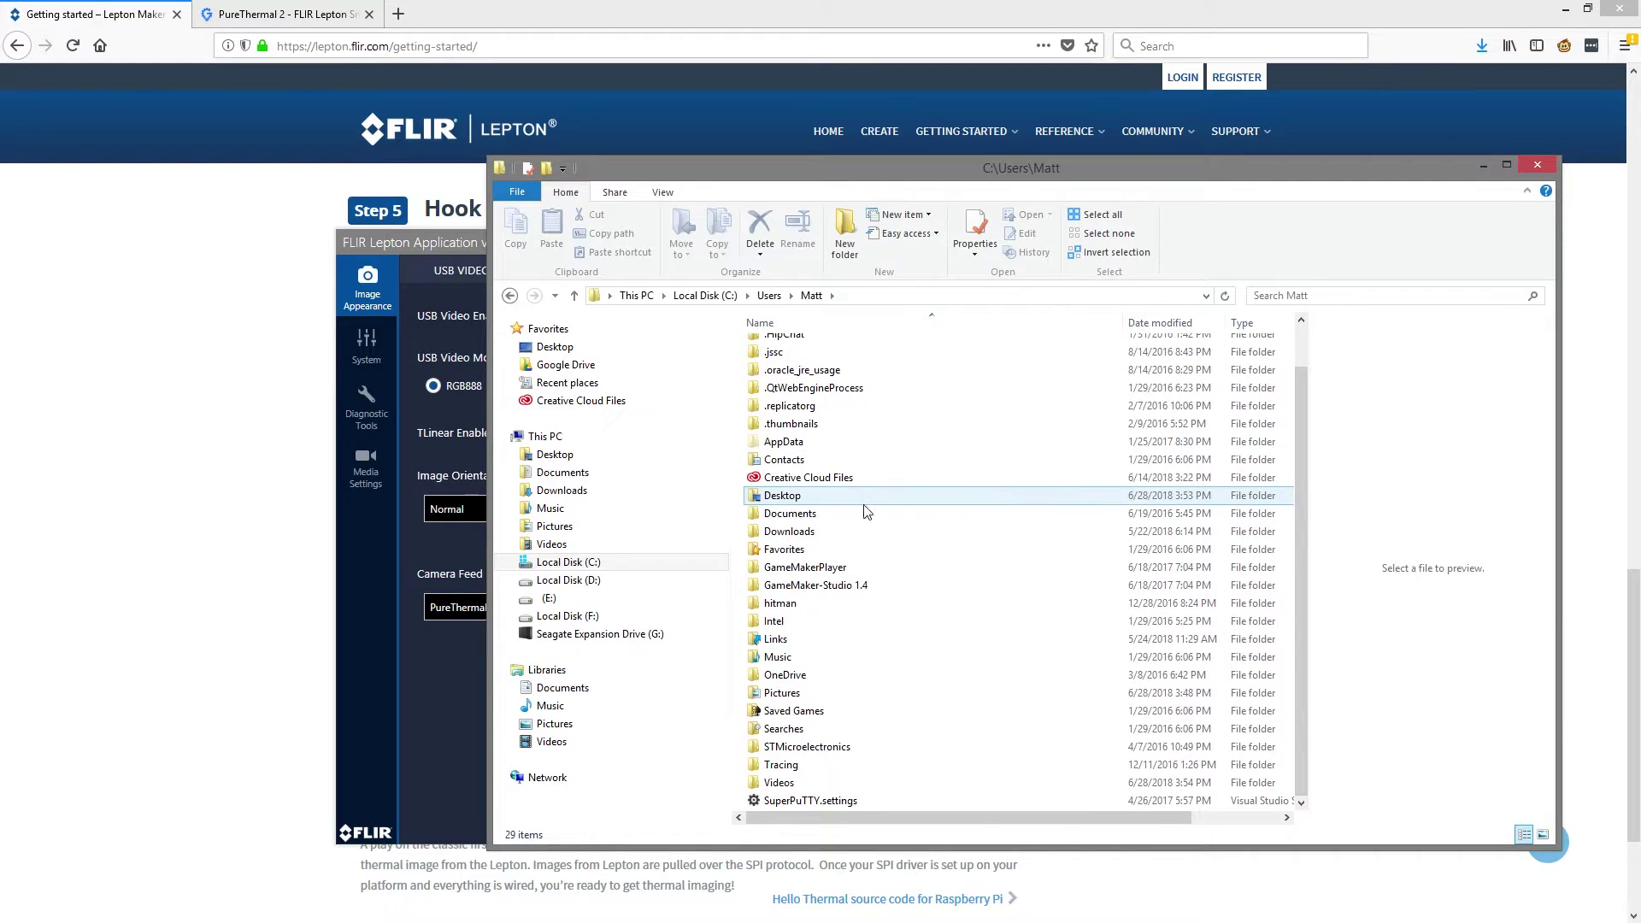
pyautogui.doubleClick(833, 780)
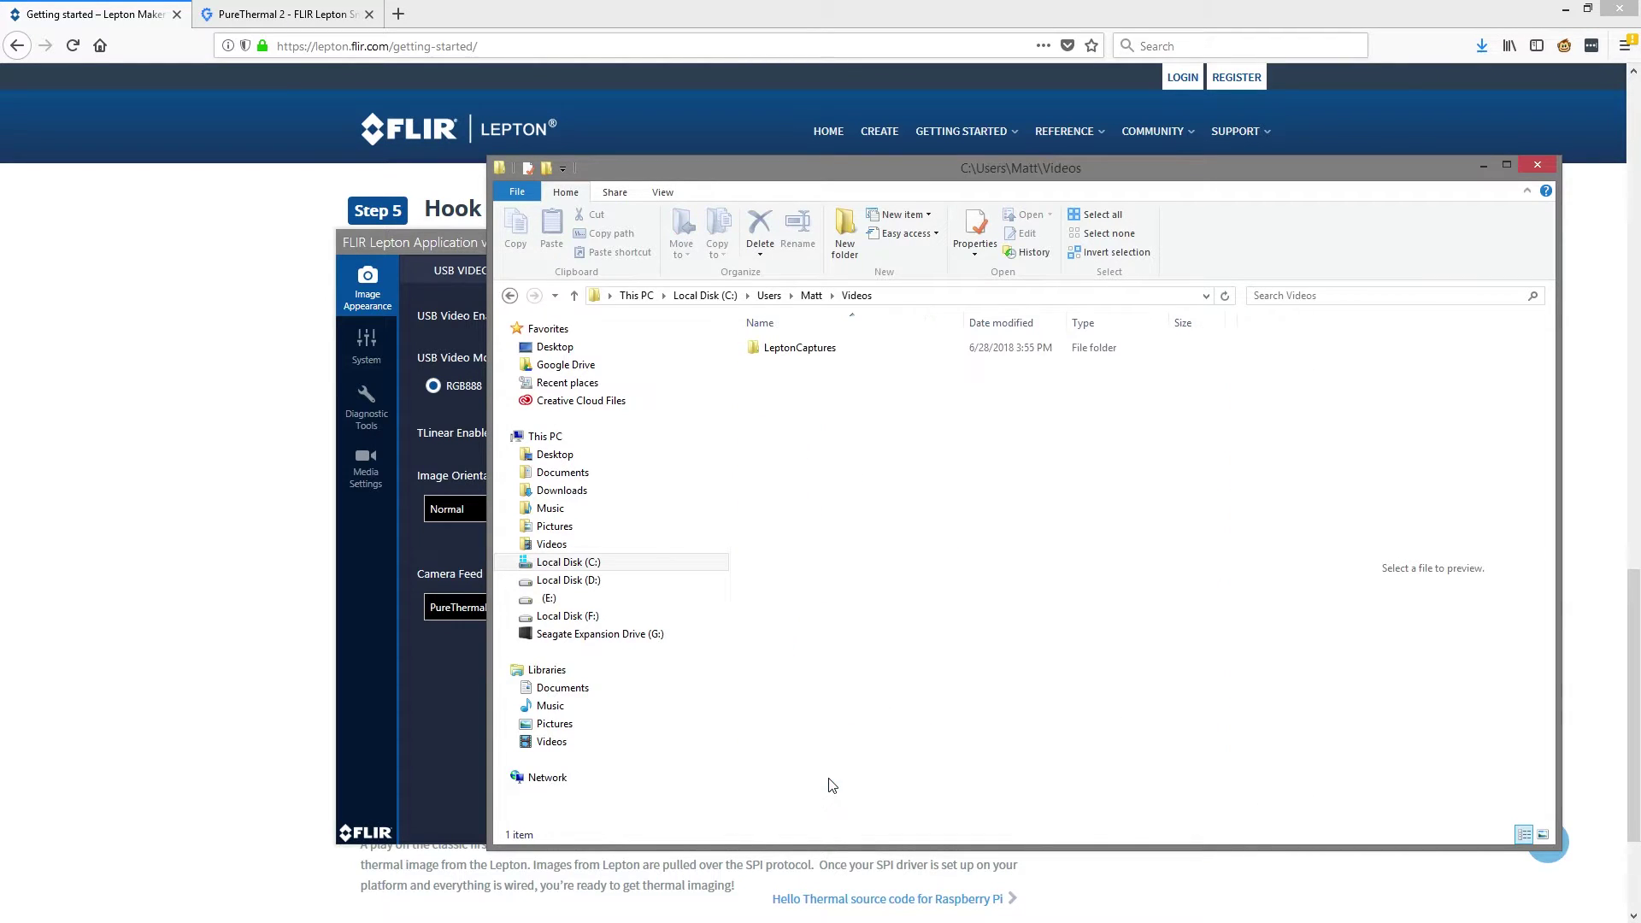
pyautogui.doubleClick(825, 348)
pyautogui.doubleClick(875, 341)
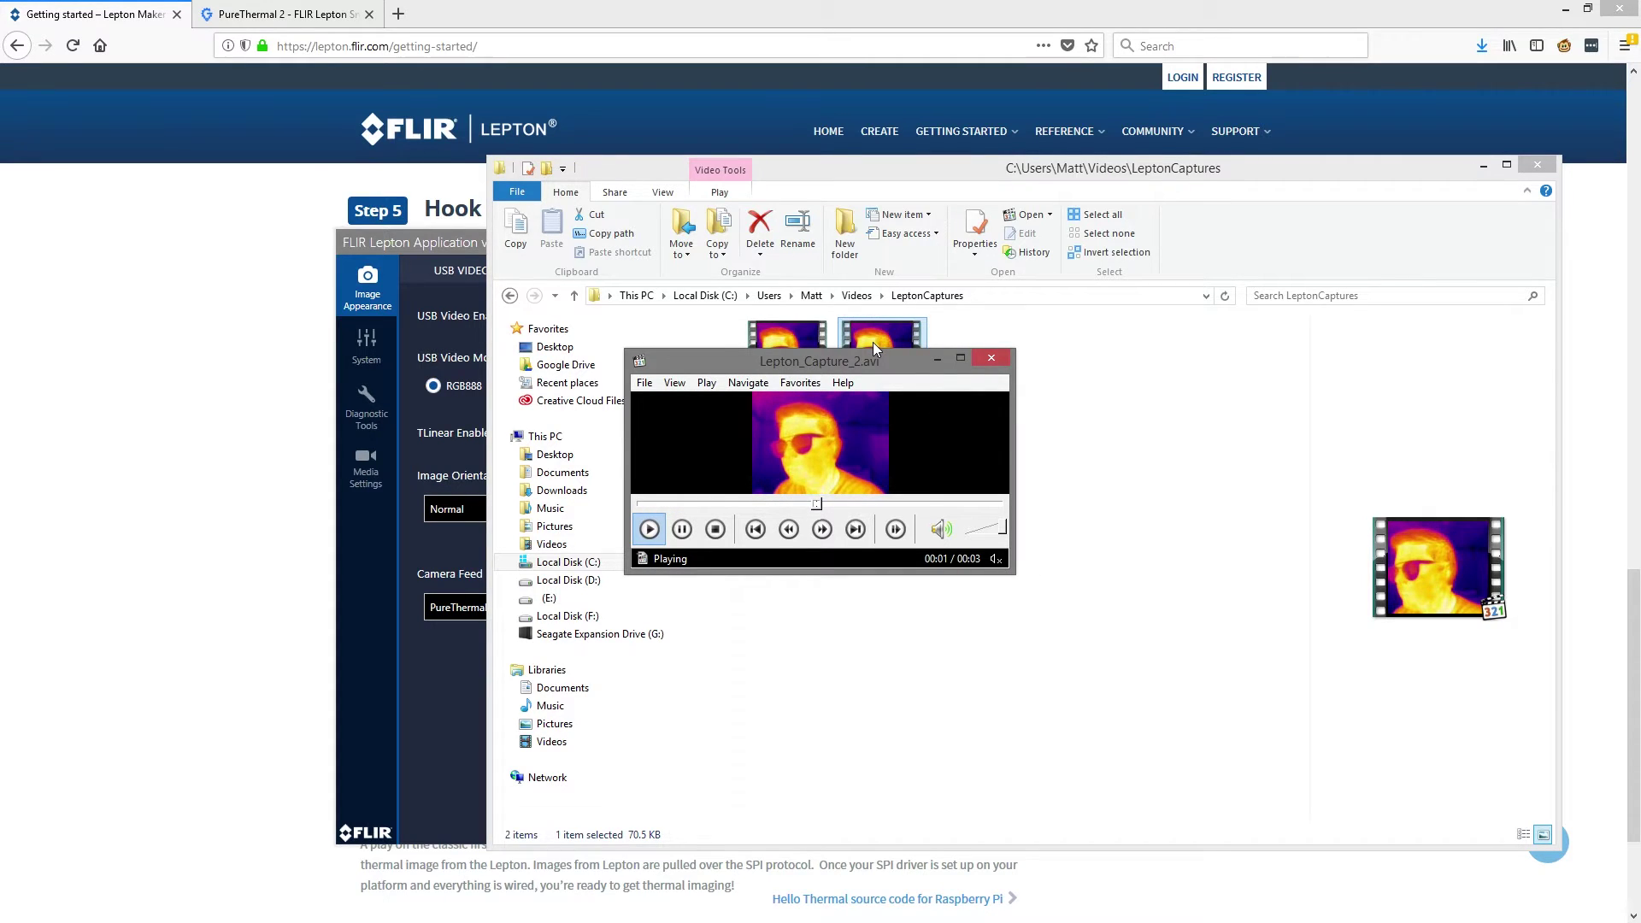
# - Close the player and Explorer, then save a snapshot of the live feed as Lepton_Capture_2.jpeg
pyautogui.click(991, 359)
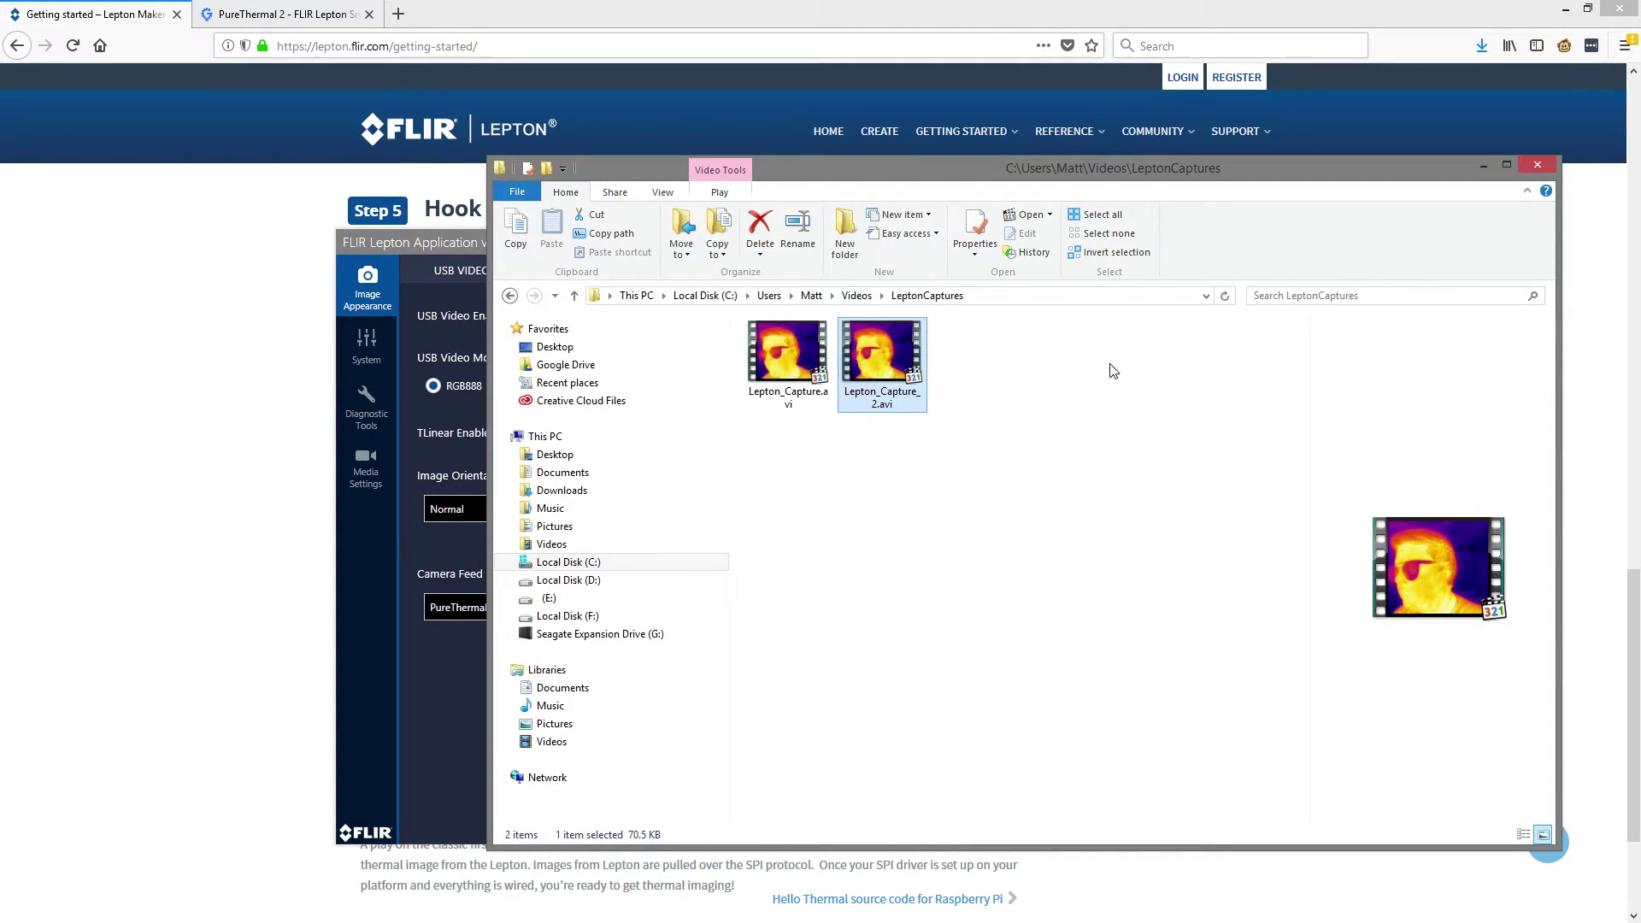
pyautogui.click(1538, 167)
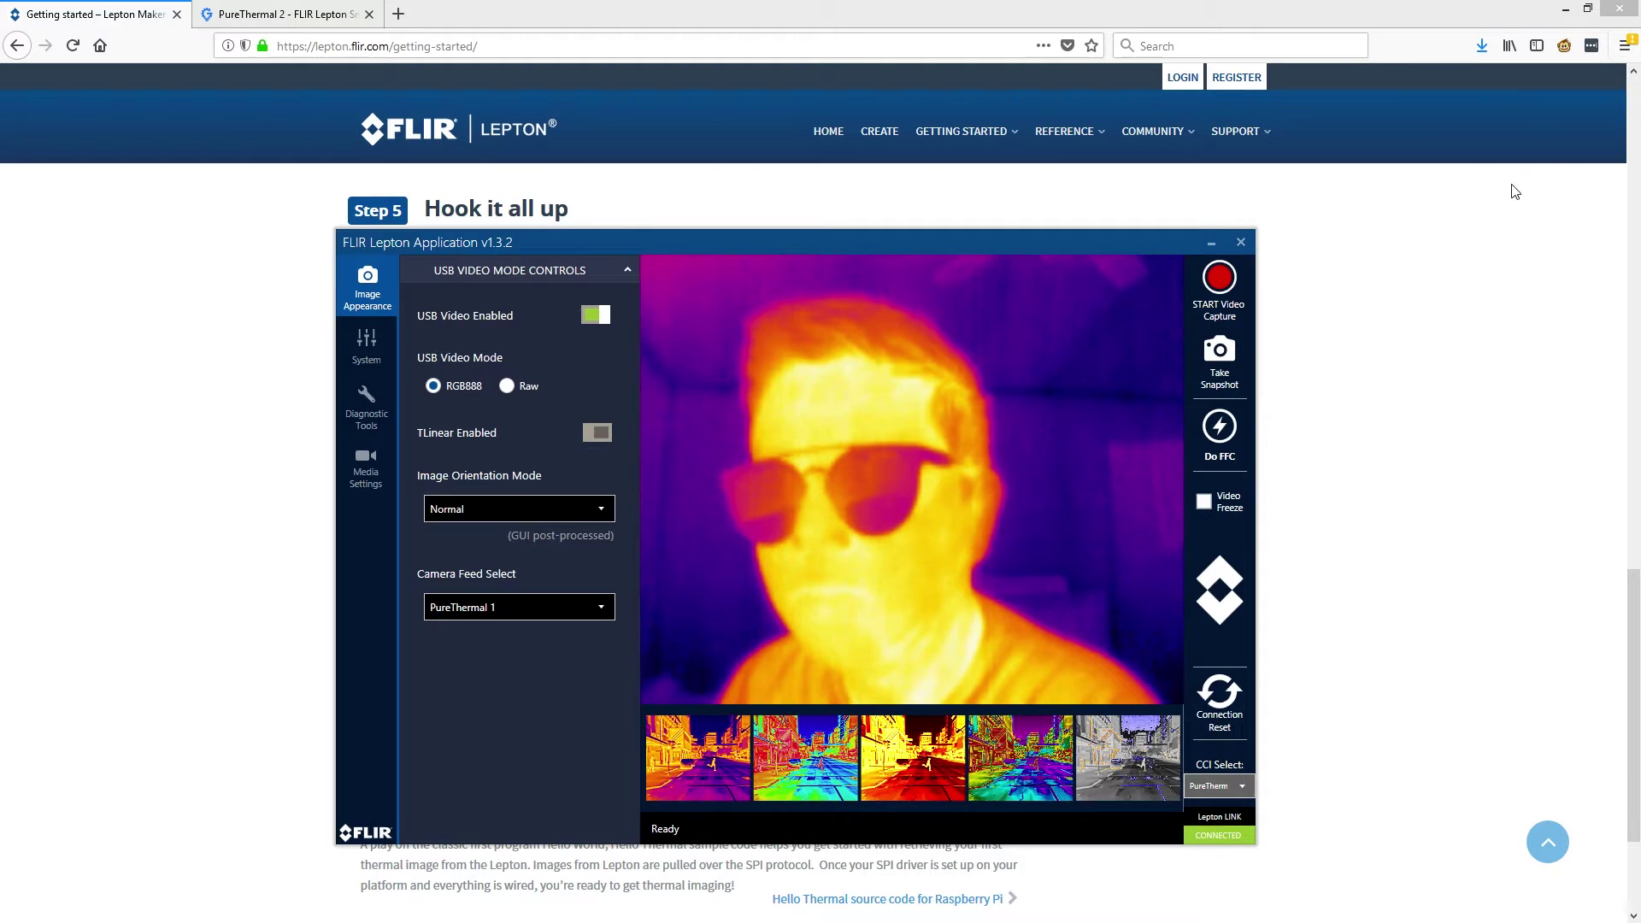
pyautogui.click(1220, 359)
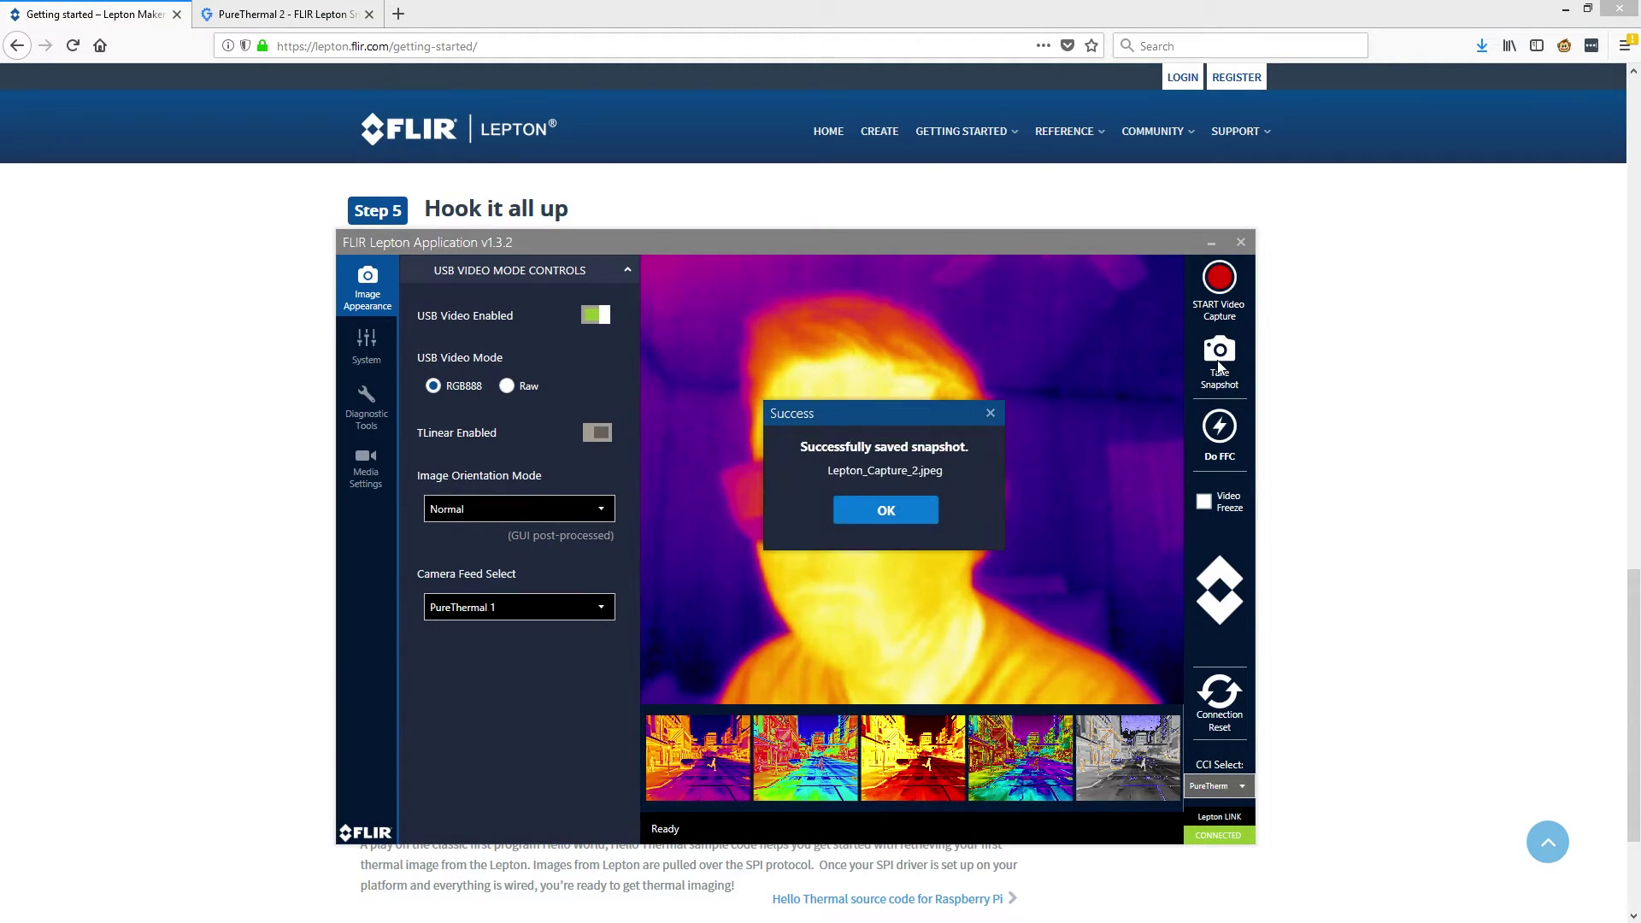
# - Dismiss the snapshot message and browse to C:\Users\<user>\Pictures\LeptonCaptures in Explorer
pyautogui.click(887, 510)
pyautogui.press('super+e')
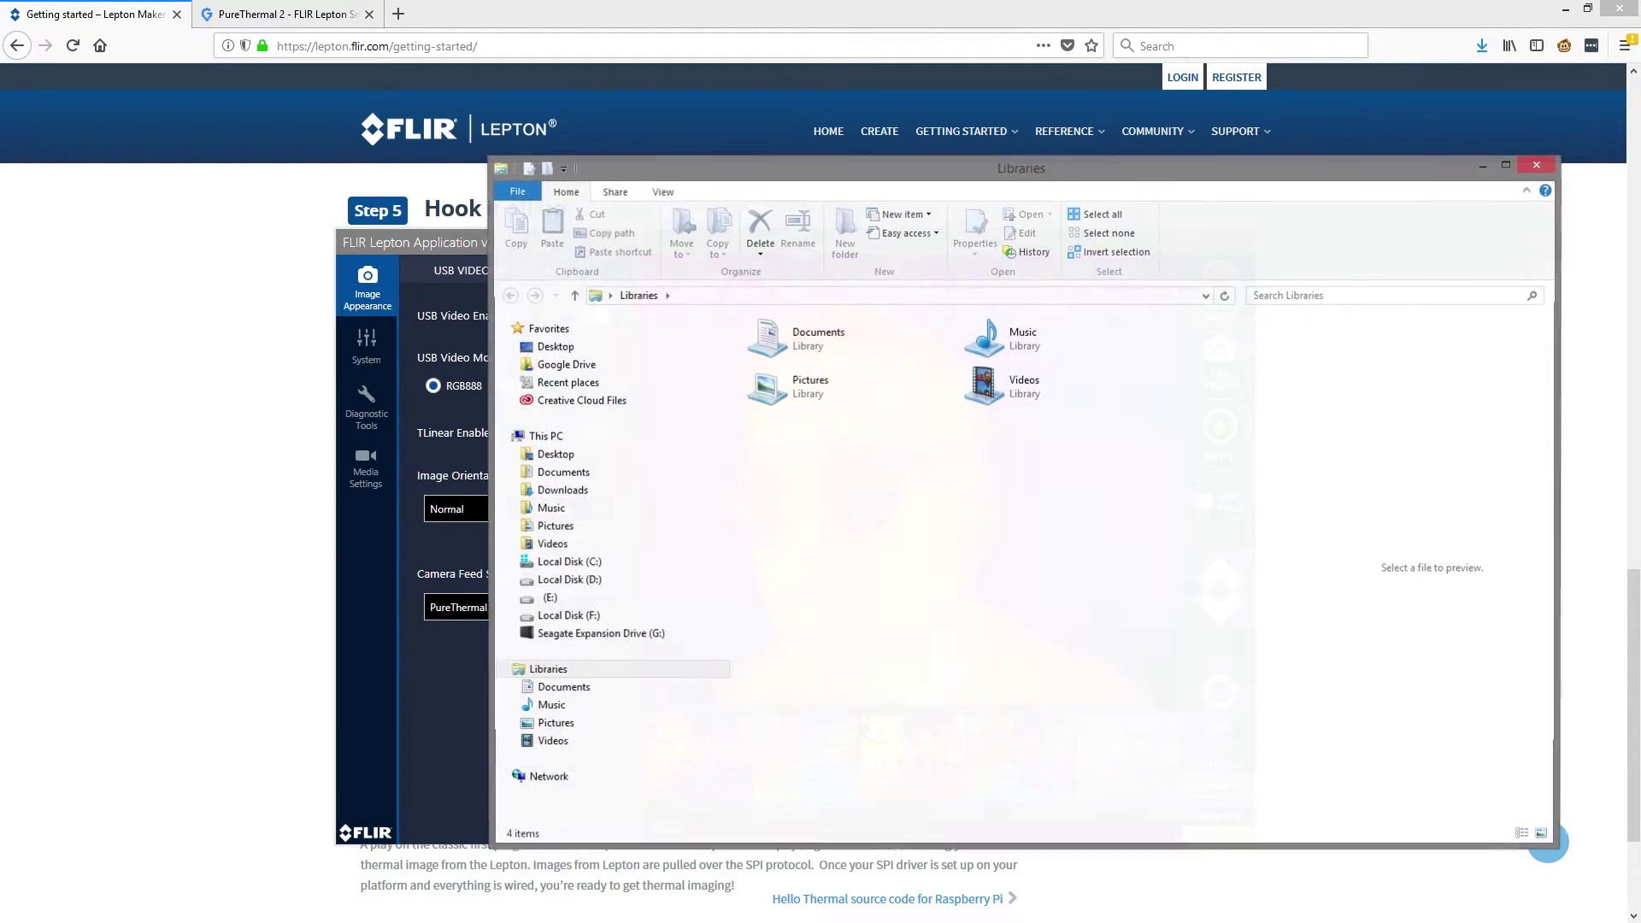
pyautogui.click(592, 562)
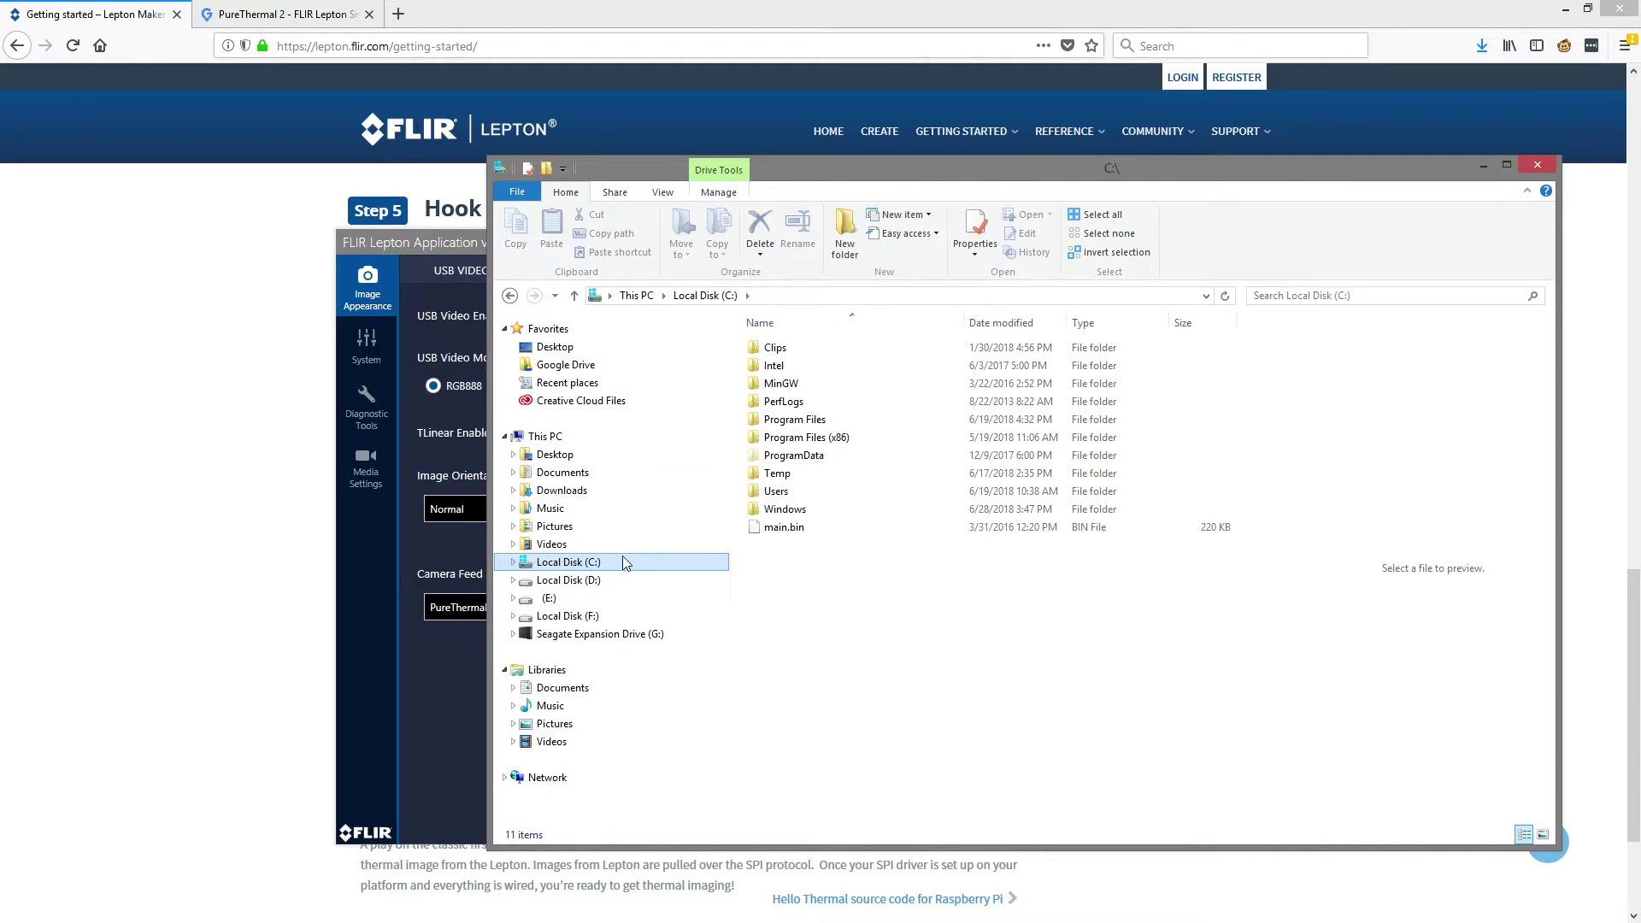
pyautogui.doubleClick(778, 493)
pyautogui.doubleClick(808, 383)
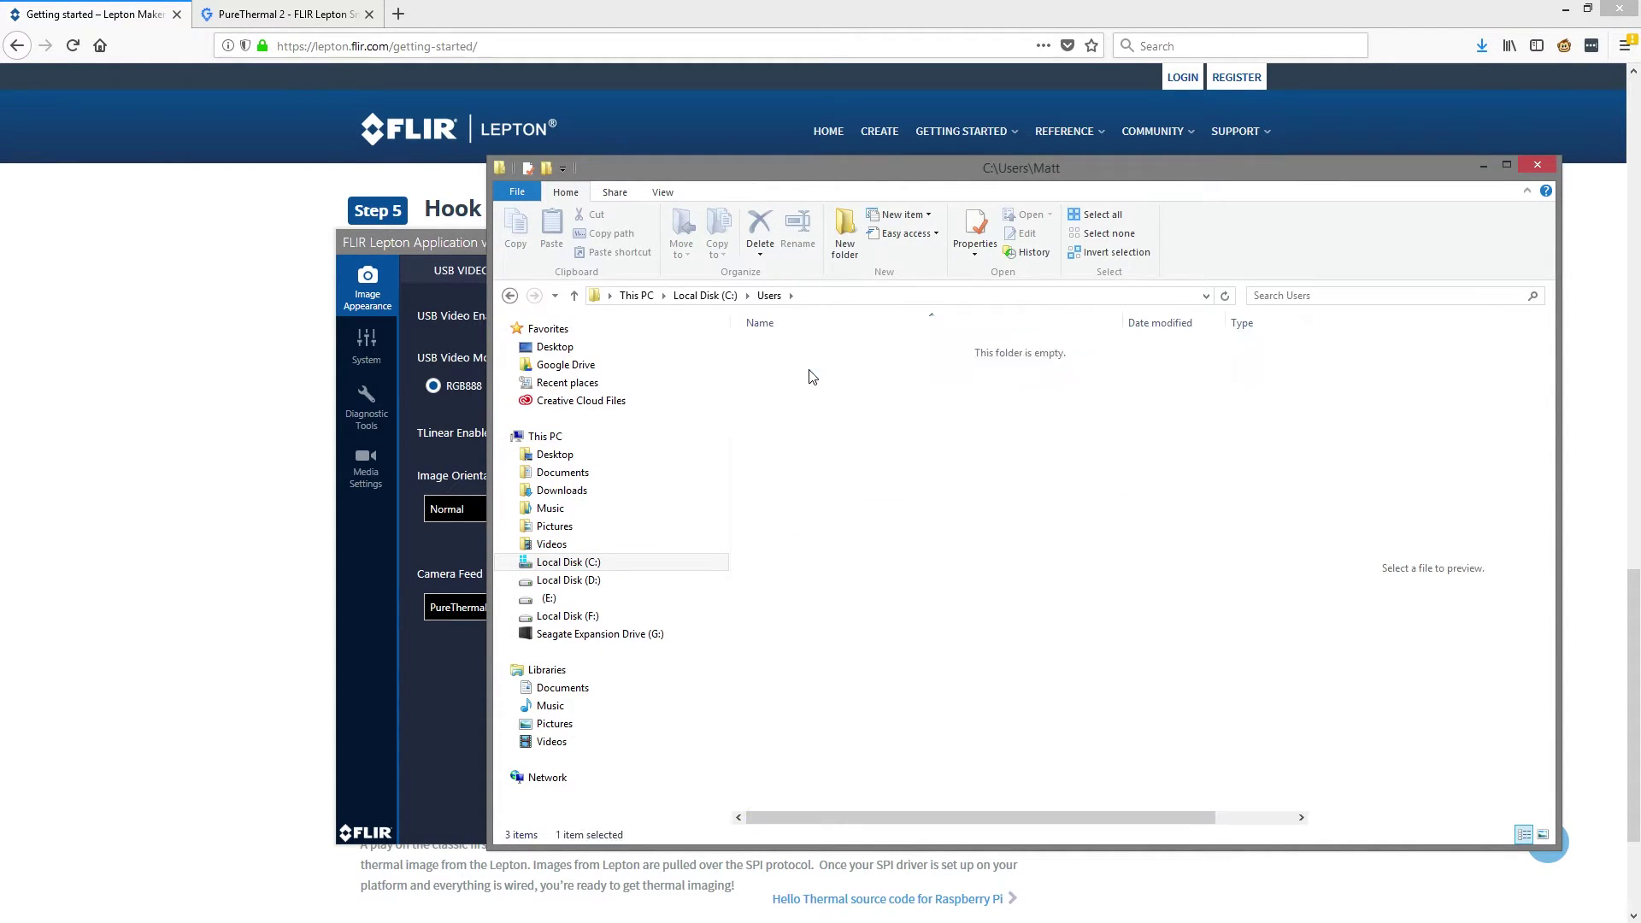
pyautogui.scroll(-1, 851, 504)
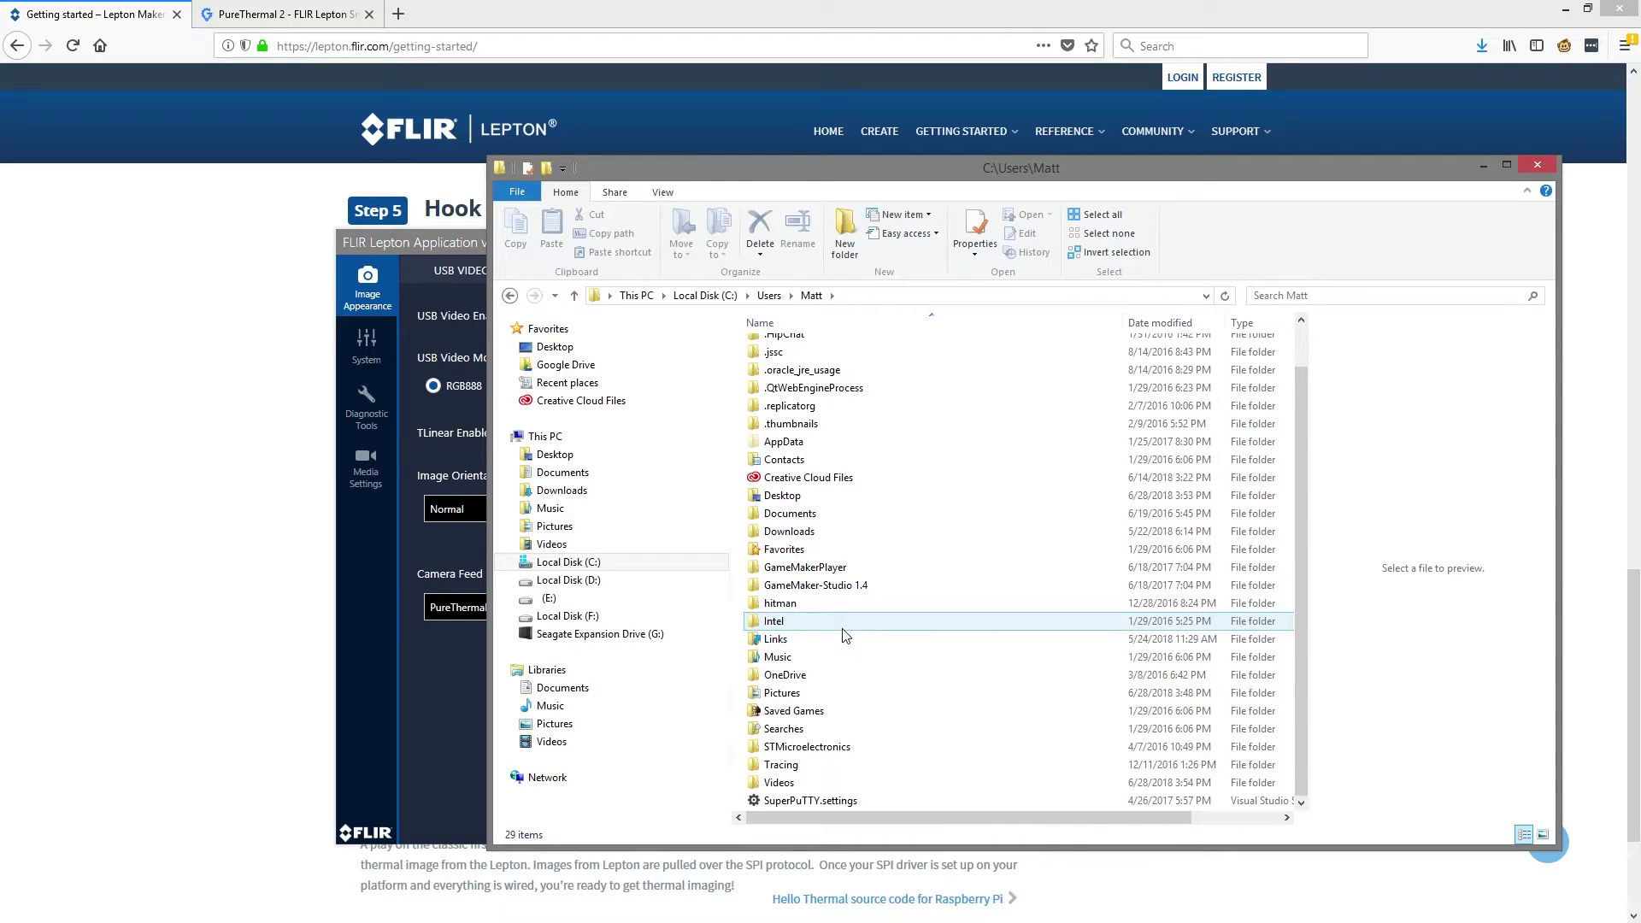
pyautogui.doubleClick(810, 697)
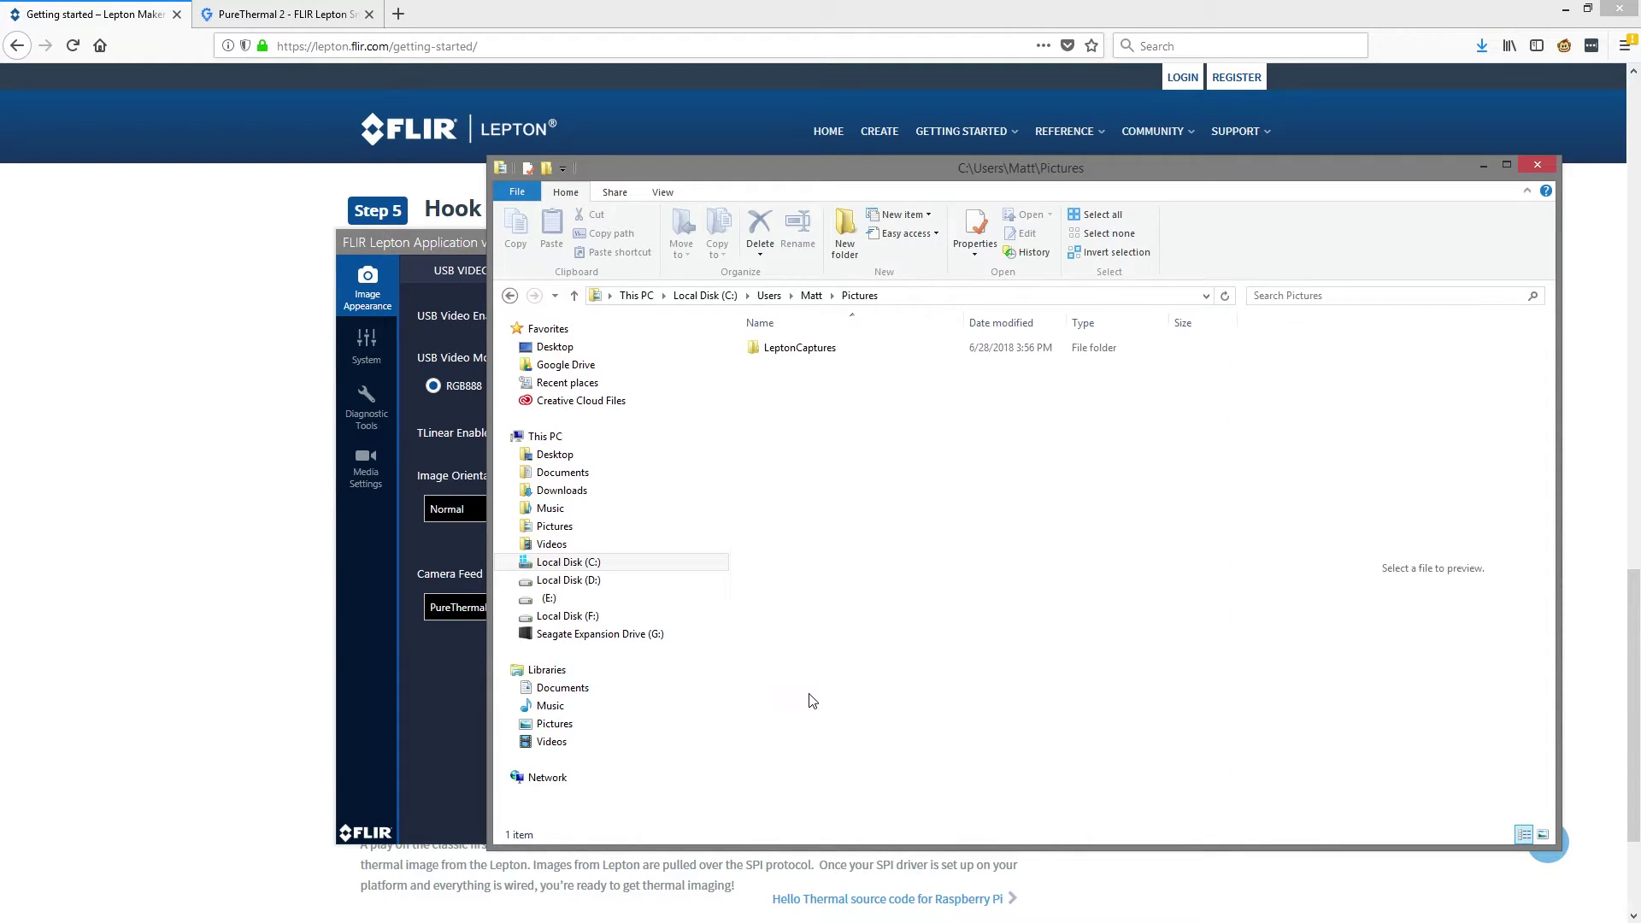
pyautogui.doubleClick(864, 347)
# - View Lepton_Capture_3.jpeg in Photo Viewer, then close the viewer and Explorer
pyautogui.click(967, 374)
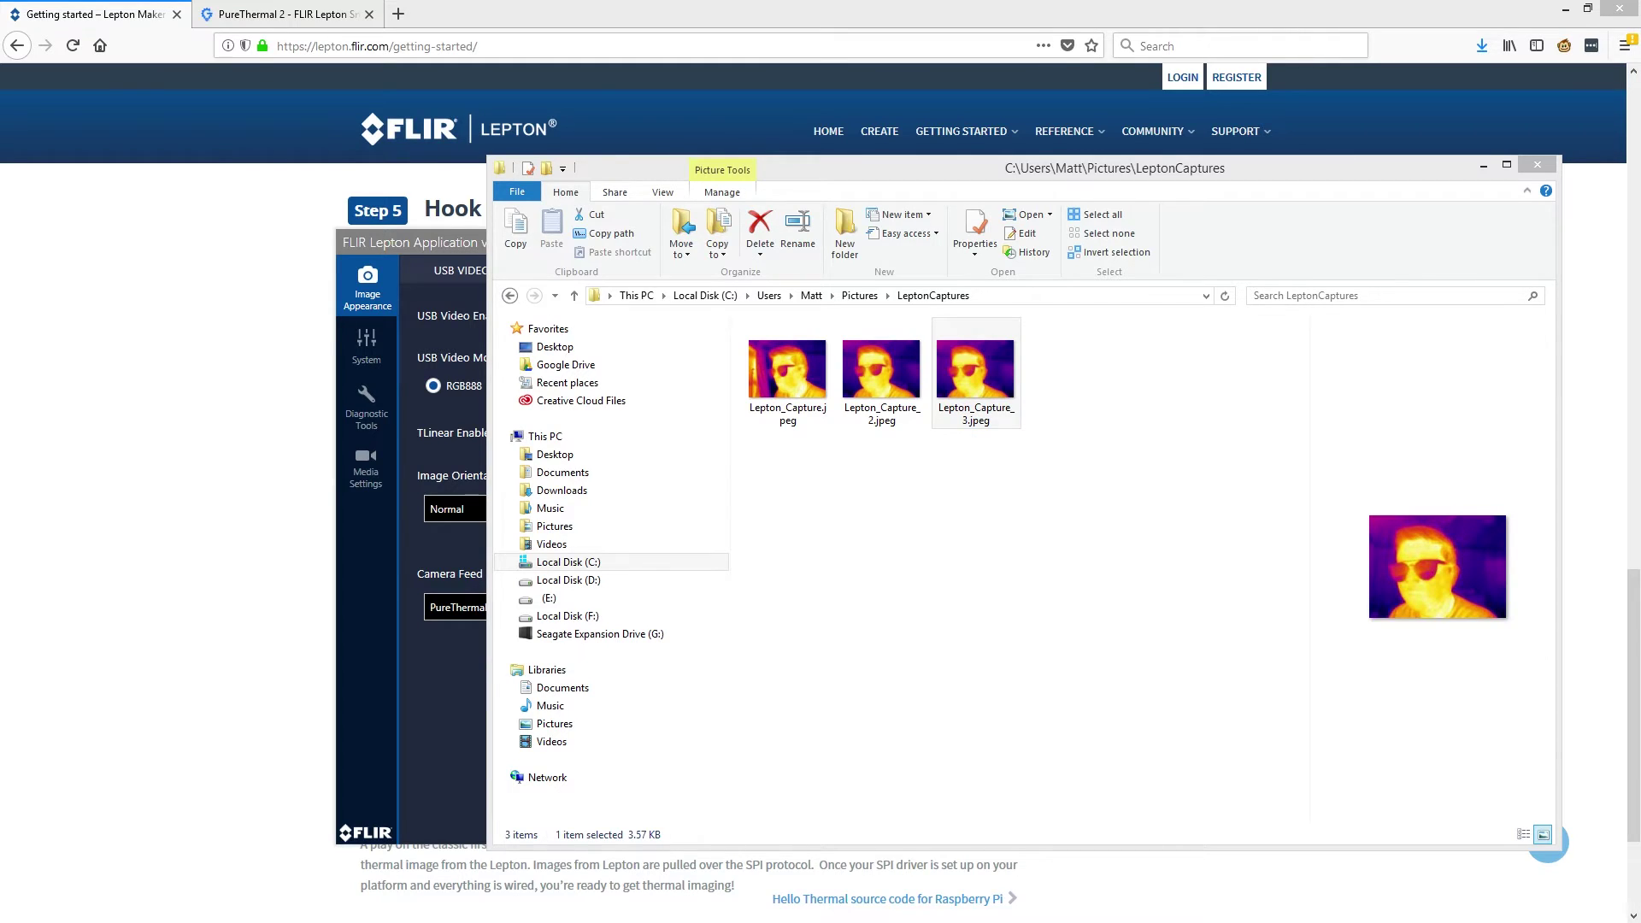
pyautogui.doubleClick(989, 393)
pyautogui.scroll(2, 833, 478)
pyautogui.scroll(-2, 1136, 385)
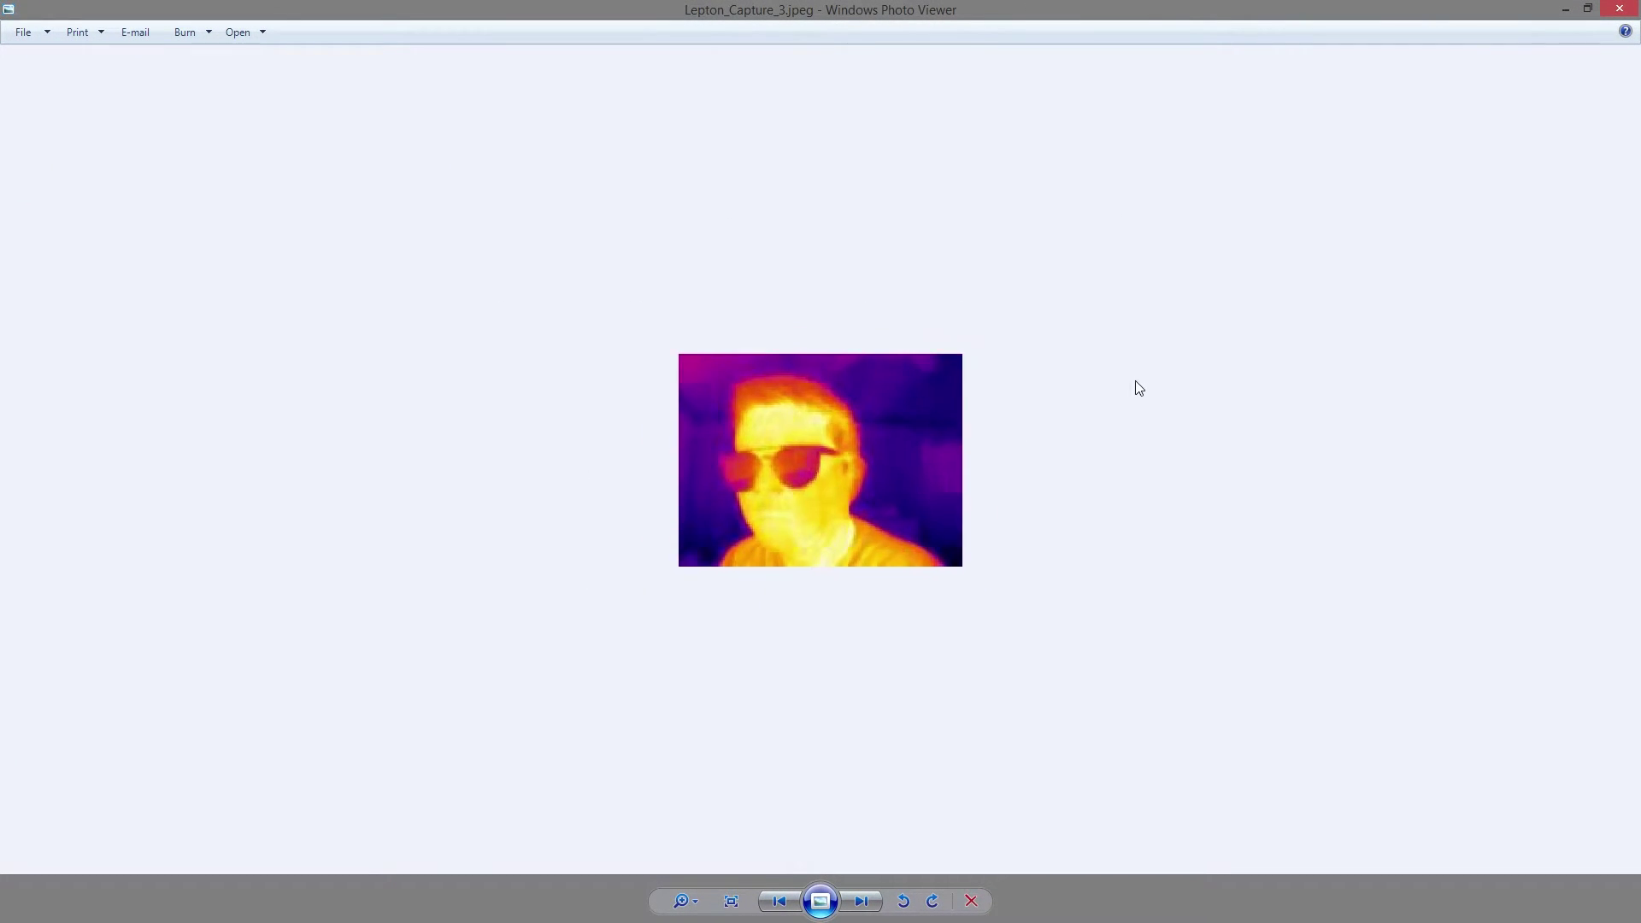
pyautogui.click(1619, 9)
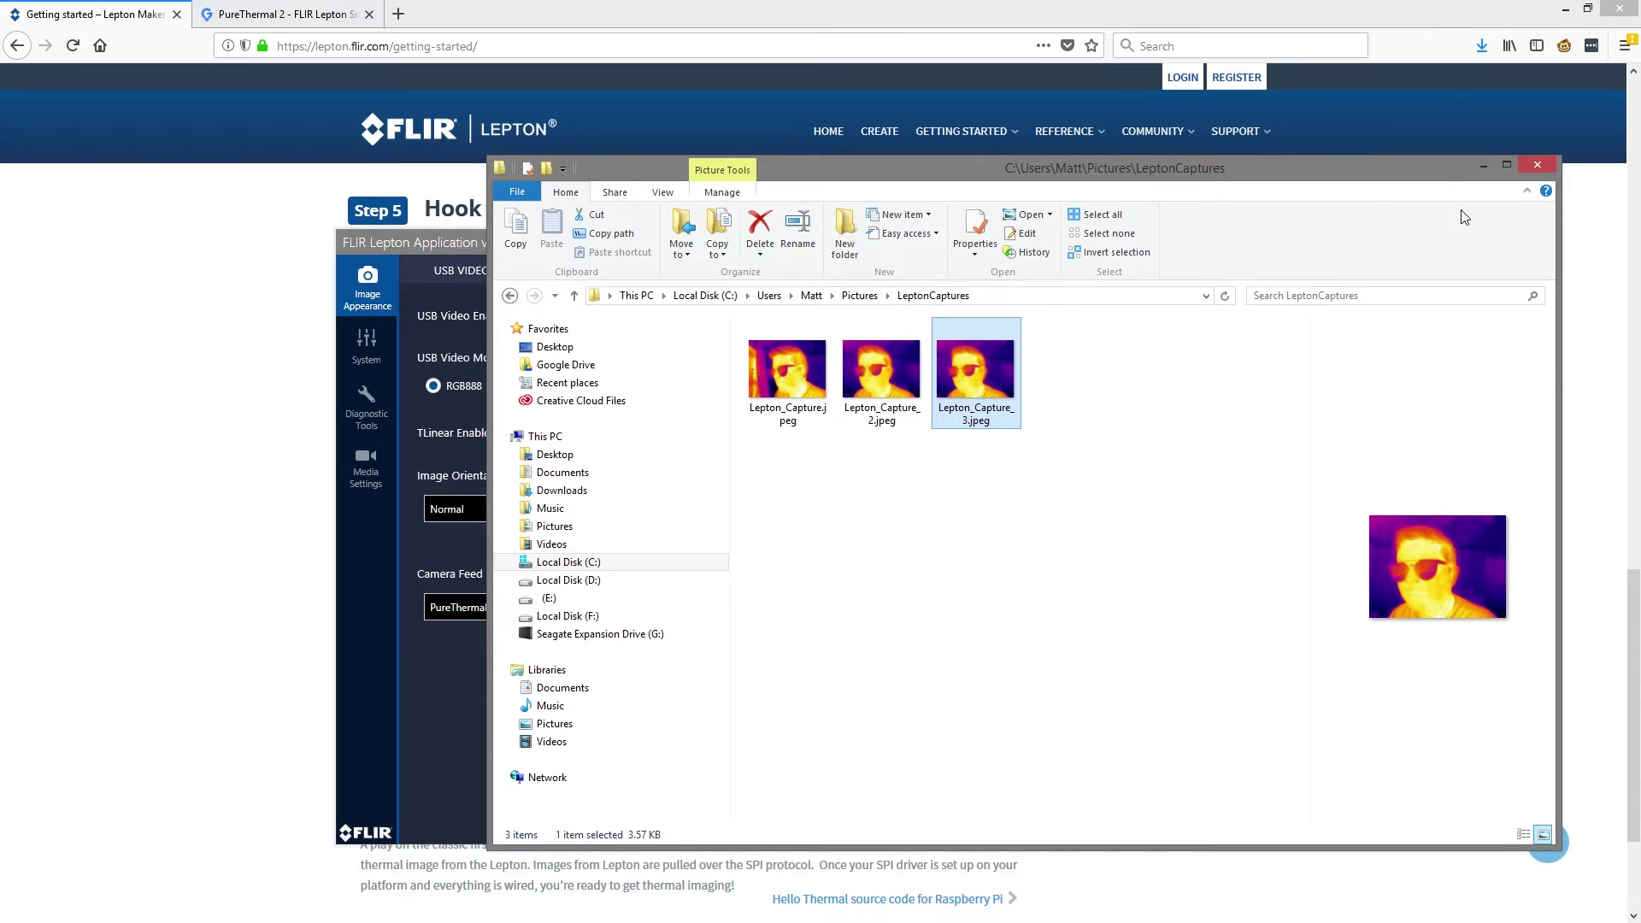
pyautogui.click(1544, 167)
# - Cycle the feed through rainbow, red-yellow, greyscale and other palettes, ending on purple-to-yellow ironbow
pyautogui.click(836, 758)
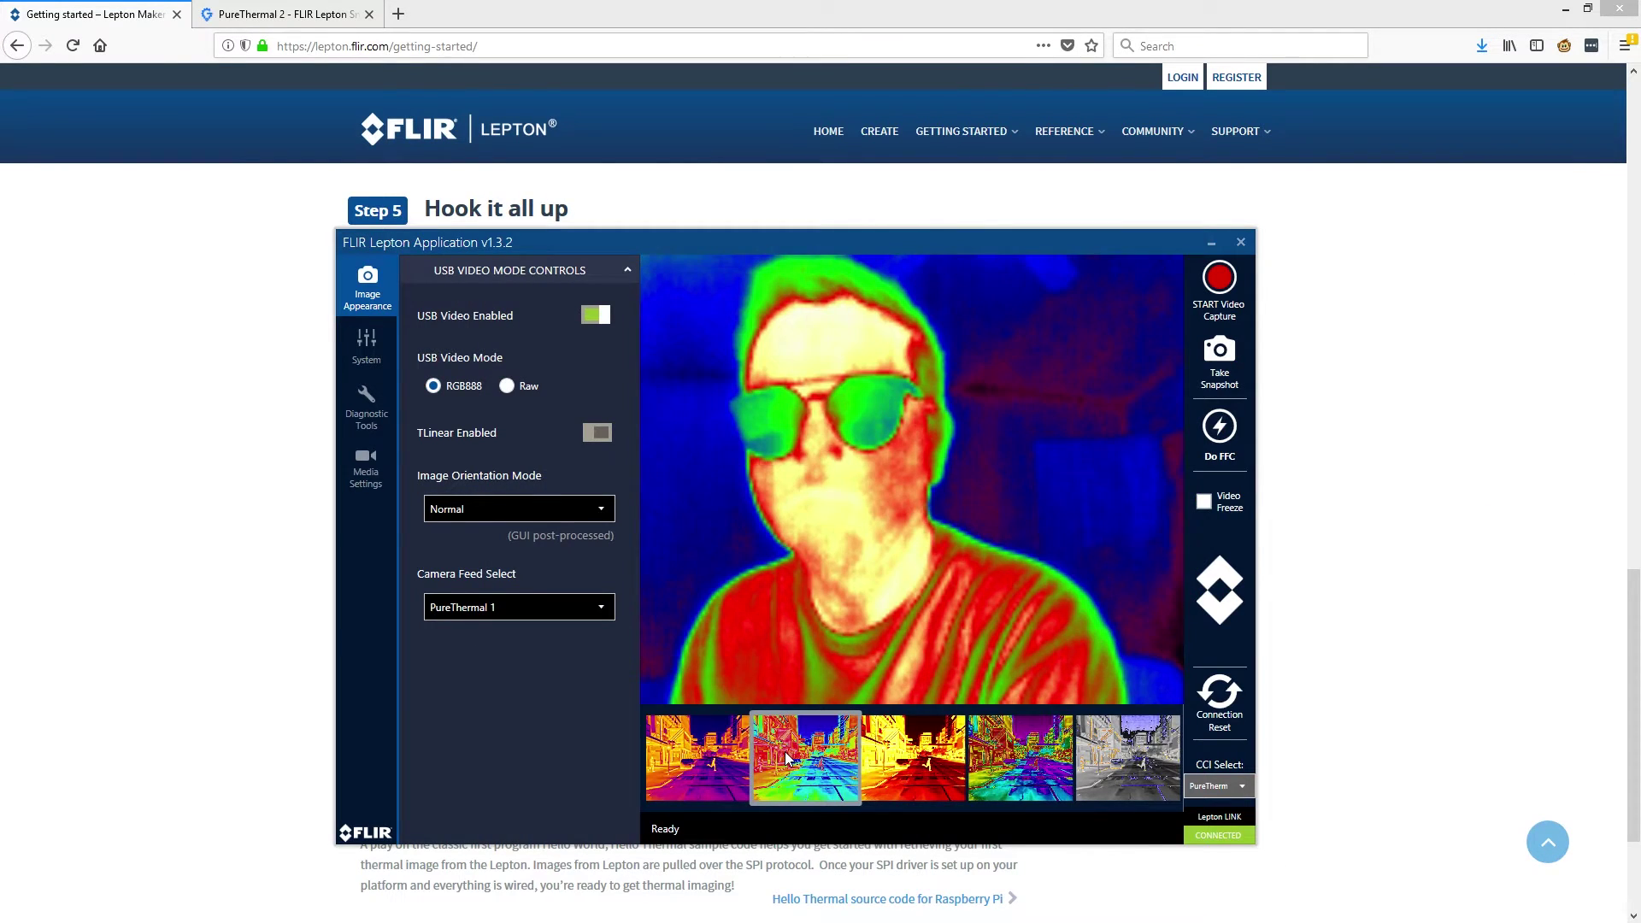
pyautogui.click(913, 758)
pyautogui.click(1024, 761)
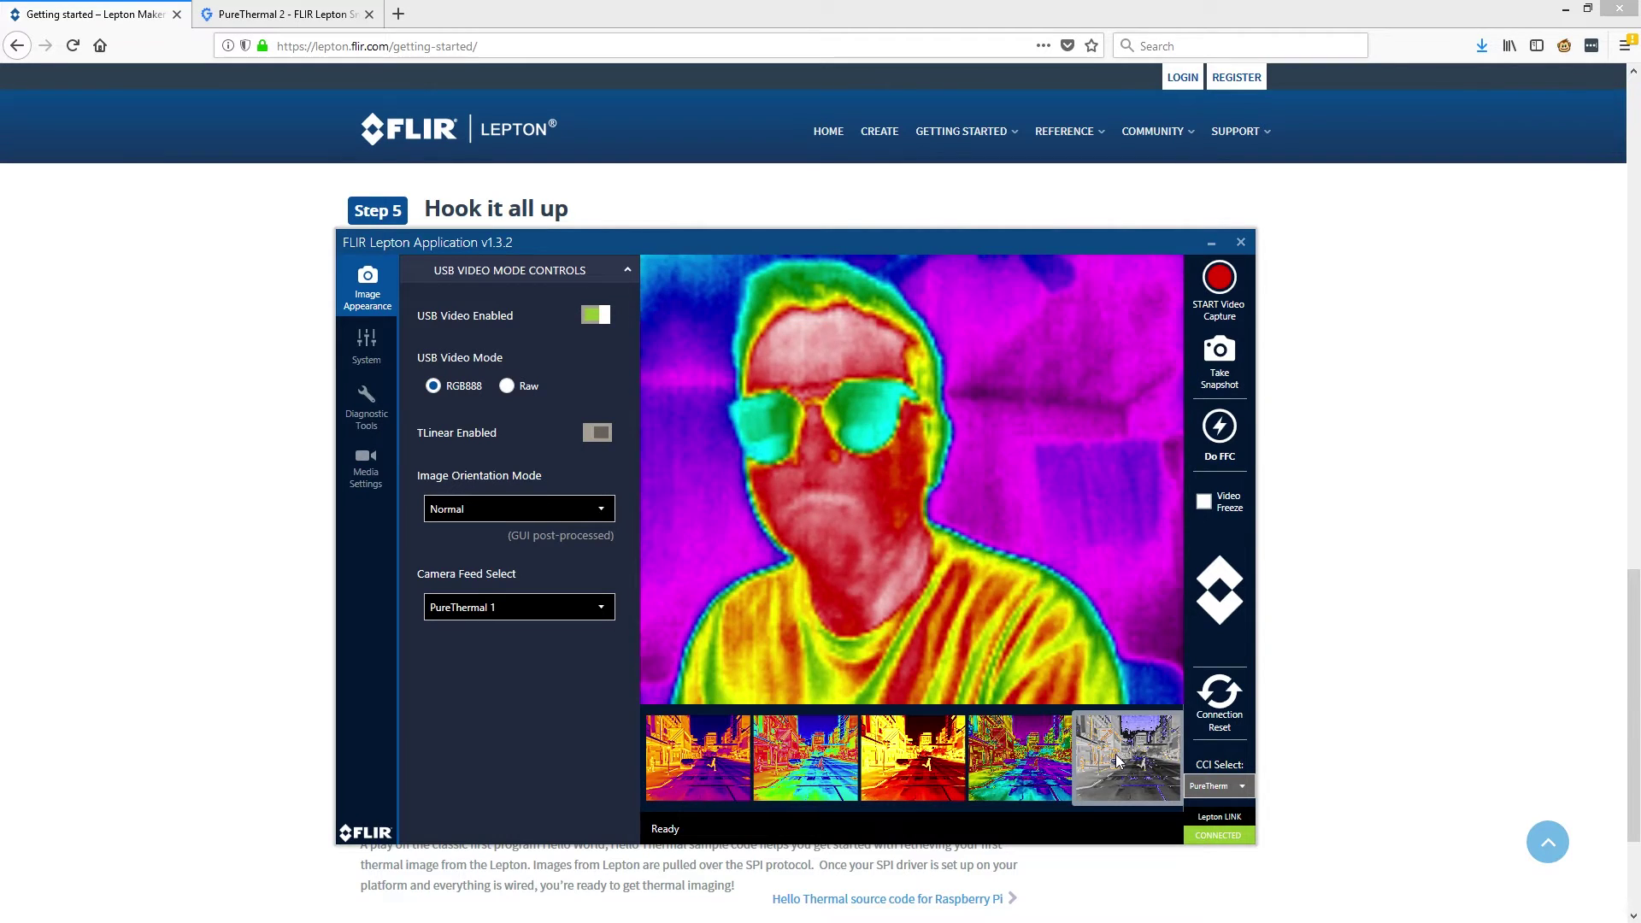
pyautogui.click(1118, 761)
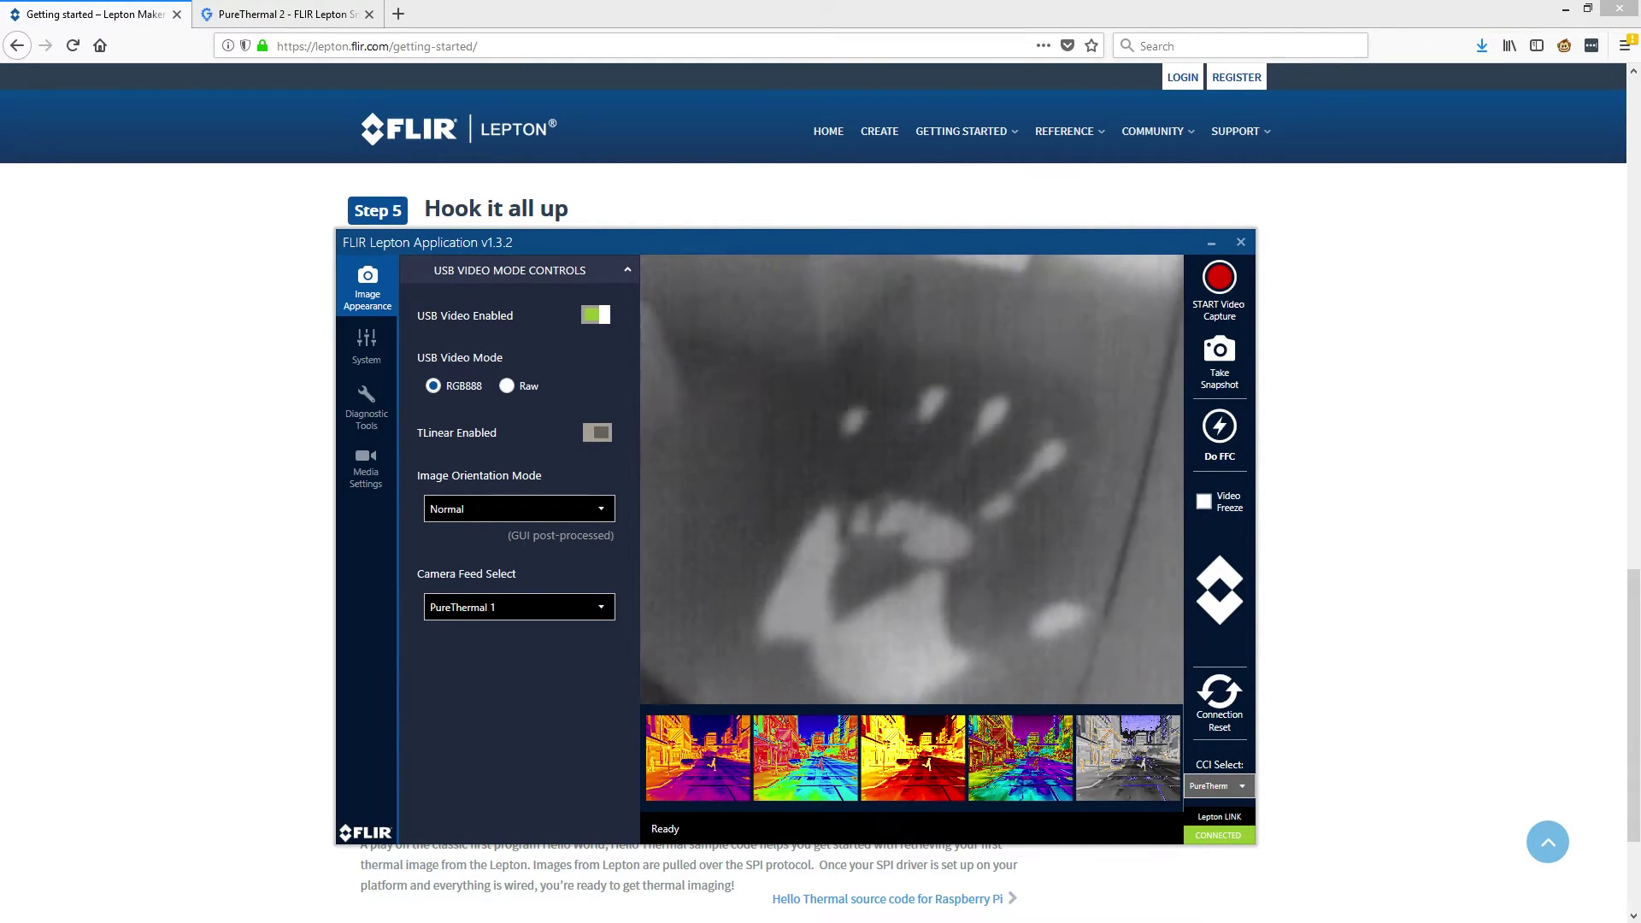
pyautogui.click(1029, 779)
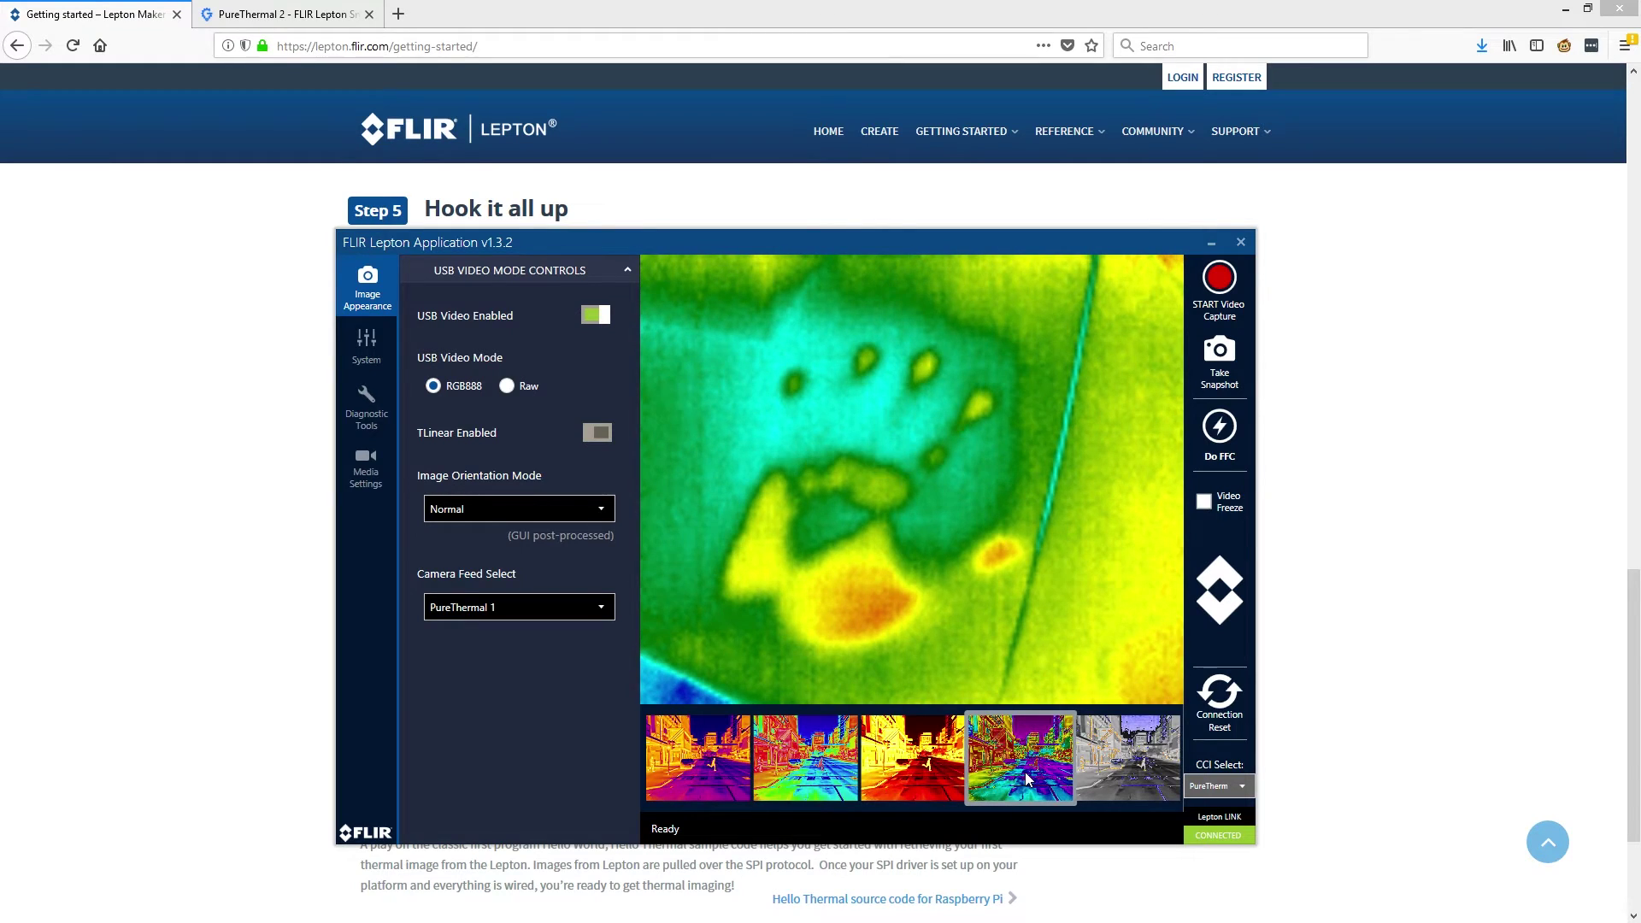
pyautogui.click(951, 778)
pyautogui.click(799, 775)
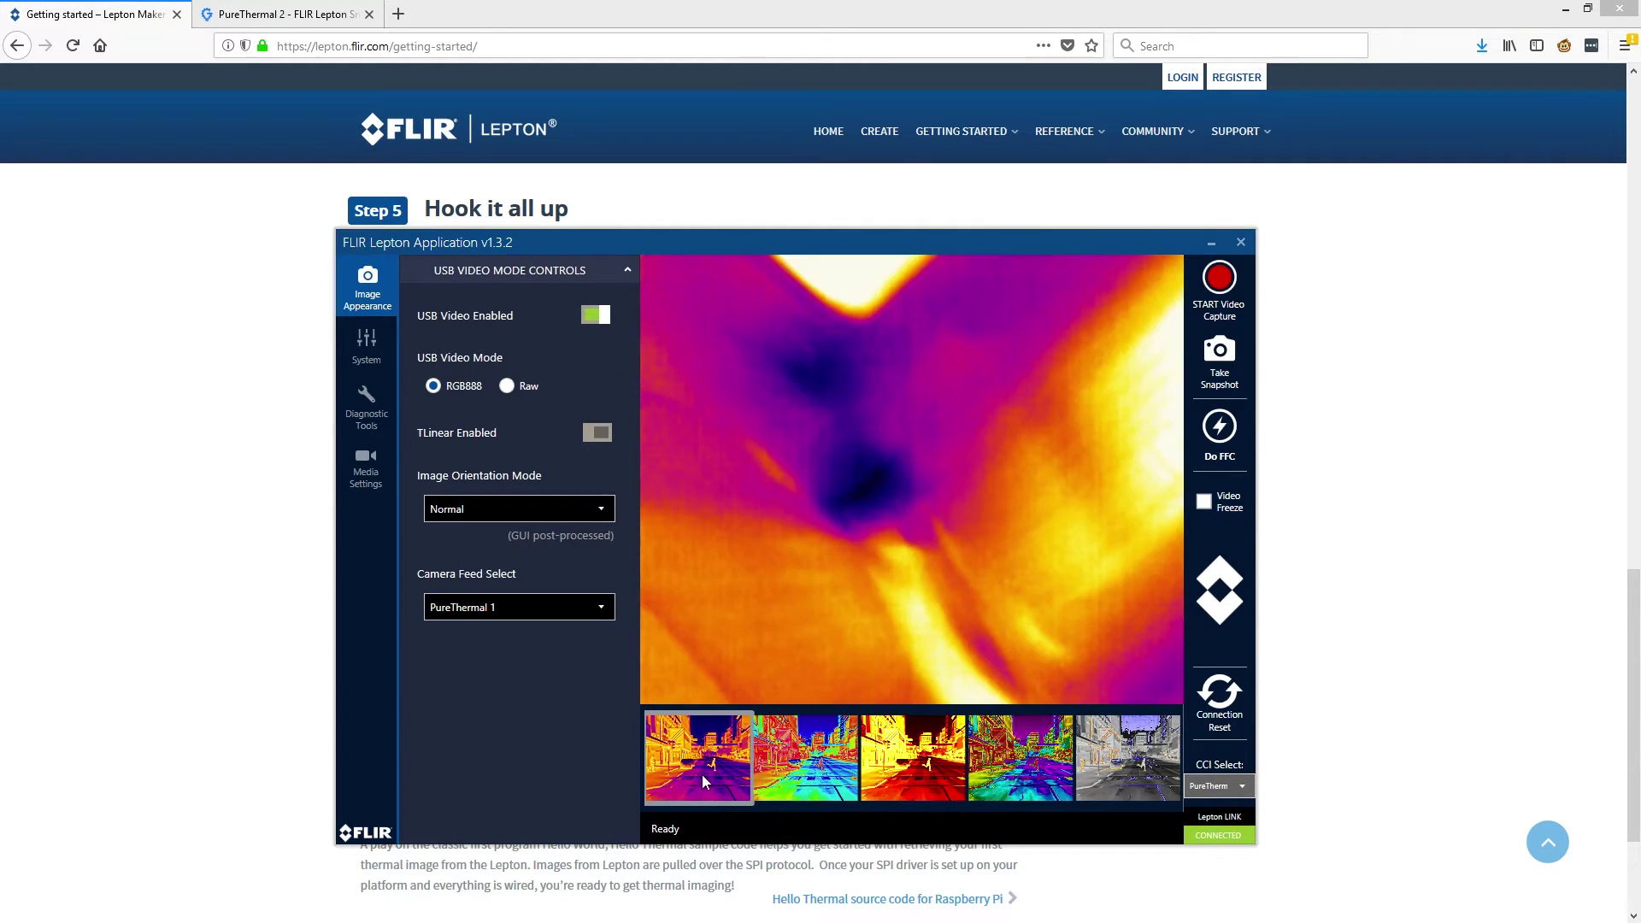
# - Check the System settings, leaving Integrated Frames at 8 and Shutter Mode at AUTO
pyautogui.click(374, 362)
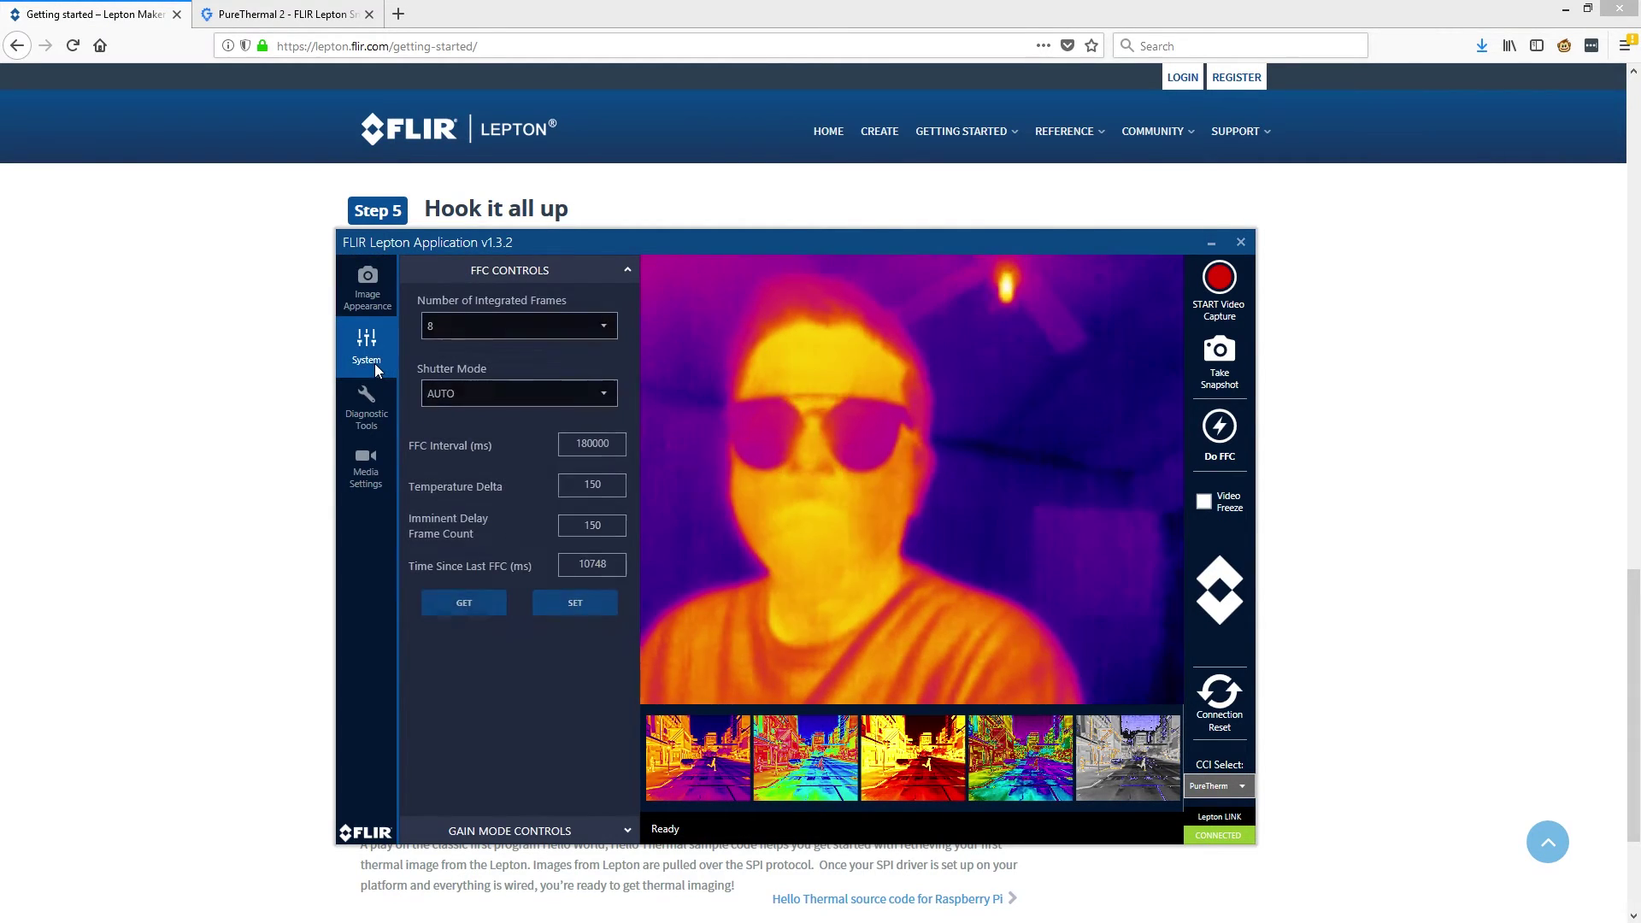
pyautogui.click(492, 329)
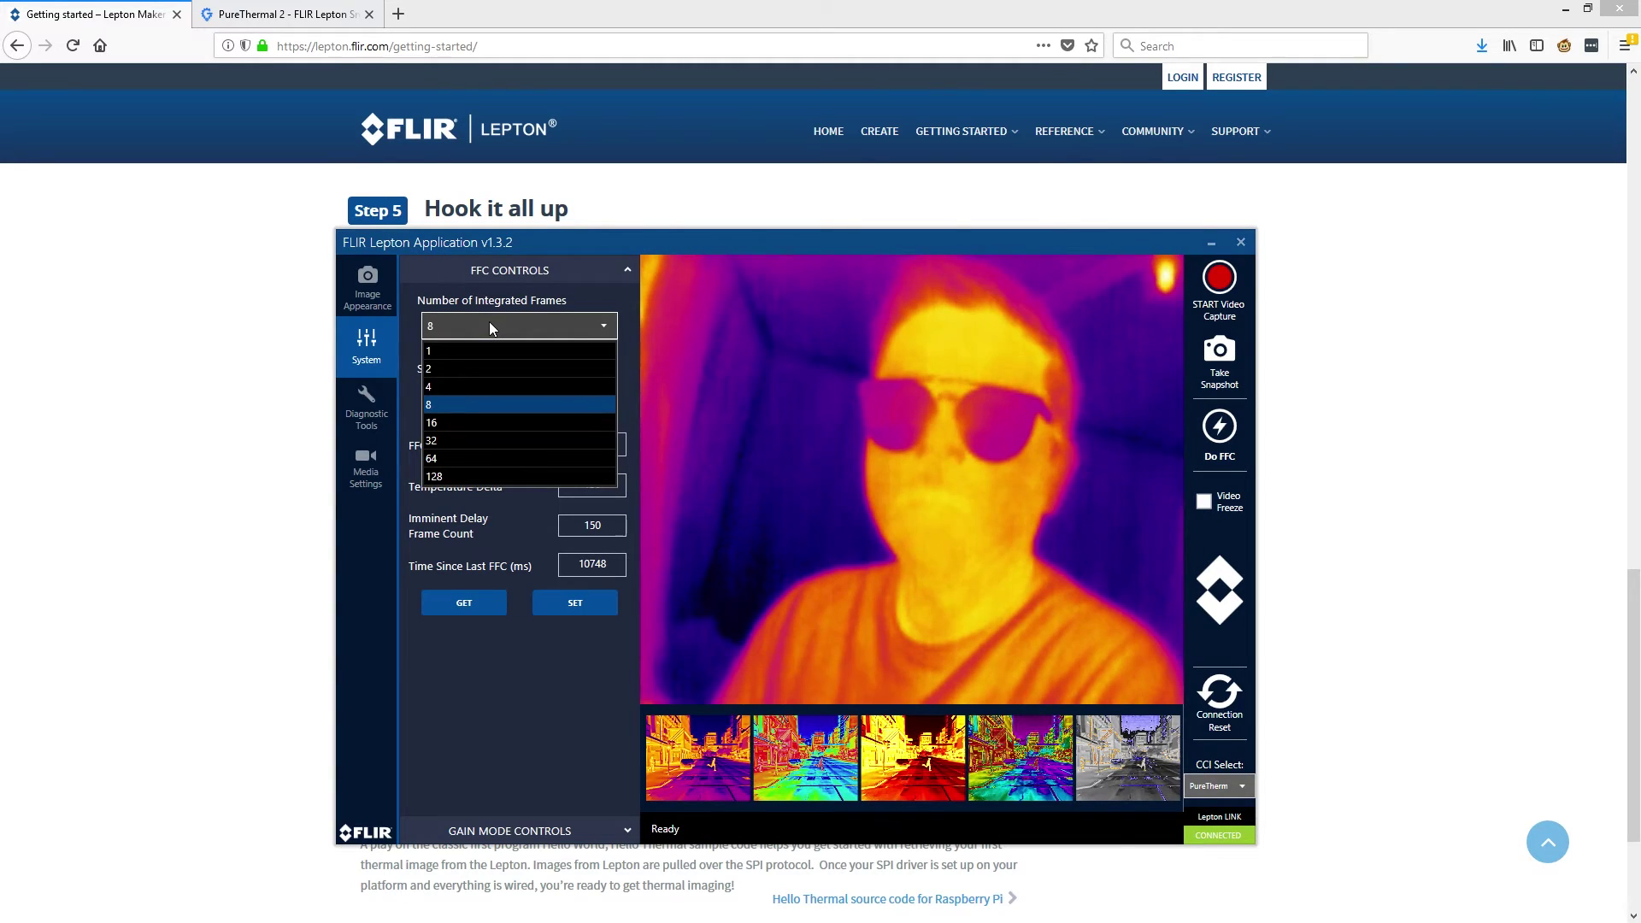
pyautogui.click(489, 321)
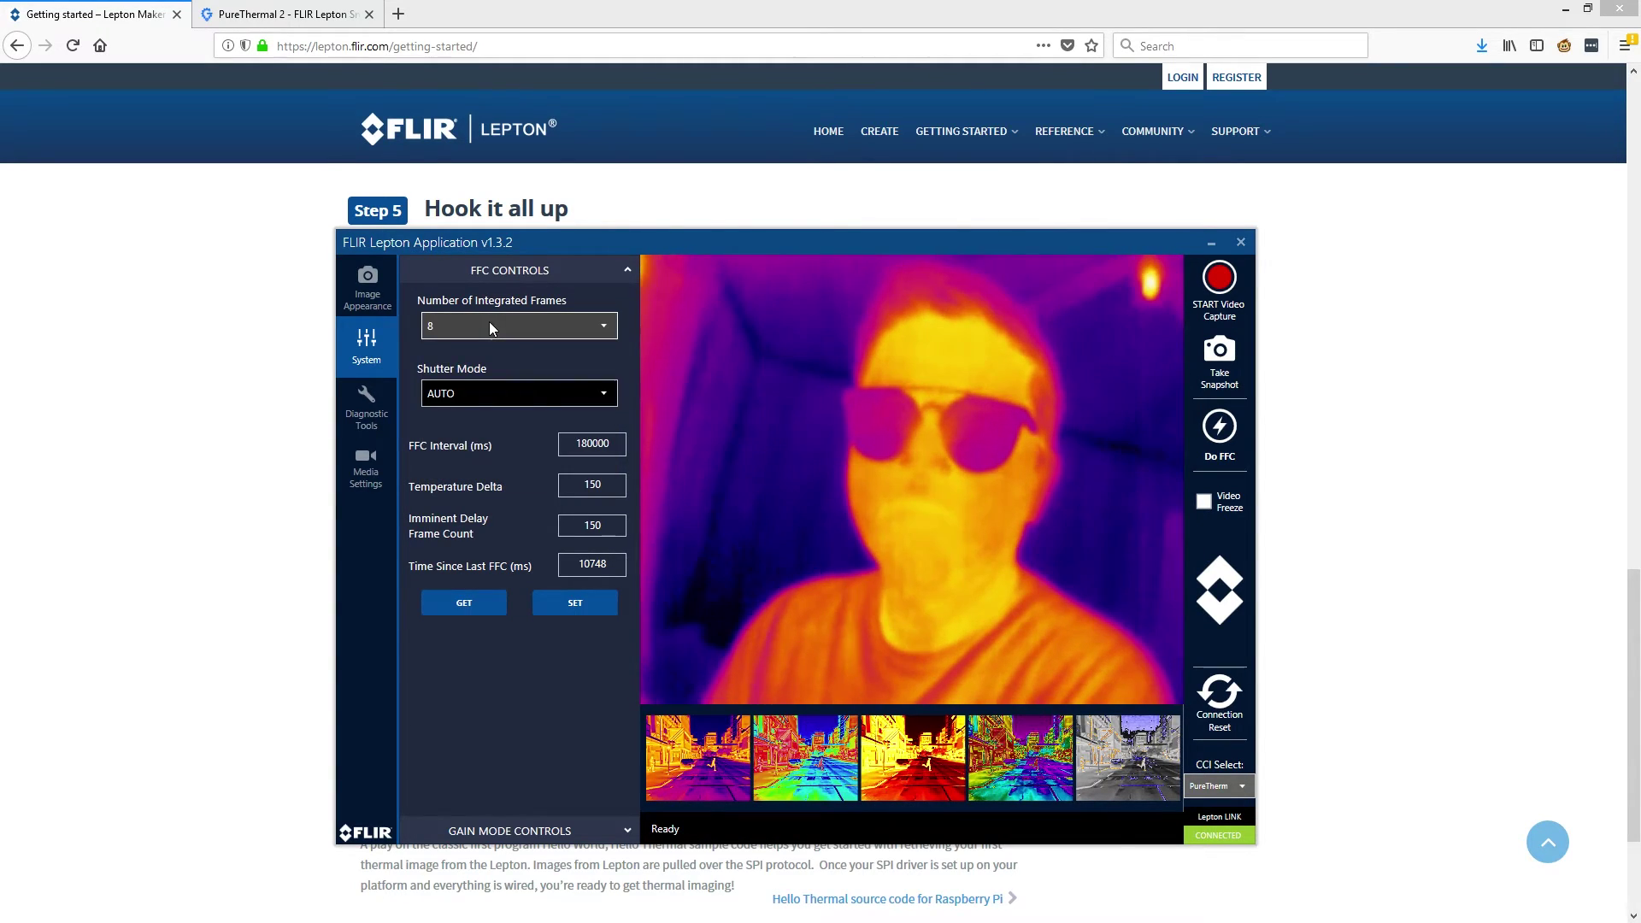
pyautogui.click(559, 398)
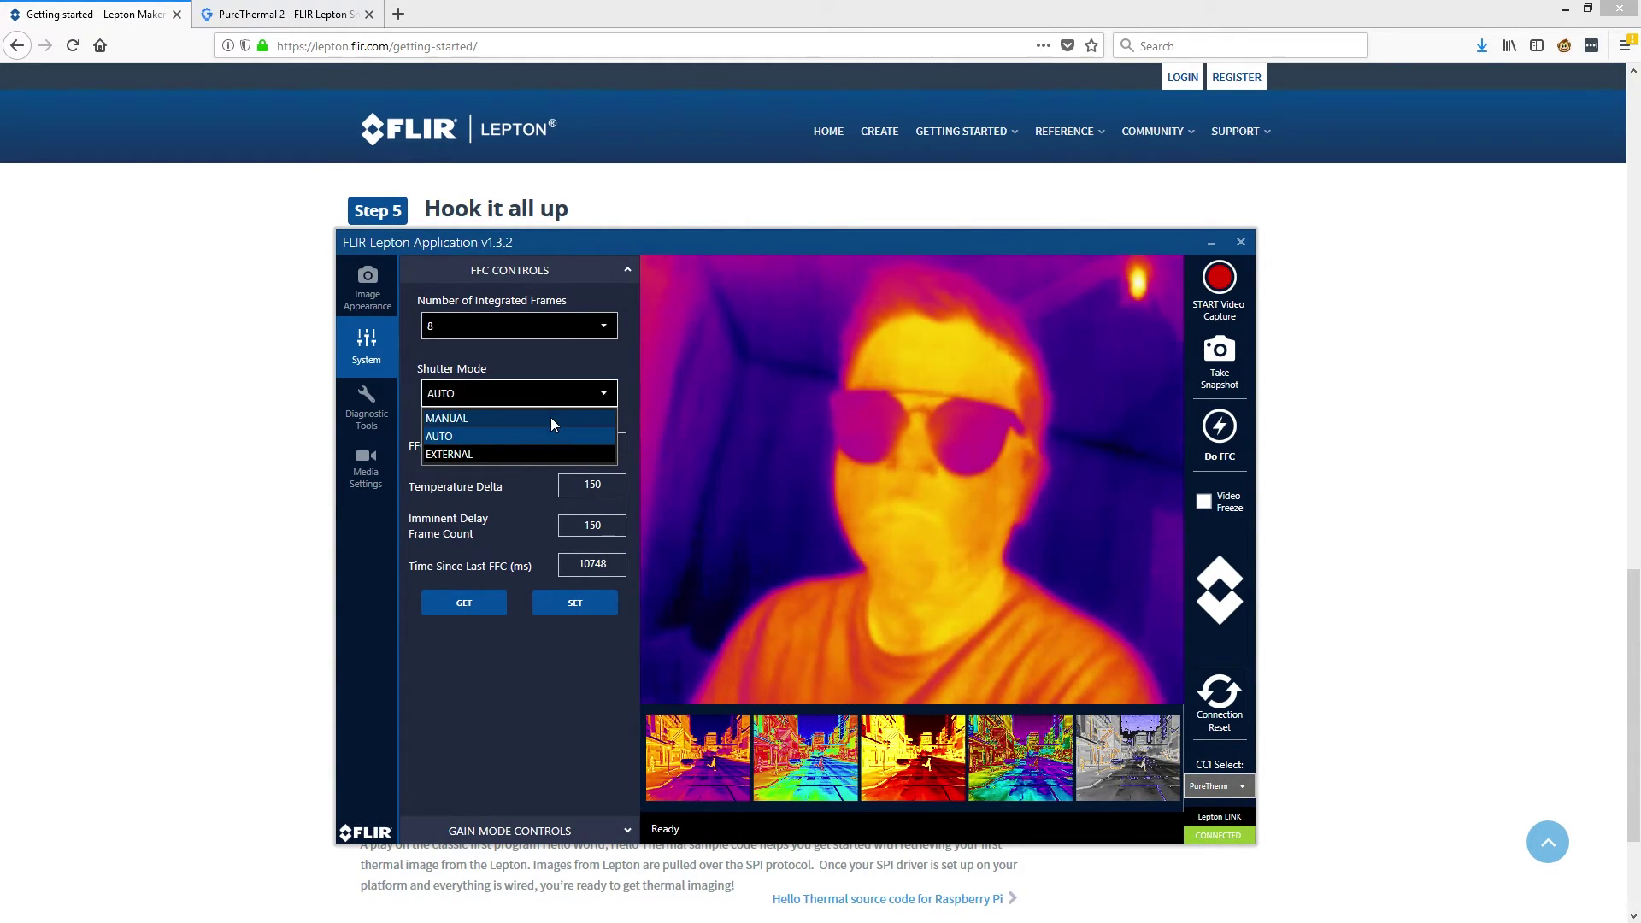
pyautogui.click(375, 545)
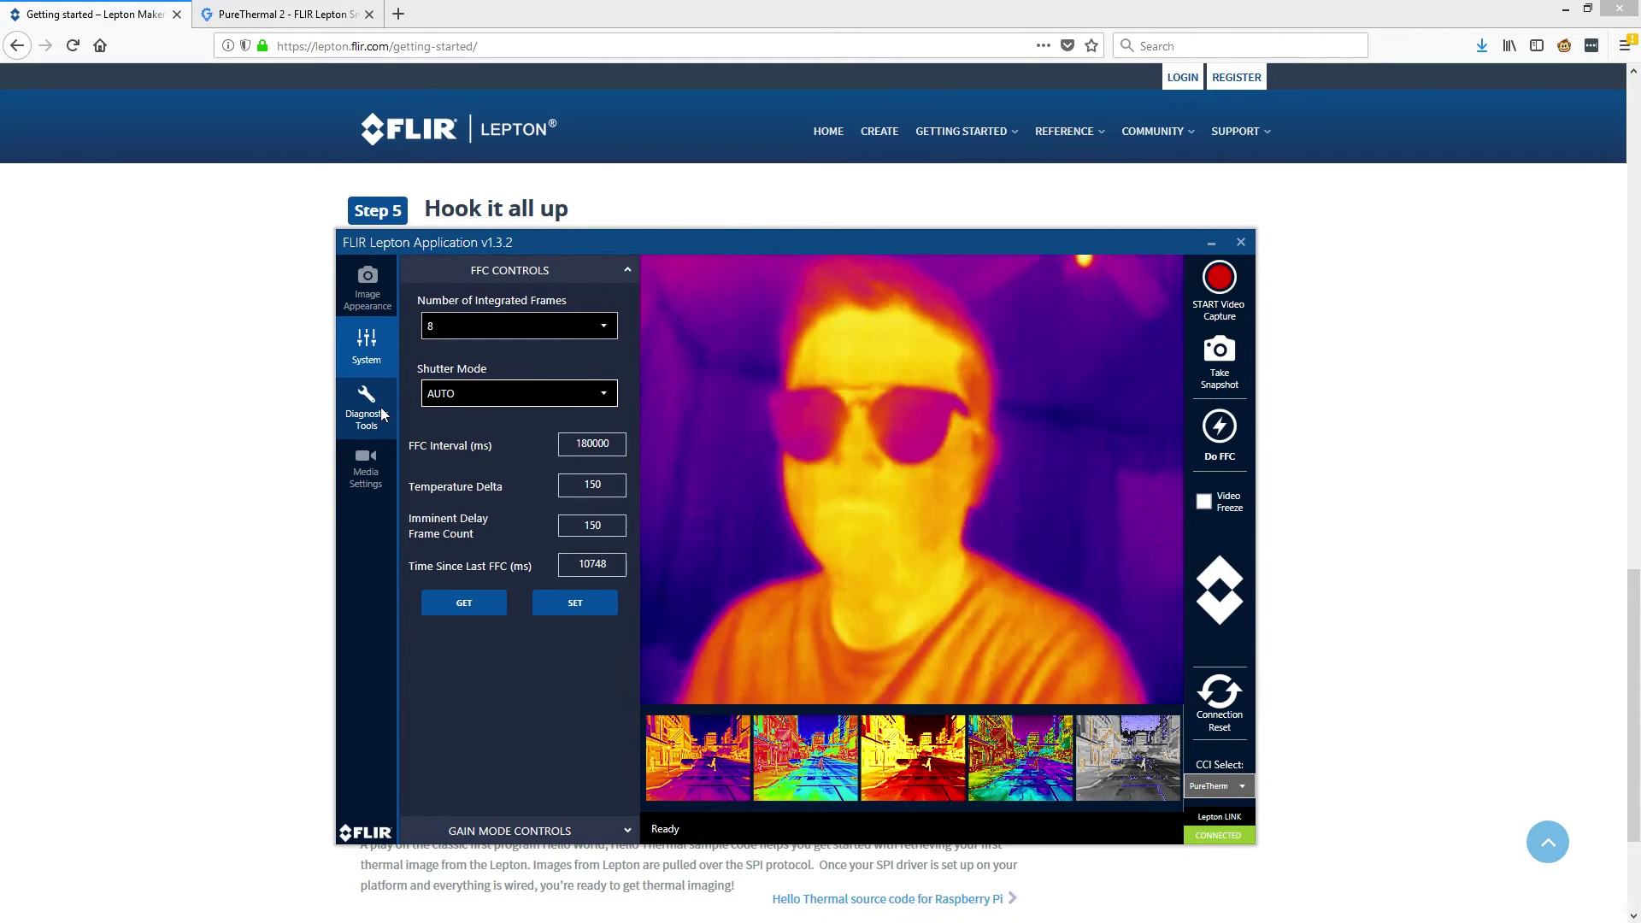
# - Check Diagnostic Tools, then Media Settings' save paths and the Lepton_Capture video file name prefix
pyautogui.click(379, 407)
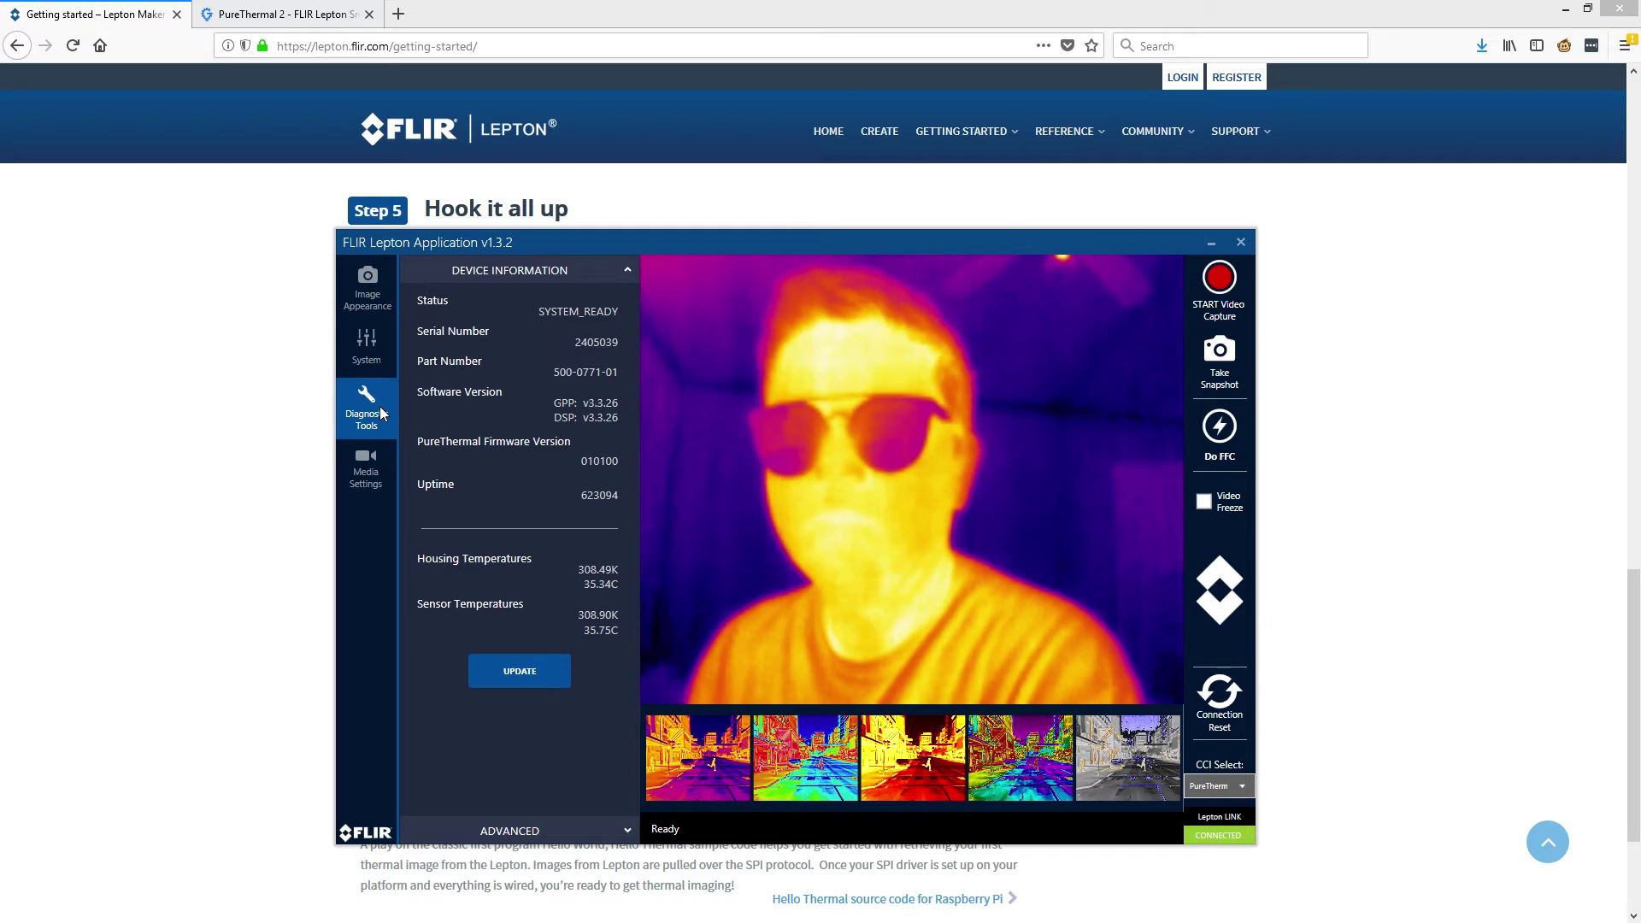
pyautogui.click(385, 468)
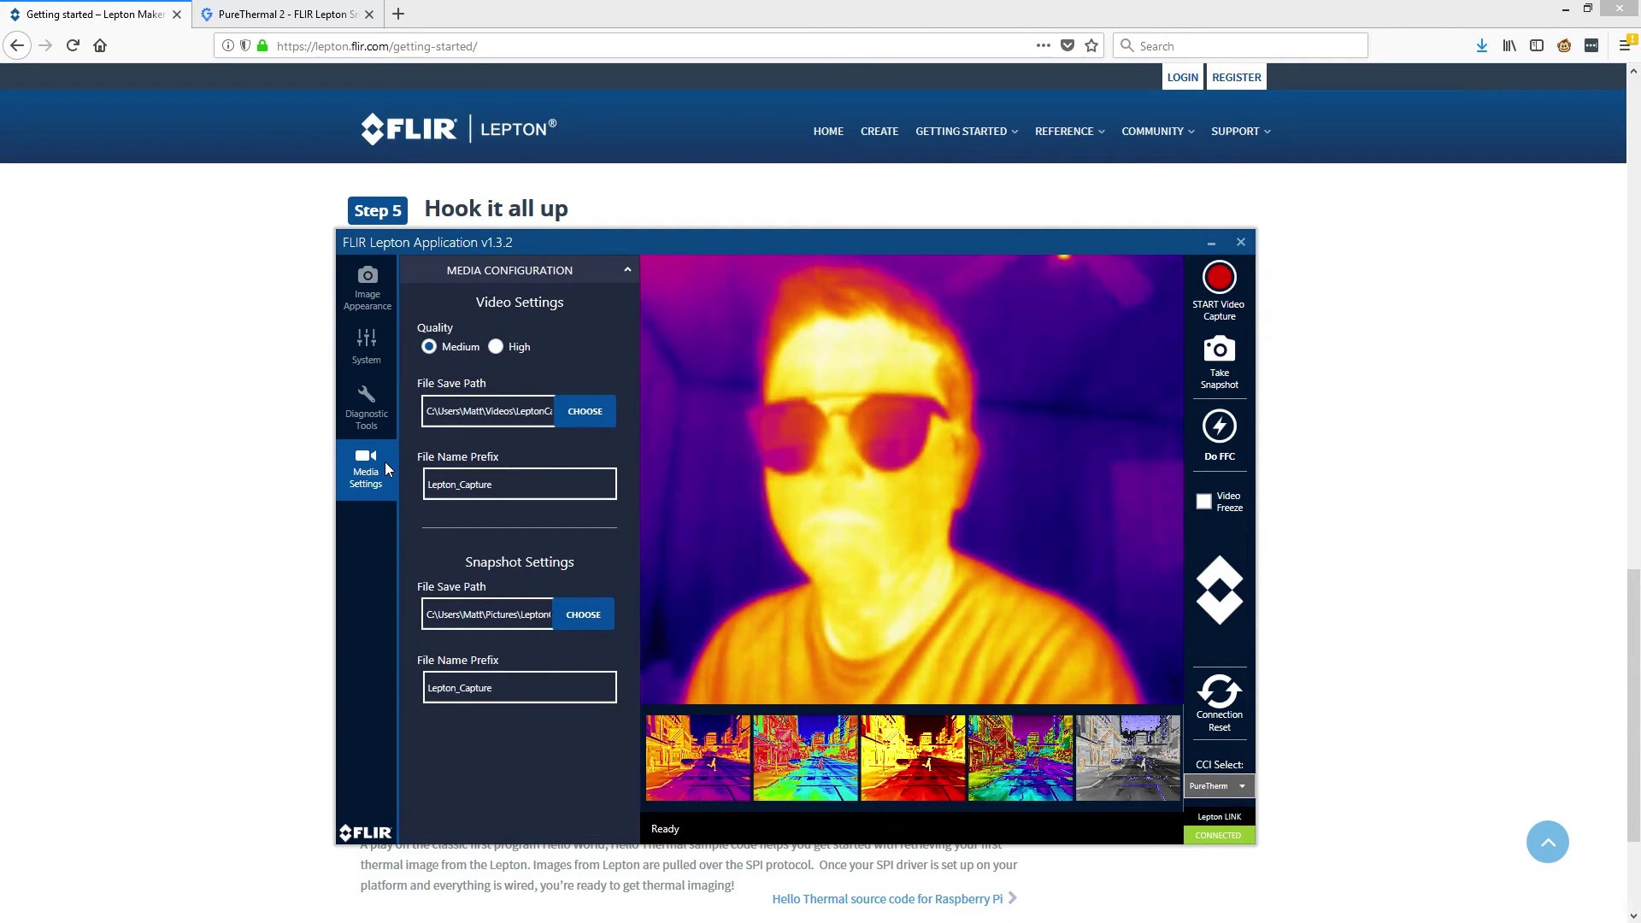
pyautogui.click(530, 477)
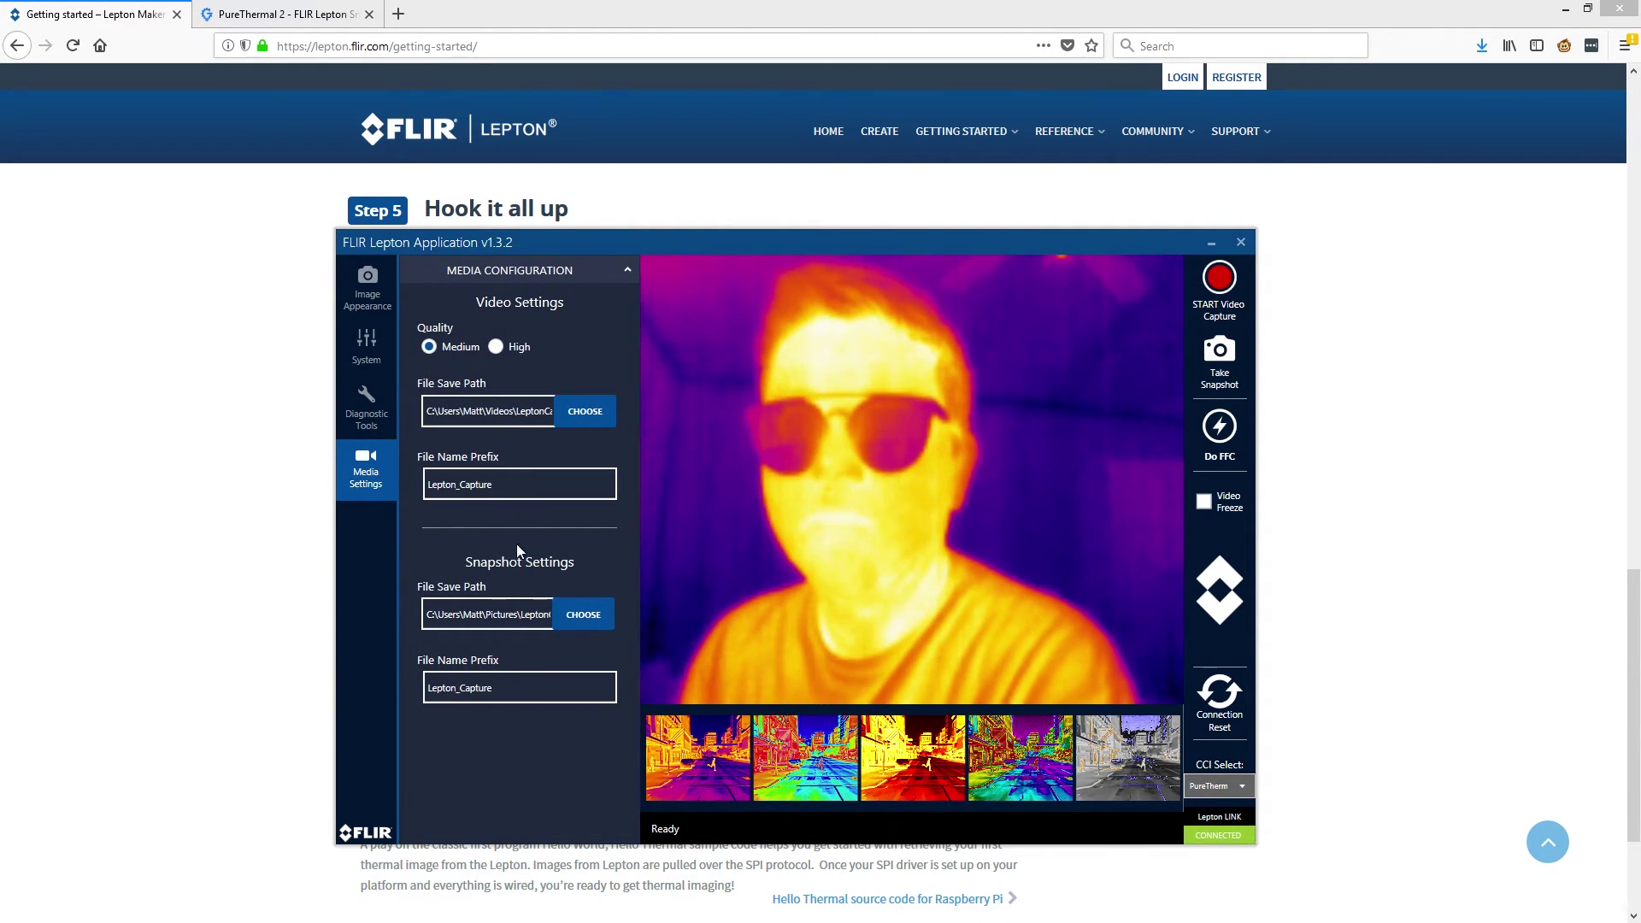